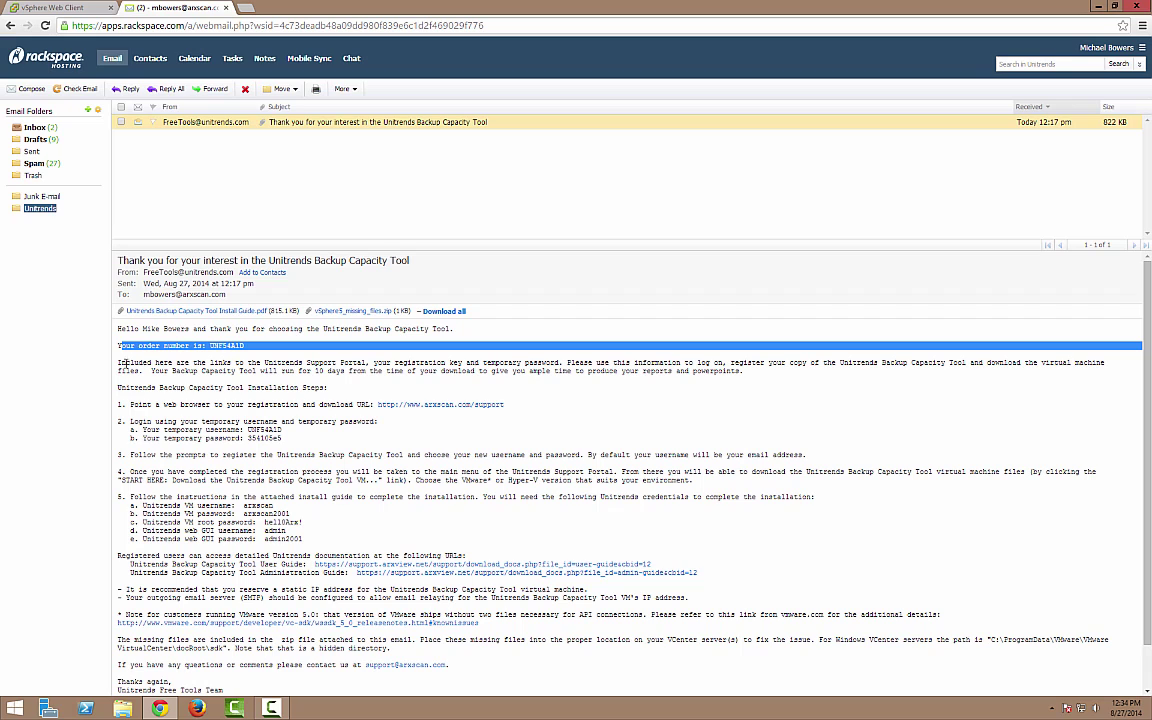
pyautogui.moveTo(127, 362); pyautogui.dragTo(500, 383)
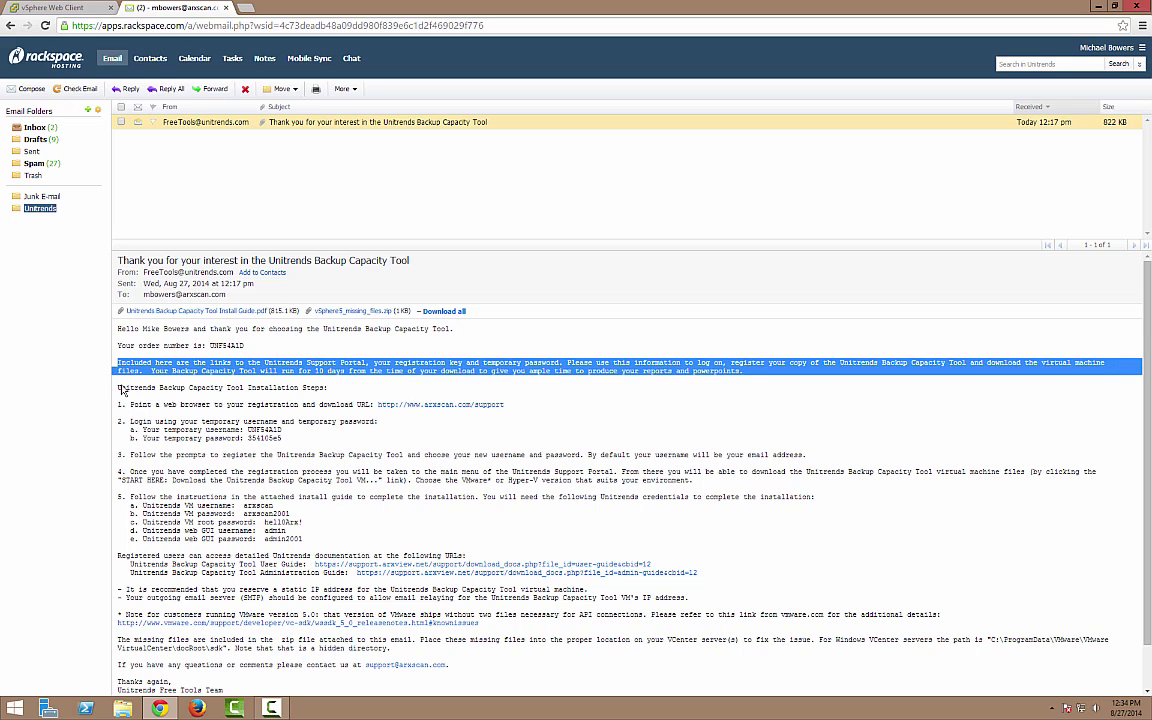
pyautogui.moveTo(118, 388); pyautogui.dragTo(335, 389)
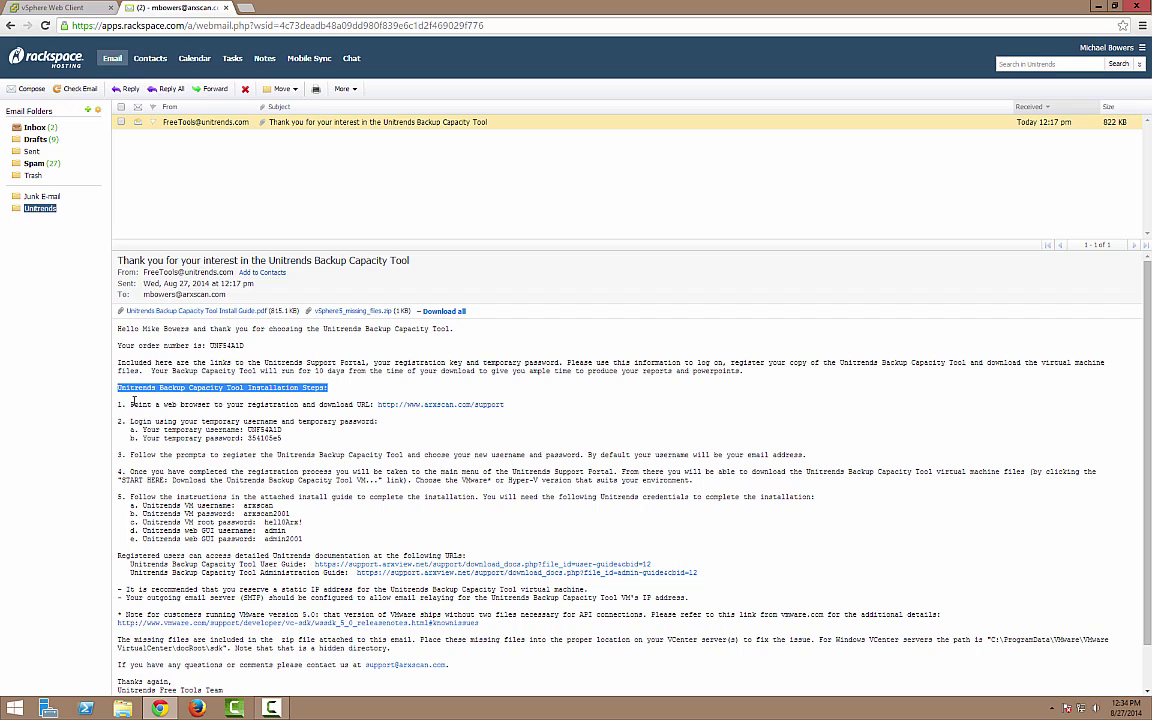
pyautogui.moveTo(131, 404); pyautogui.dragTo(505, 405)
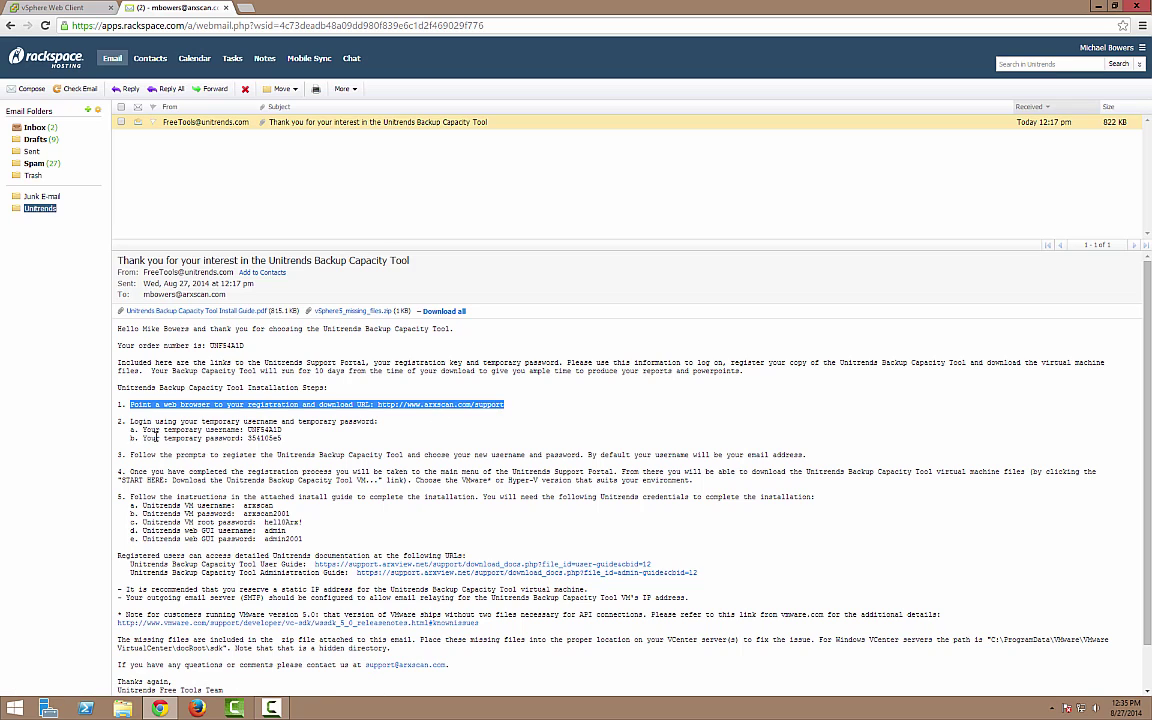
pyautogui.doubleClick(133, 421)
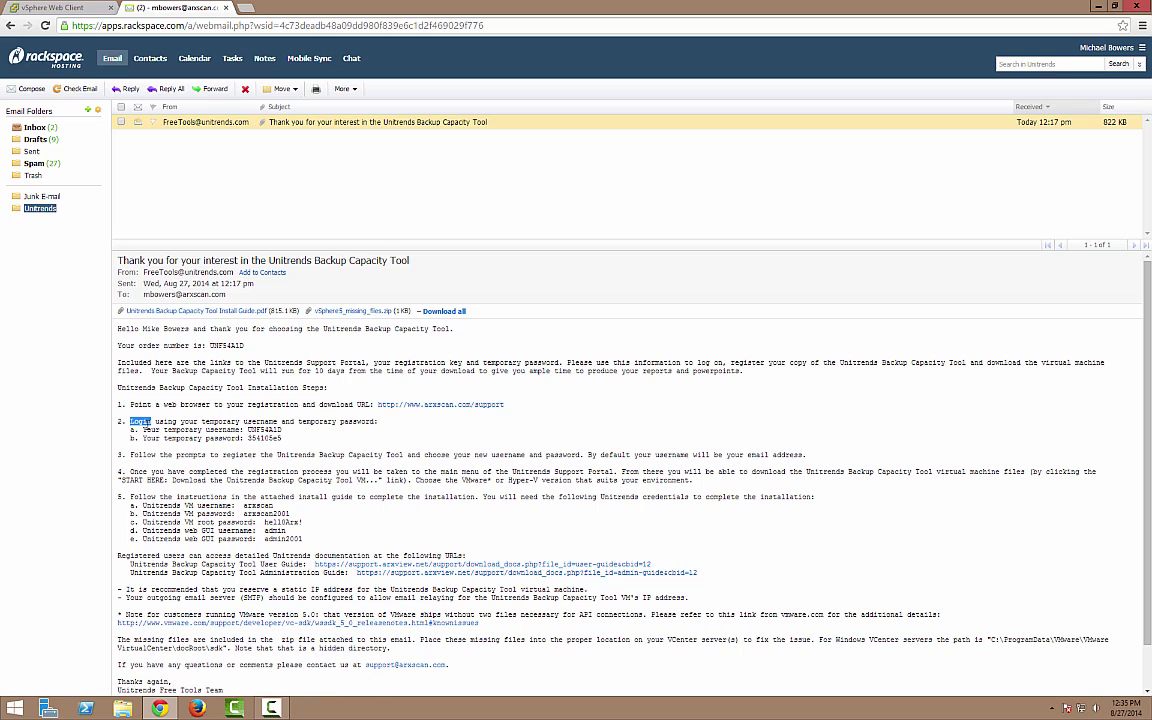
pyautogui.moveTo(246, 429); pyautogui.dragTo(292, 444)
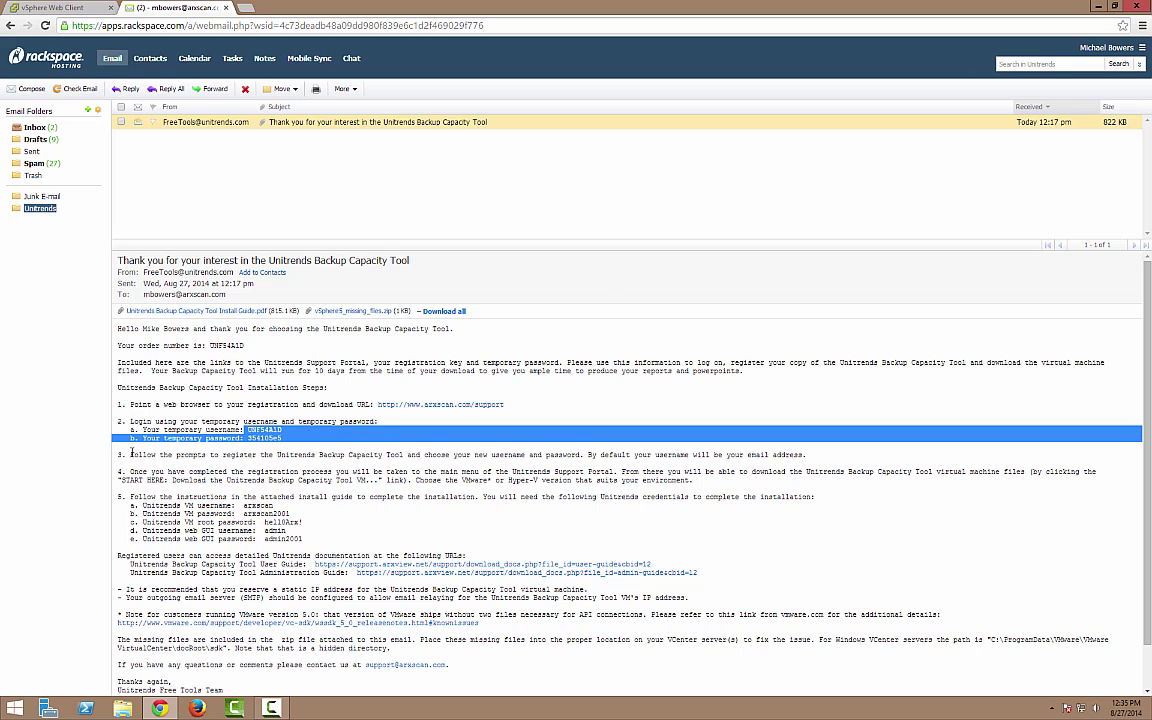
pyautogui.moveTo(131, 453); pyautogui.dragTo(806, 454)
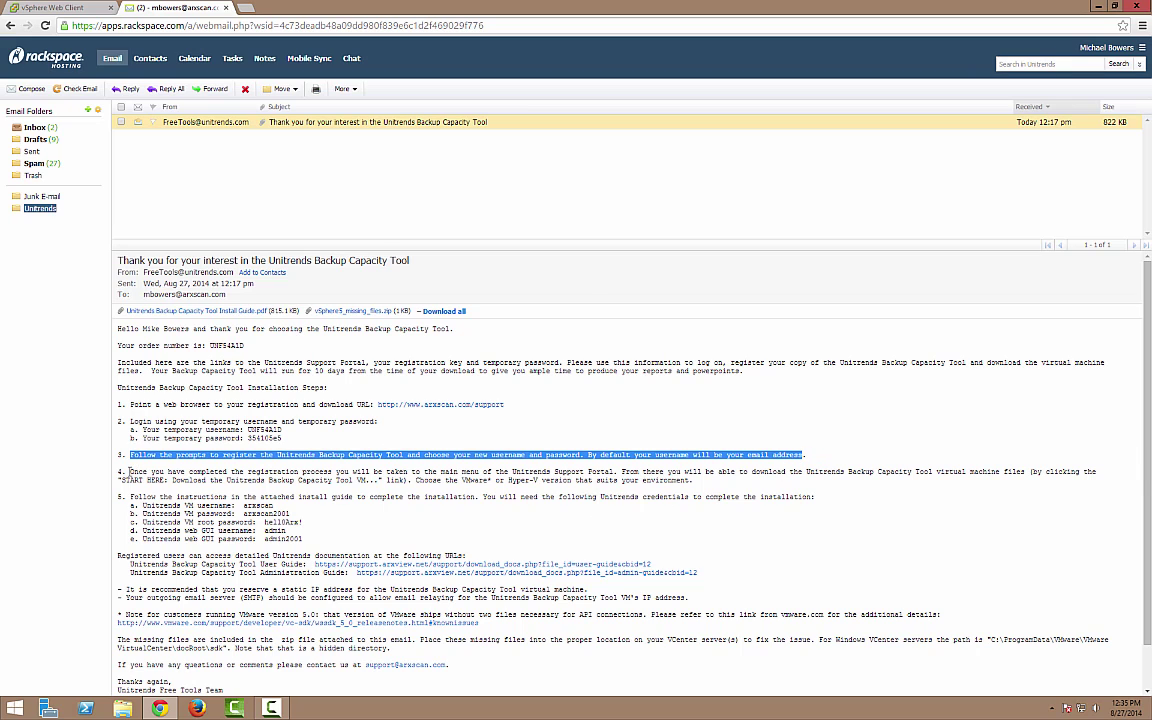
pyautogui.moveTo(129, 471); pyautogui.dragTo(701, 484)
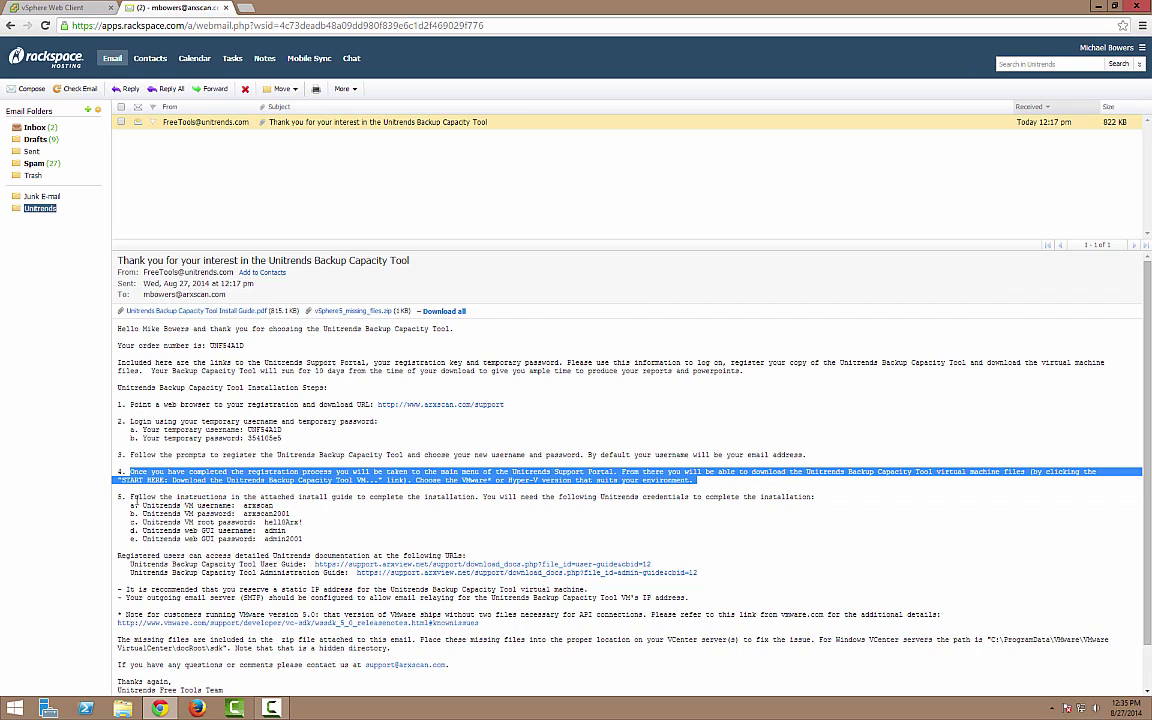
pyautogui.moveTo(131, 496); pyautogui.dragTo(307, 537)
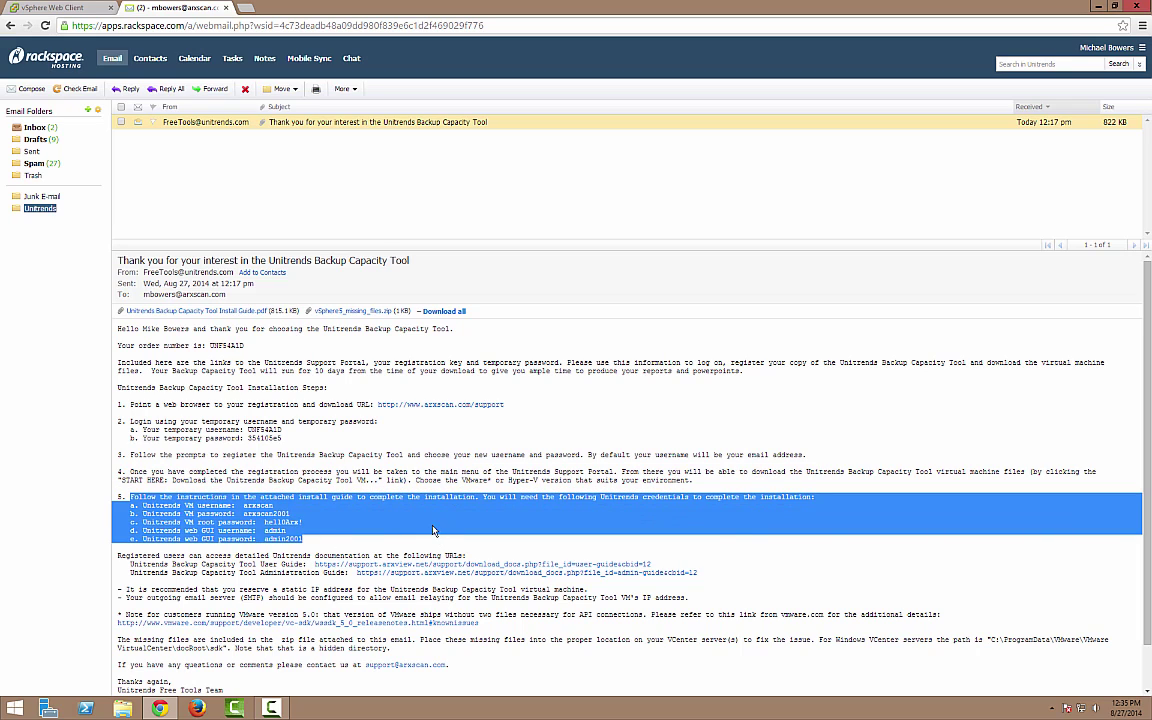
pyautogui.moveTo(119, 556); pyautogui.dragTo(713, 577)
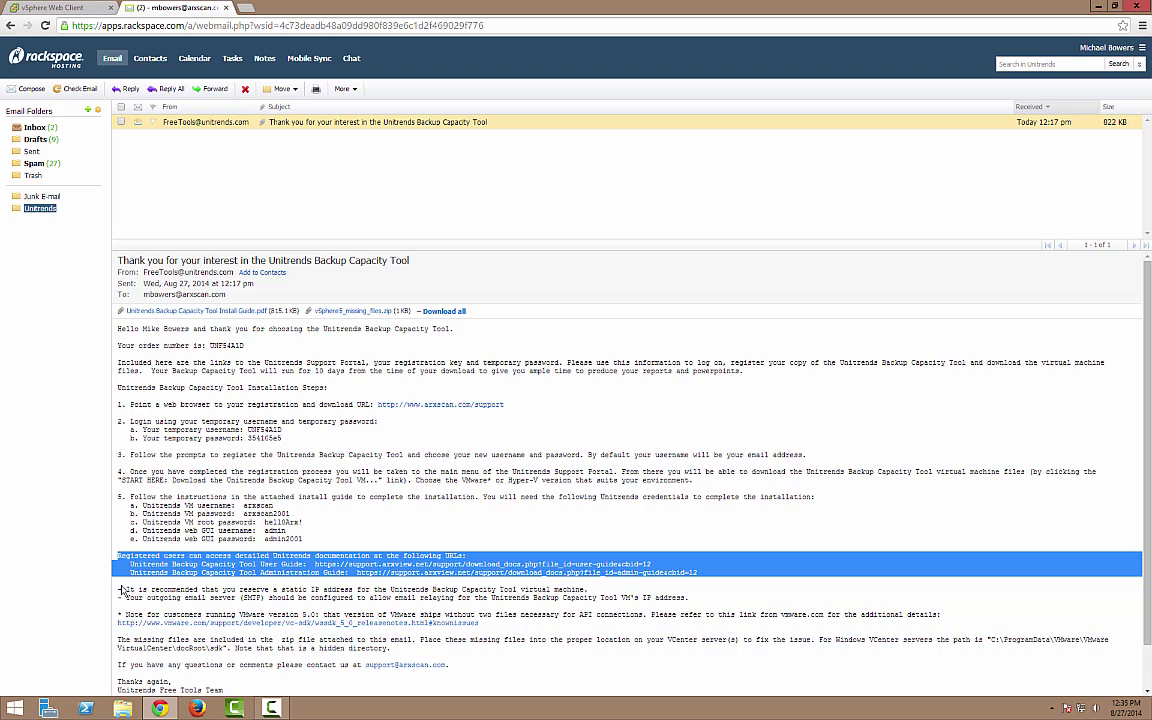
pyautogui.moveTo(125, 590); pyautogui.dragTo(693, 600)
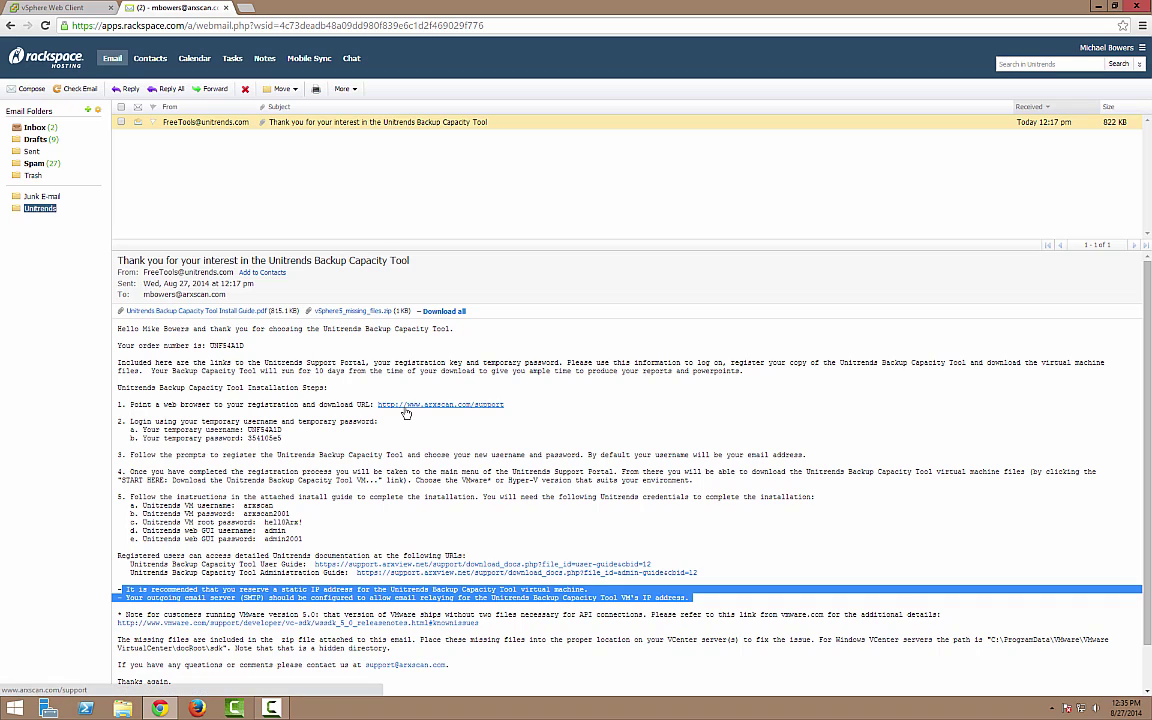
# - Open the arxscan.com/support portal and paste the temporary username from the email into its login
pyautogui.click(406, 410)
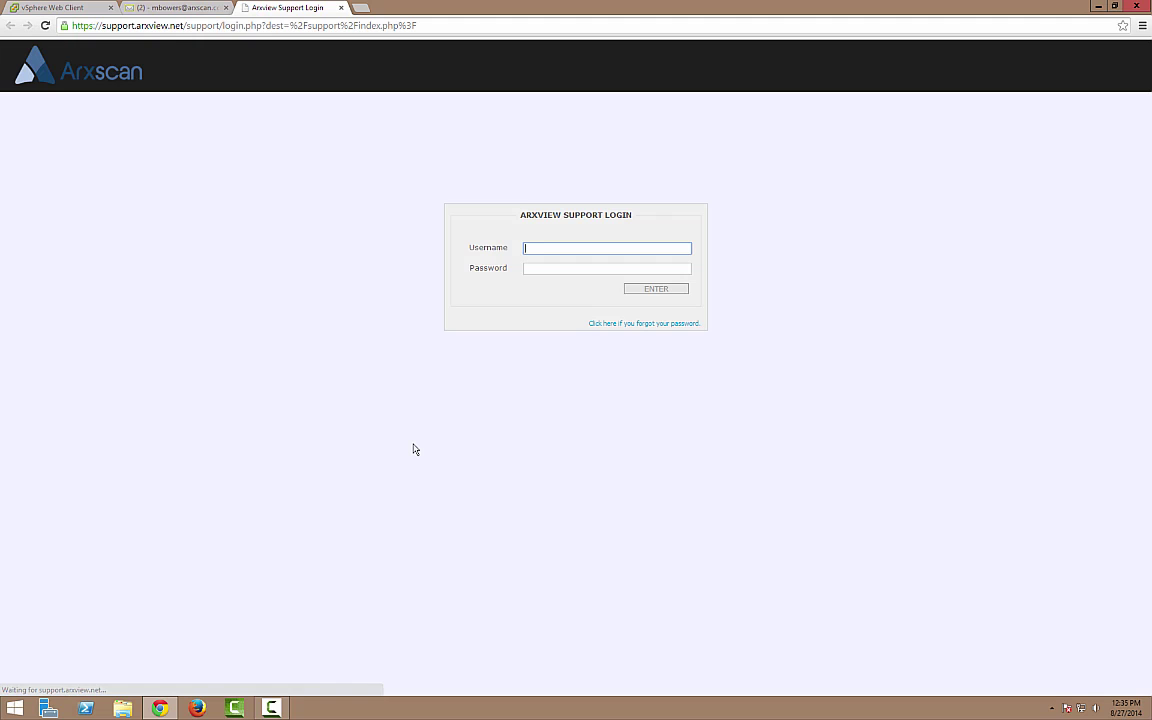
pyautogui.click(172, 8)
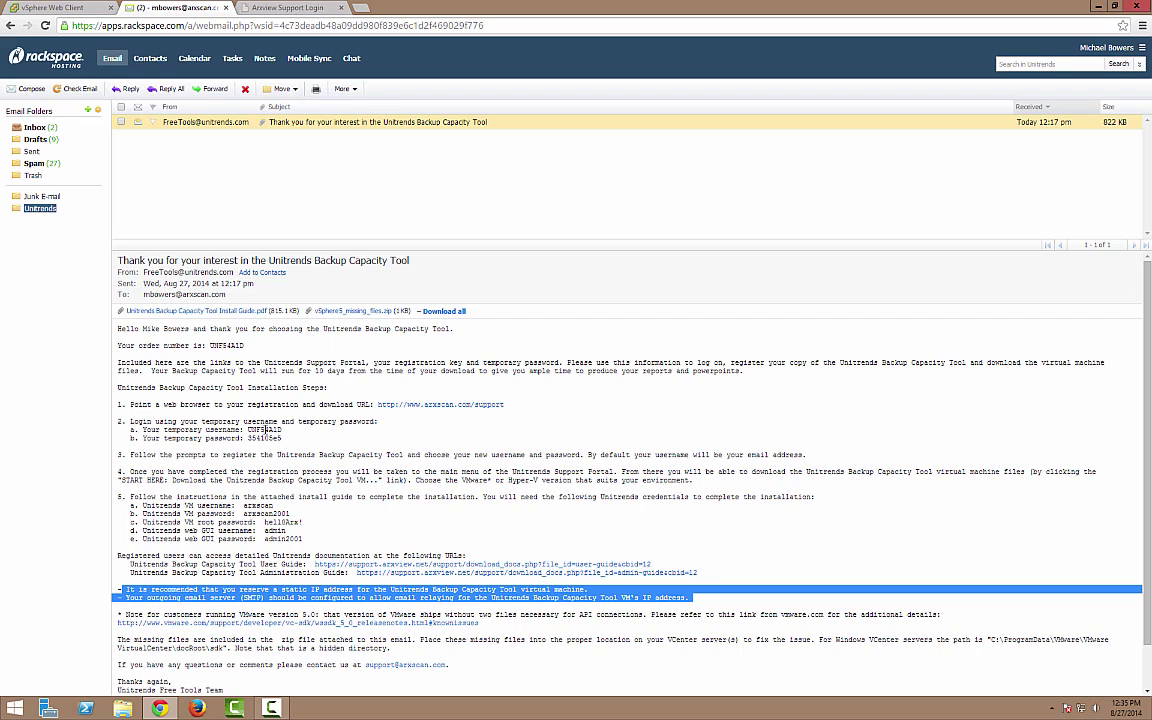
pyautogui.doubleClick(251, 429)
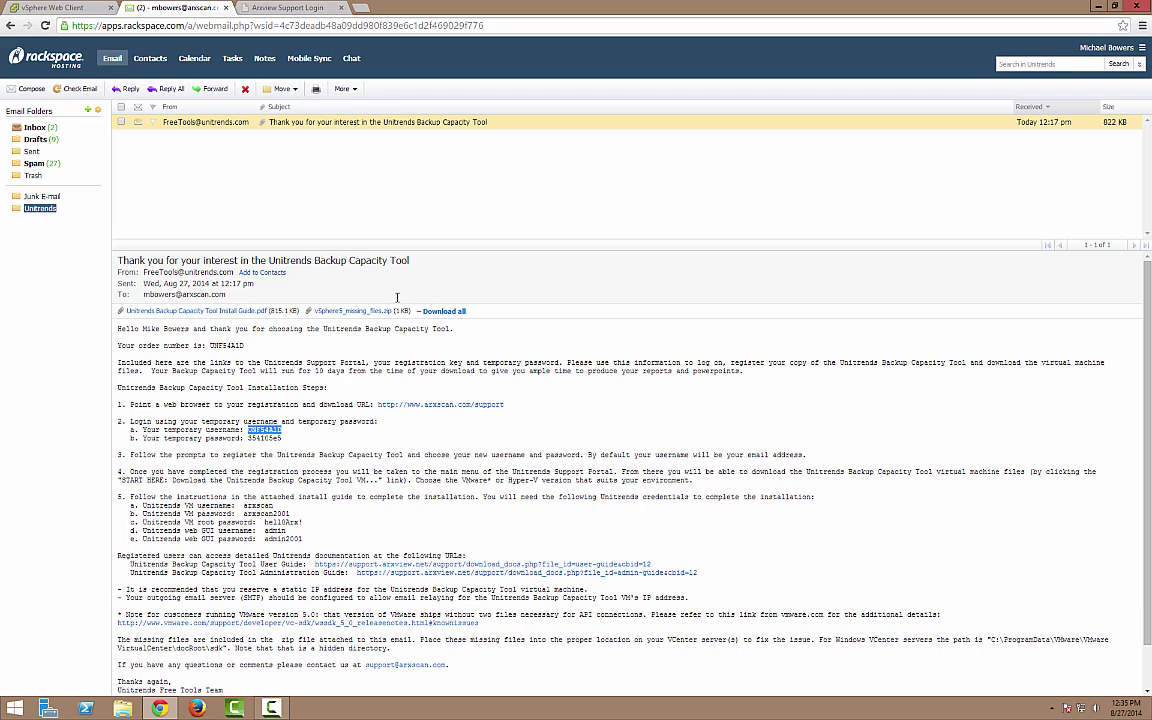
pyautogui.click(296, 8)
pyautogui.write('UNF54A1D')
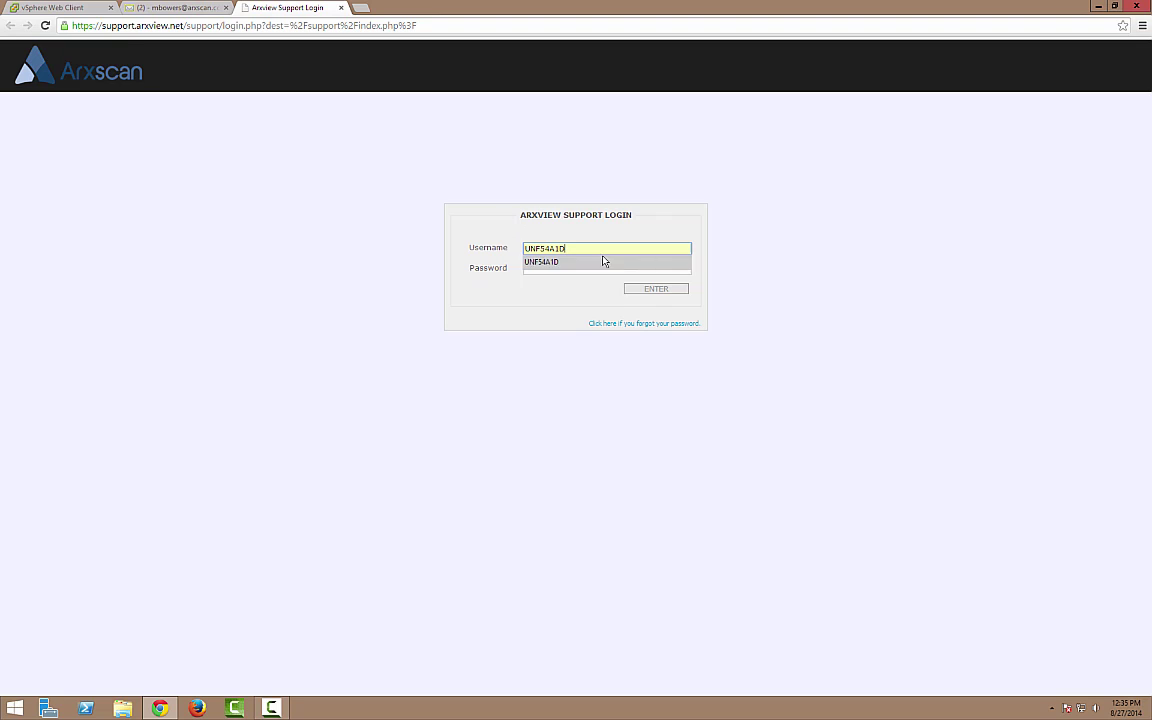
# - Paste the temporary password from the email into the login and submit the credentials
pyautogui.click(163, 9)
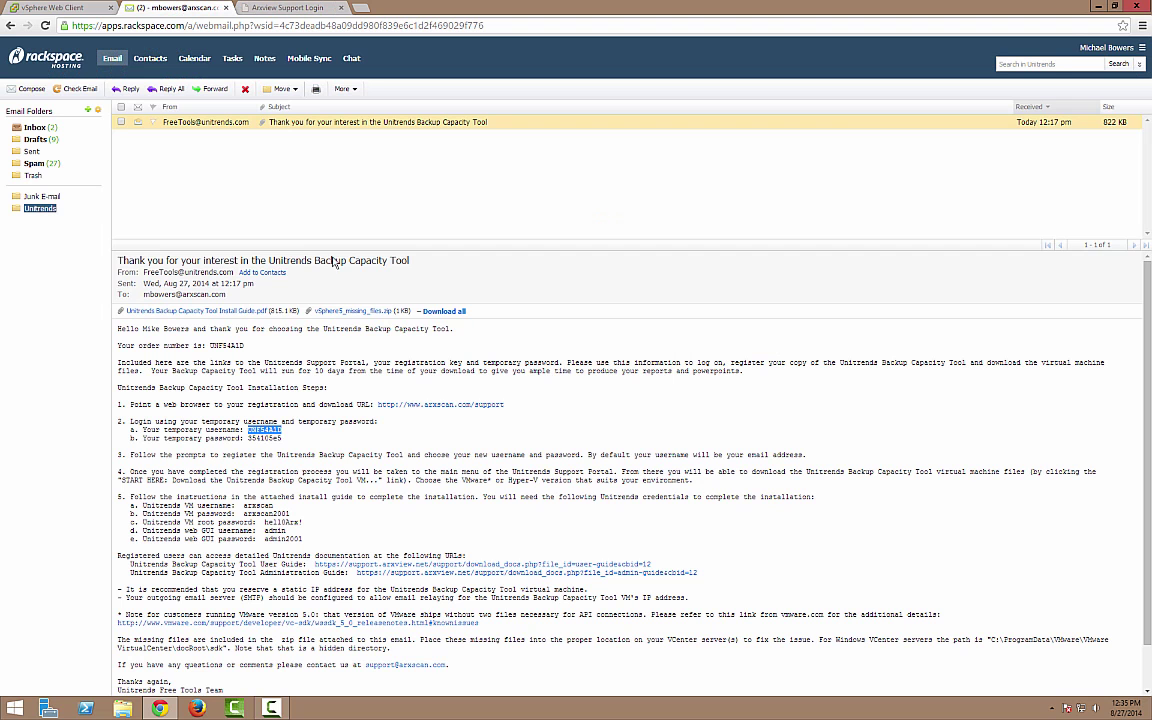
pyautogui.doubleClick(259, 438)
pyautogui.click(290, 8)
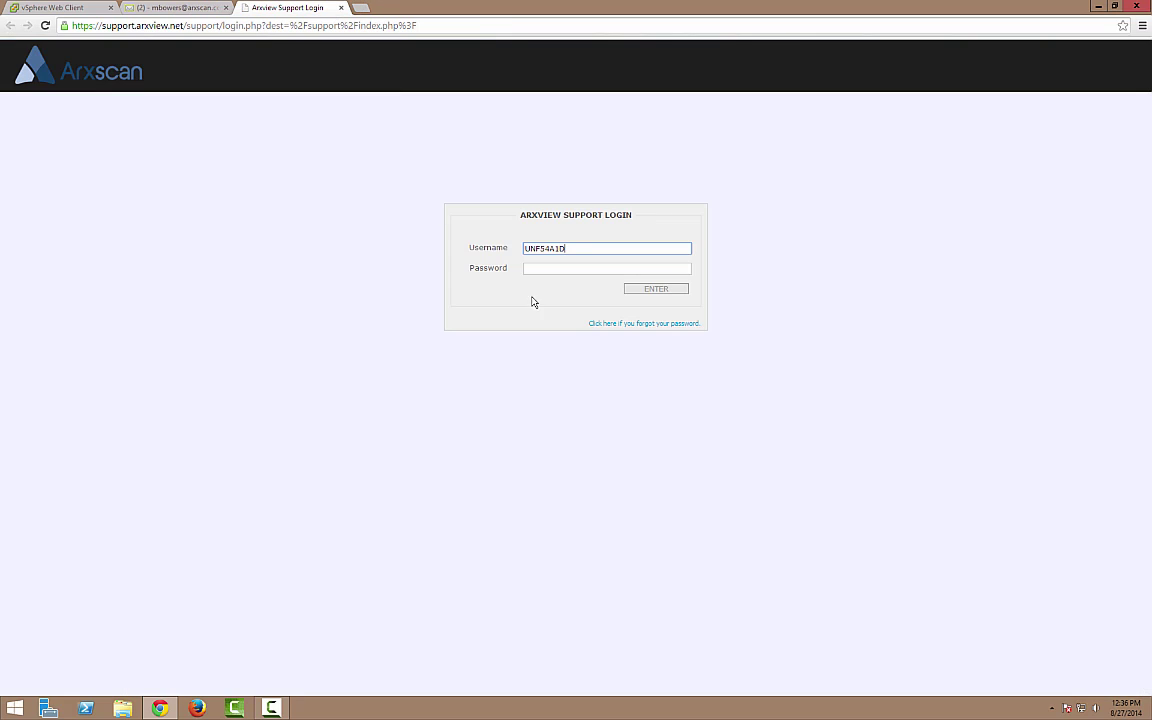
pyautogui.click(579, 268)
pyautogui.hotkey('ctrl', 'v')
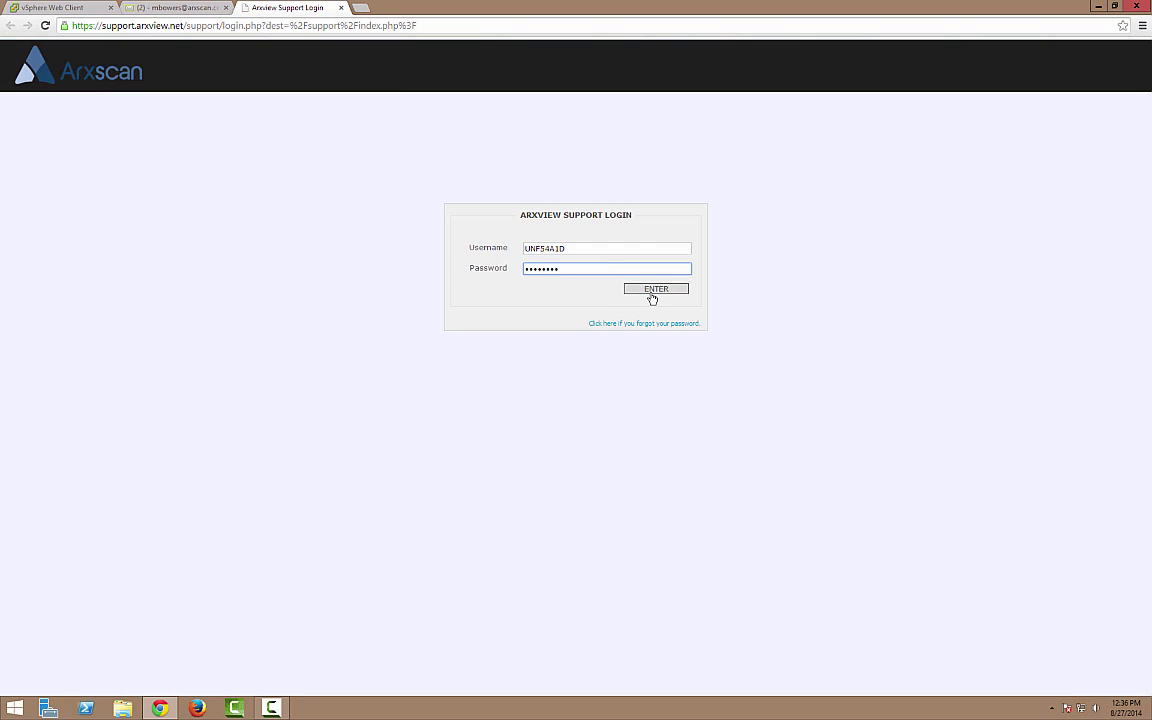
pyautogui.click(652, 289)
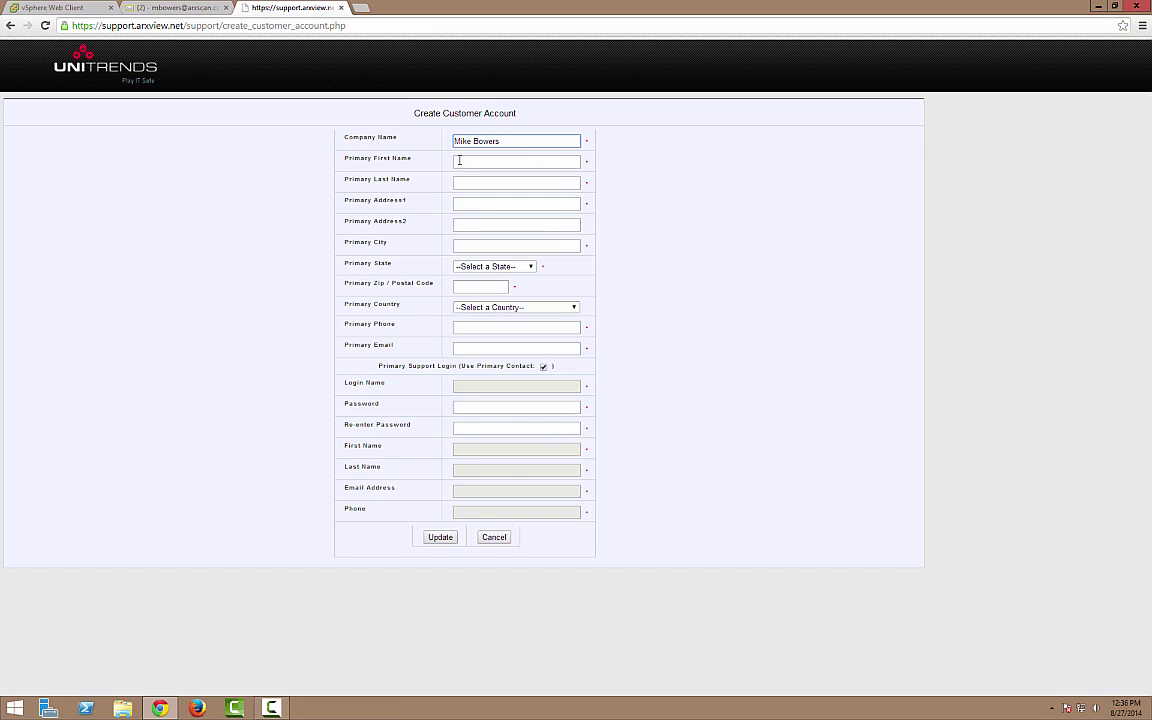
# - Enter the primary contact's first name, last name and street address
pyautogui.click(459, 161)
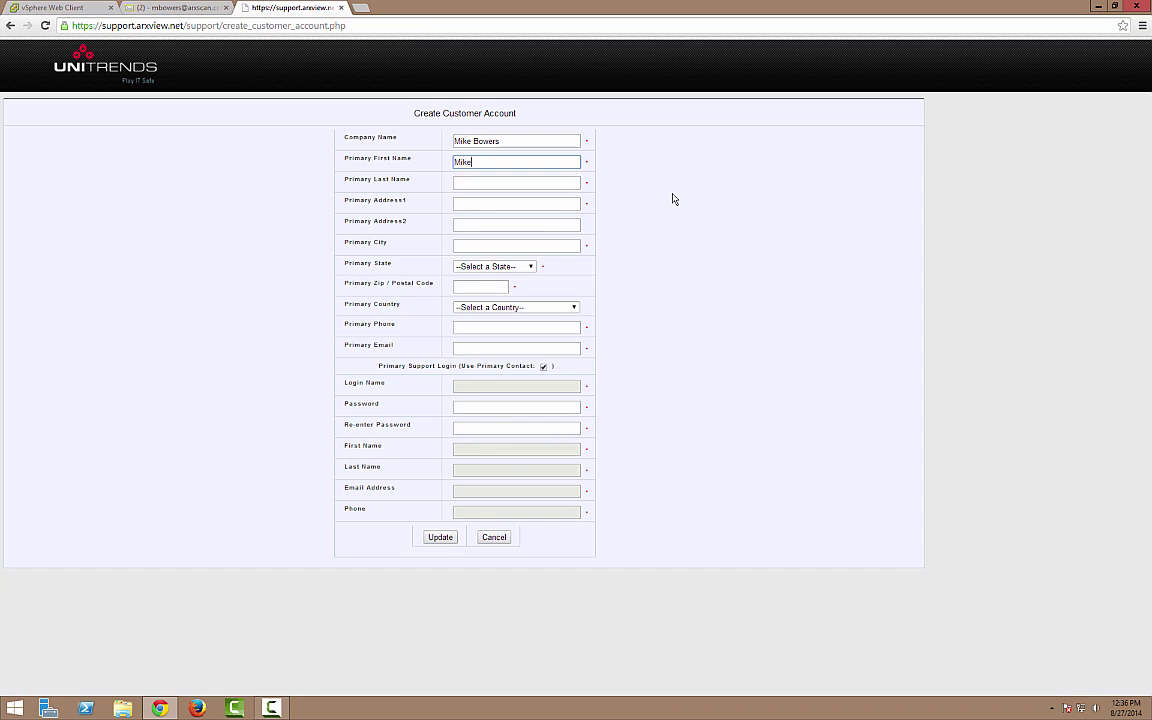
pyautogui.press('Tab')
pyautogui.press('Tab')
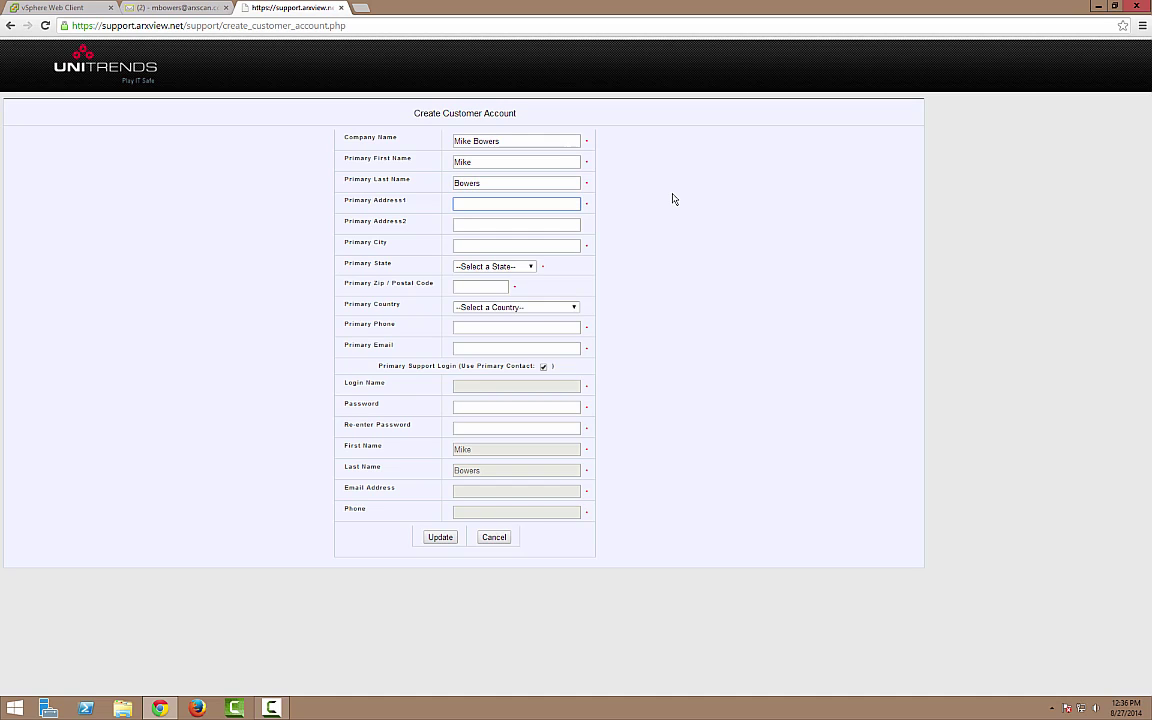
pyautogui.write('123 Main ST')
pyautogui.press('Tab')
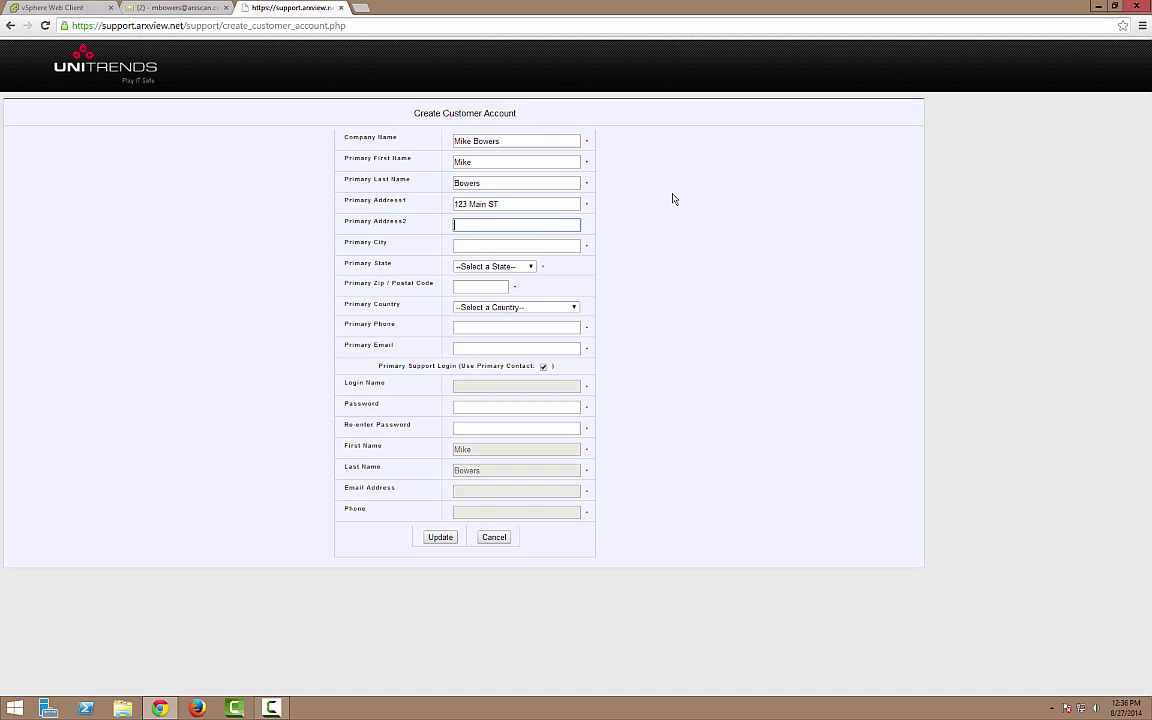
pyautogui.press('Tab')
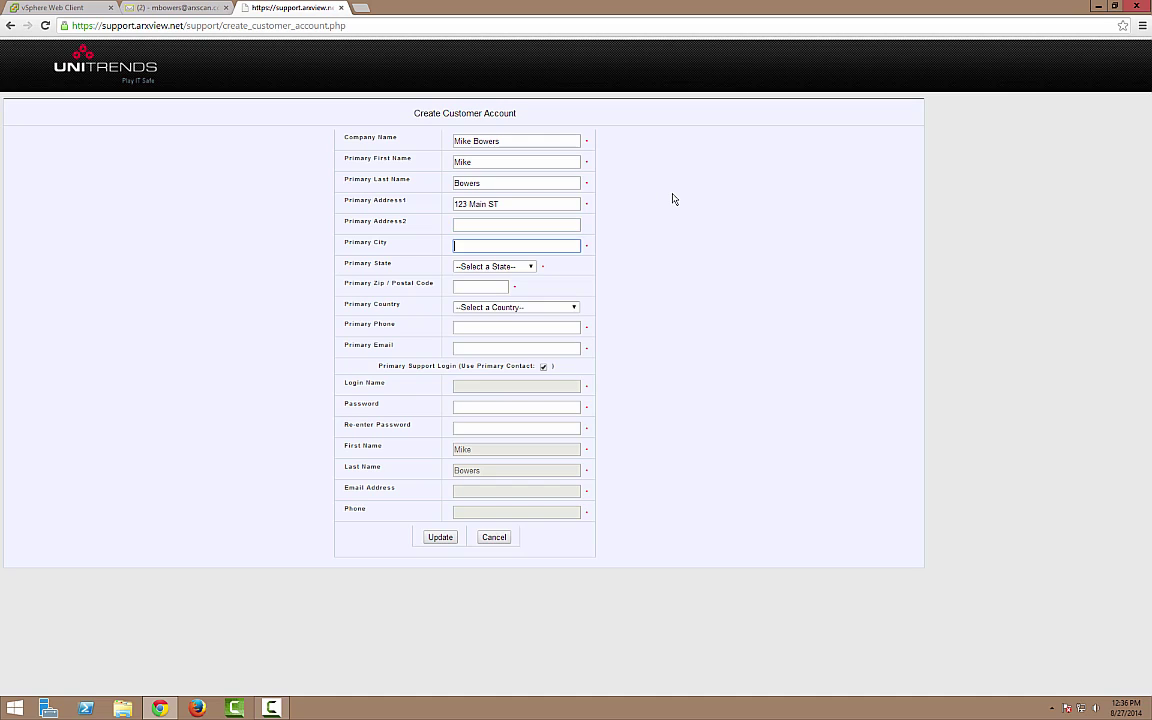
# - Fill in the city, state and zip code, and choose United States as the country
pyautogui.write('Asbury')
pyautogui.press('Tab')
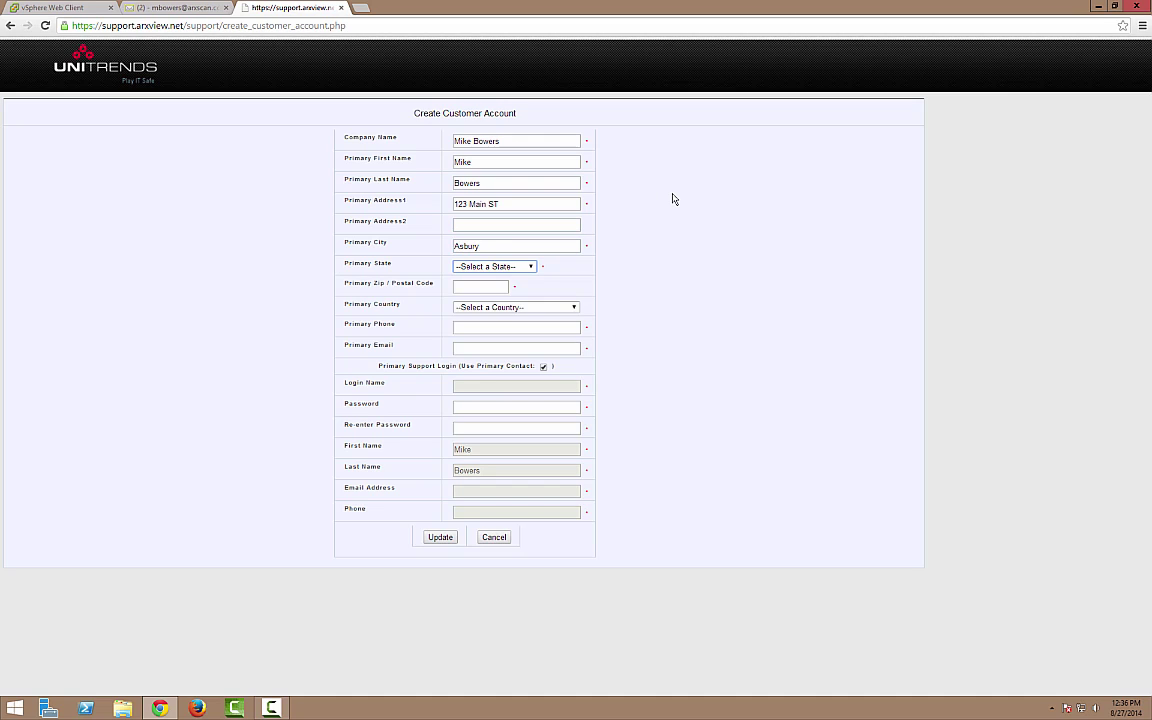
pyautogui.write('new m')
pyautogui.press('Up')
pyautogui.press('Tab')
pyautogui.write('08802')
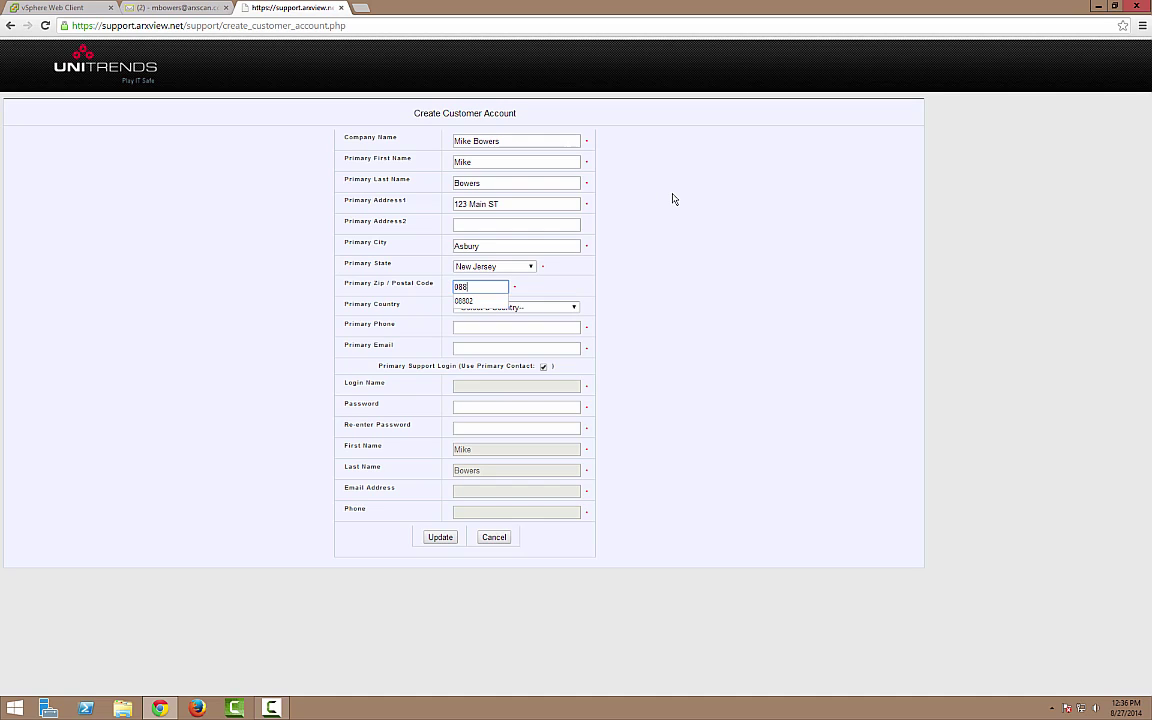
pyautogui.press('Tab')
pyautogui.write('united s')
pyautogui.press('Tab')
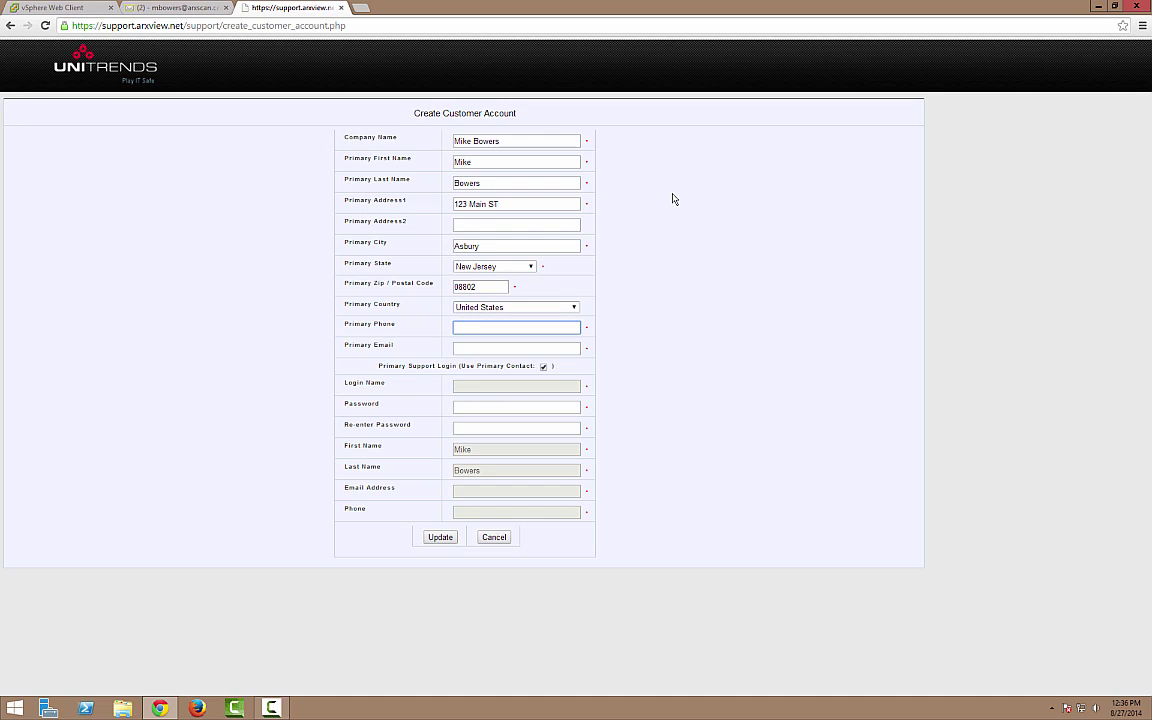
# - Enter the contact's phone number and e-mail address, then submit the customer account
pyautogui.write('111-222-')
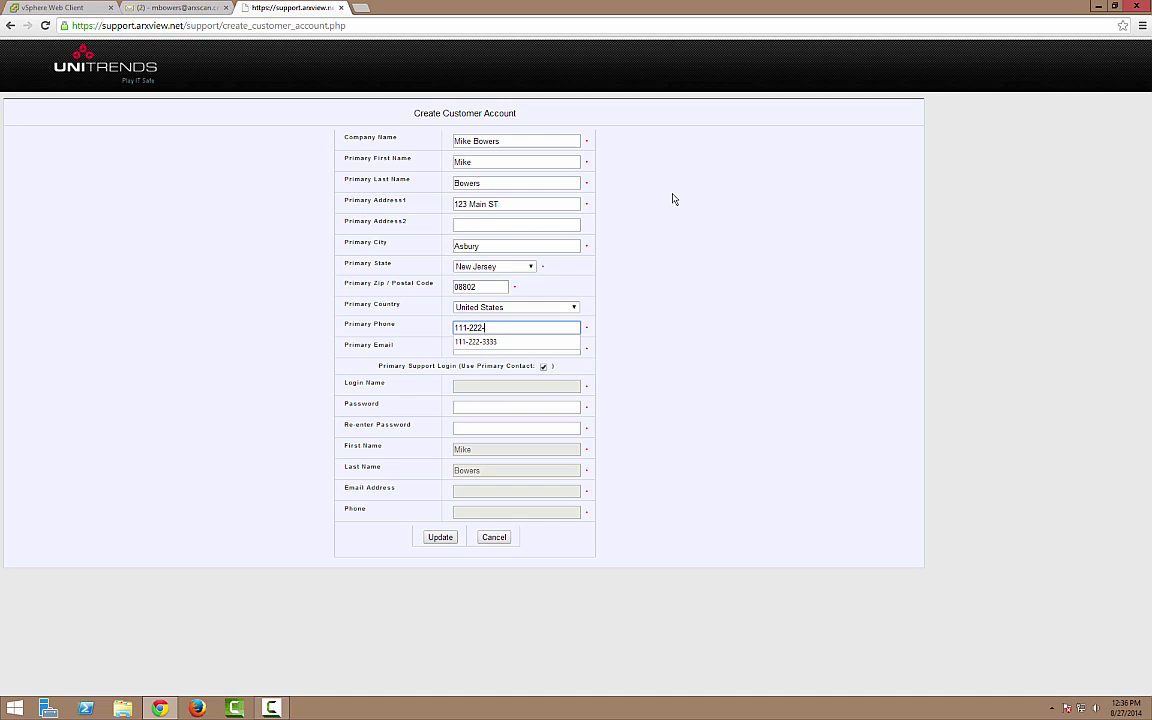
pyautogui.write('3333')
pyautogui.press('Tab')
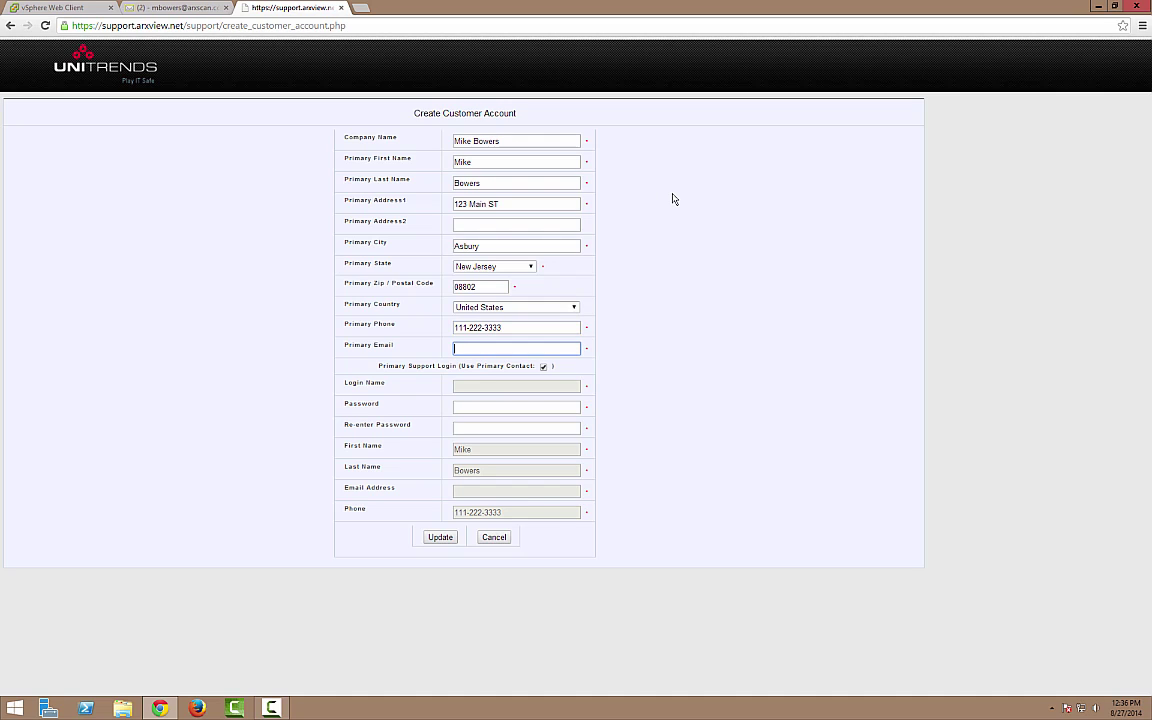
pyautogui.press('Tab')
pyautogui.press('Tab')
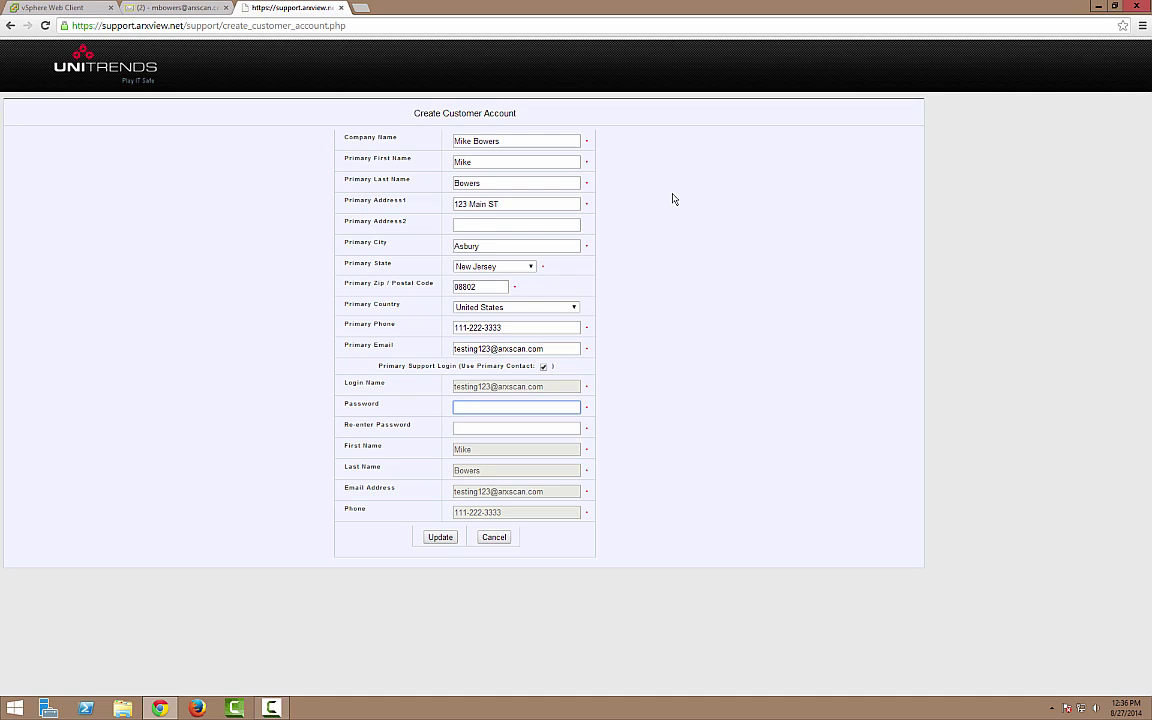
pyautogui.press('Tab')
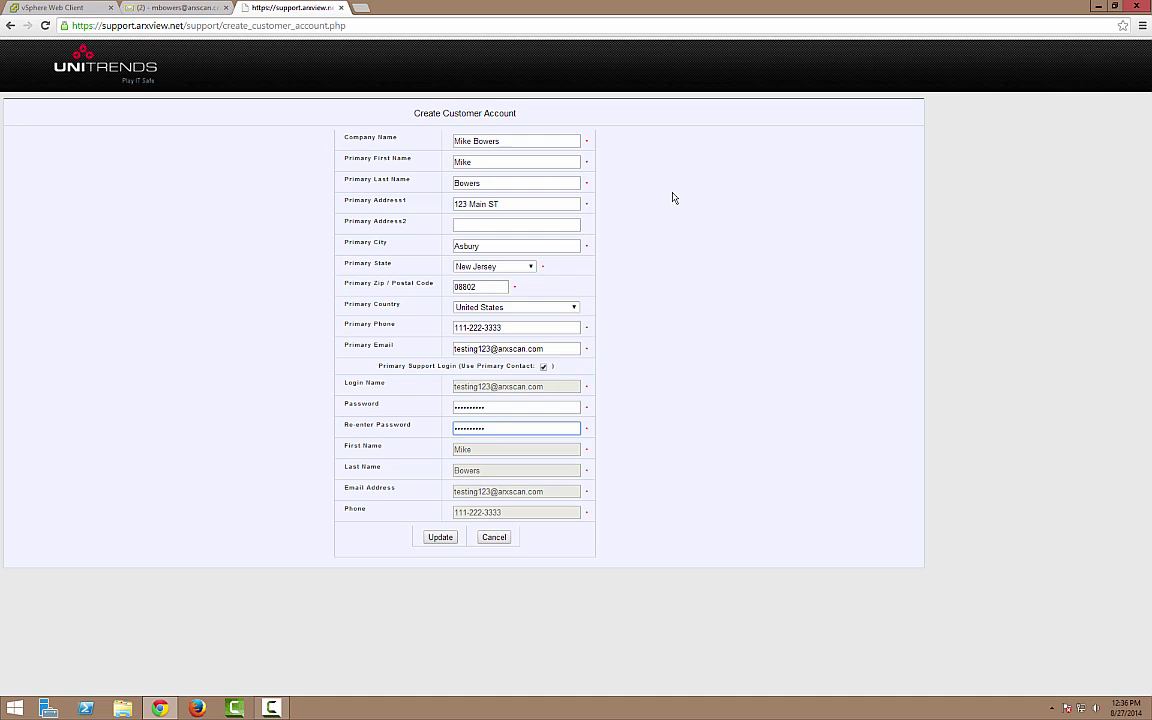
pyautogui.click(437, 543)
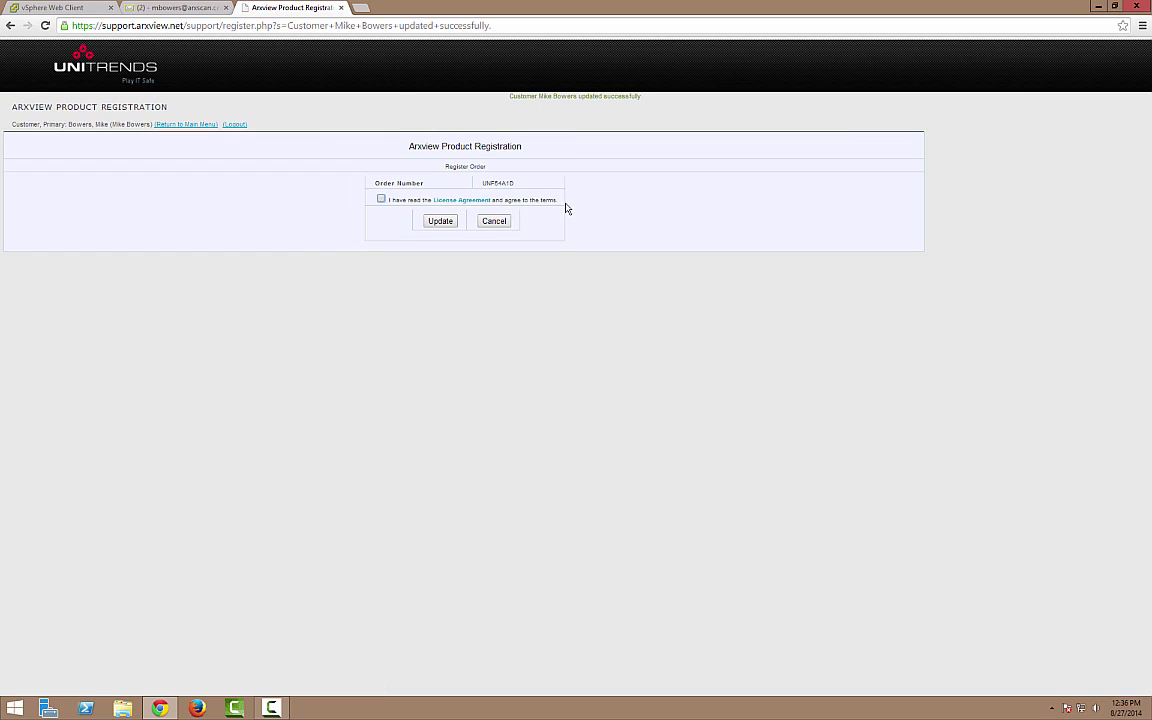
# - Accept the license agreement to register the order and start the Arxview VMware VM download
pyautogui.click(381, 200)
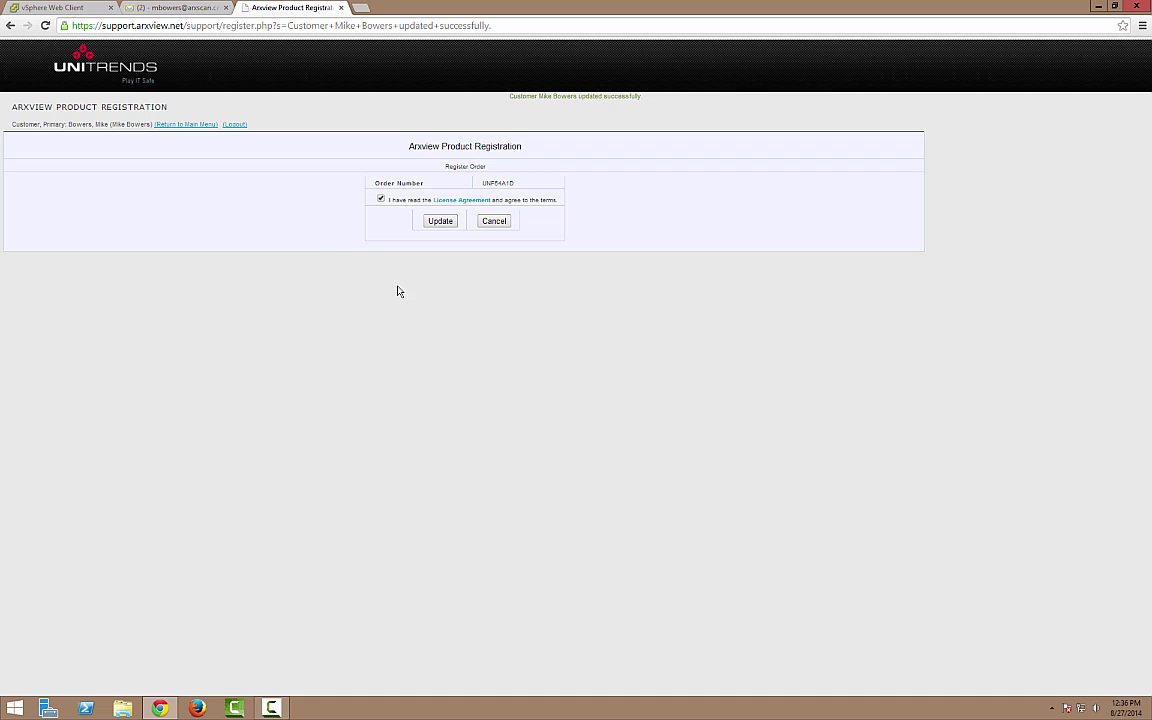
pyautogui.click(442, 228)
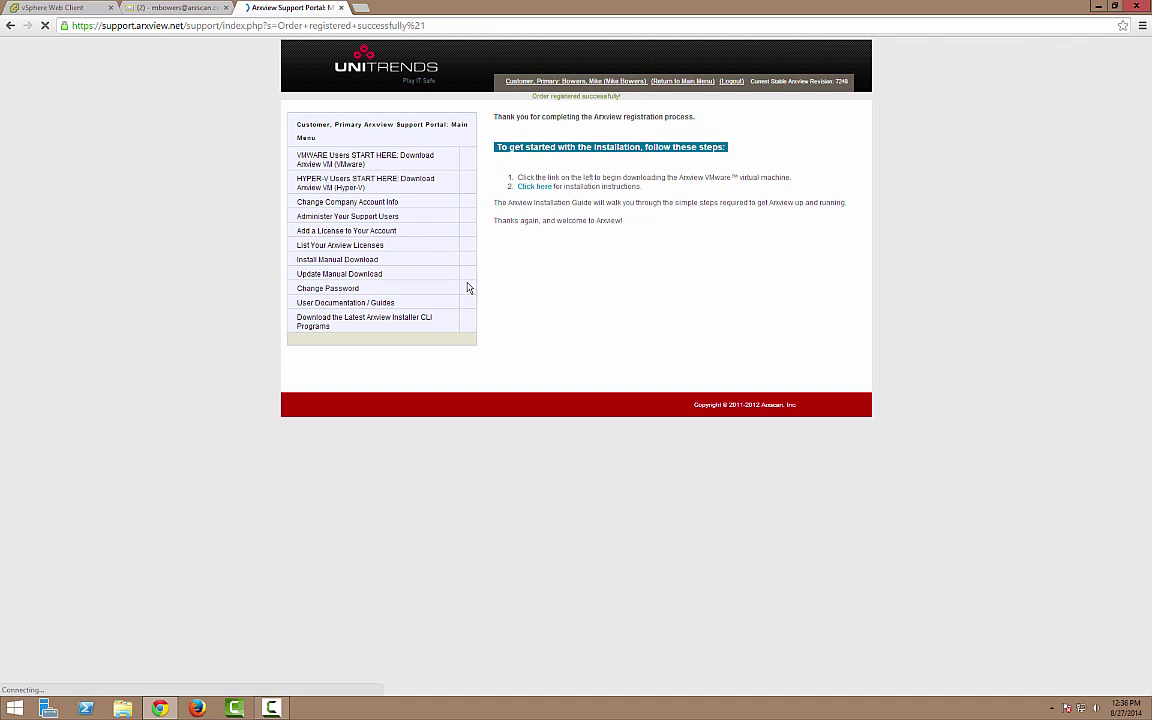
pyautogui.moveTo(288, 159); pyautogui.dragTo(436, 338)
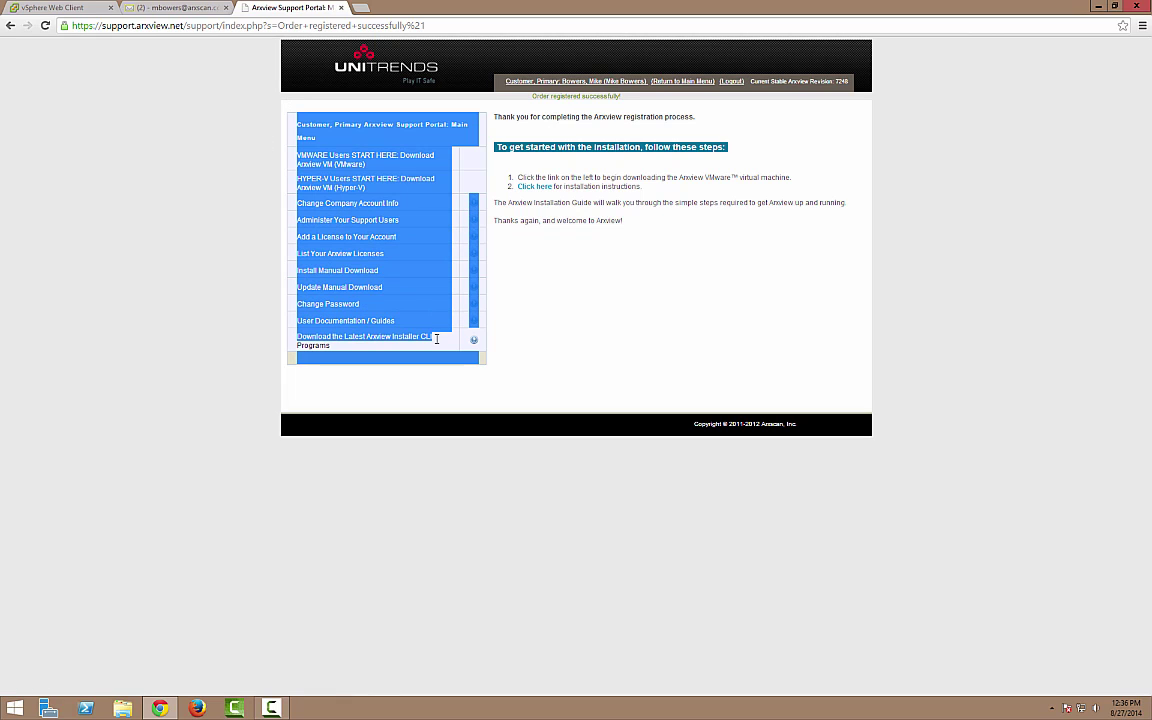
pyautogui.click(459, 233)
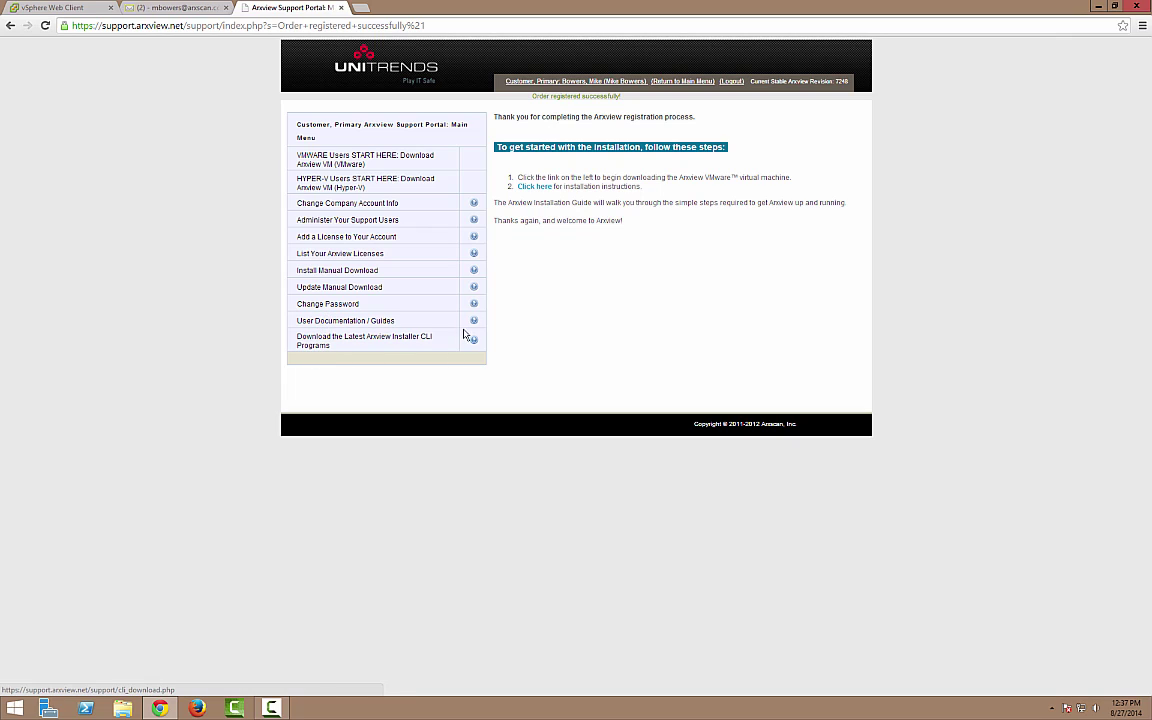
pyautogui.click(317, 166)
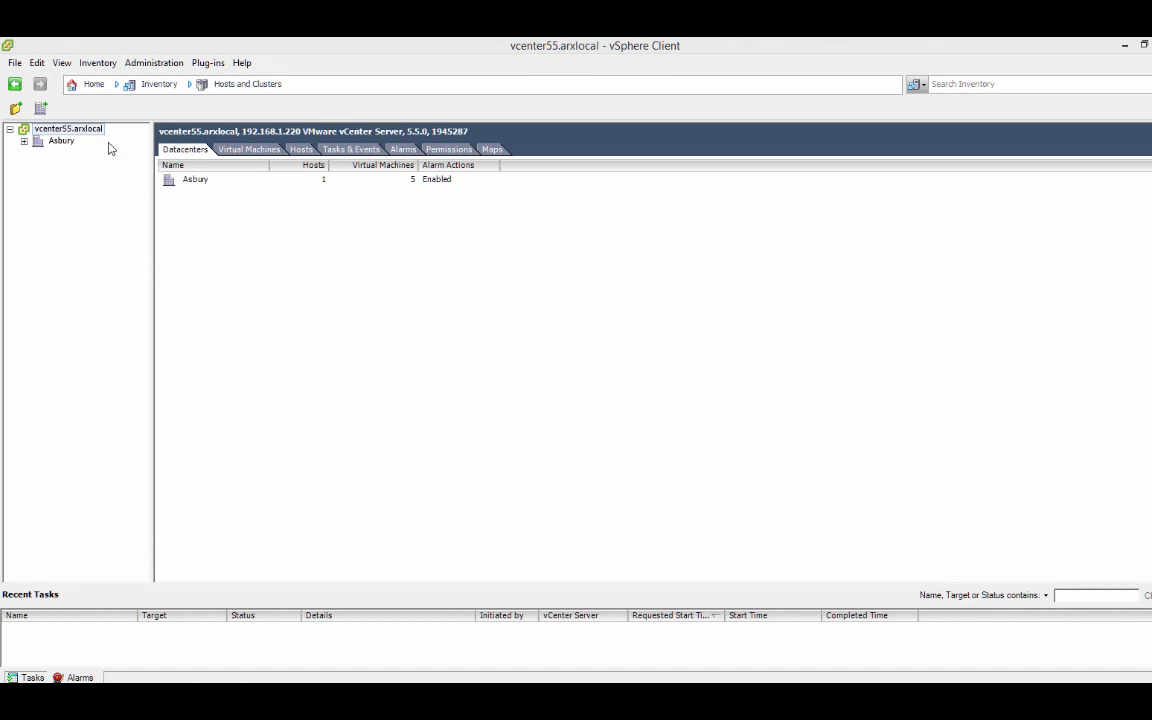
# - Start an OVF template deployment using the Unitrends_VMware_x64.ovf file
pyautogui.click(15, 62)
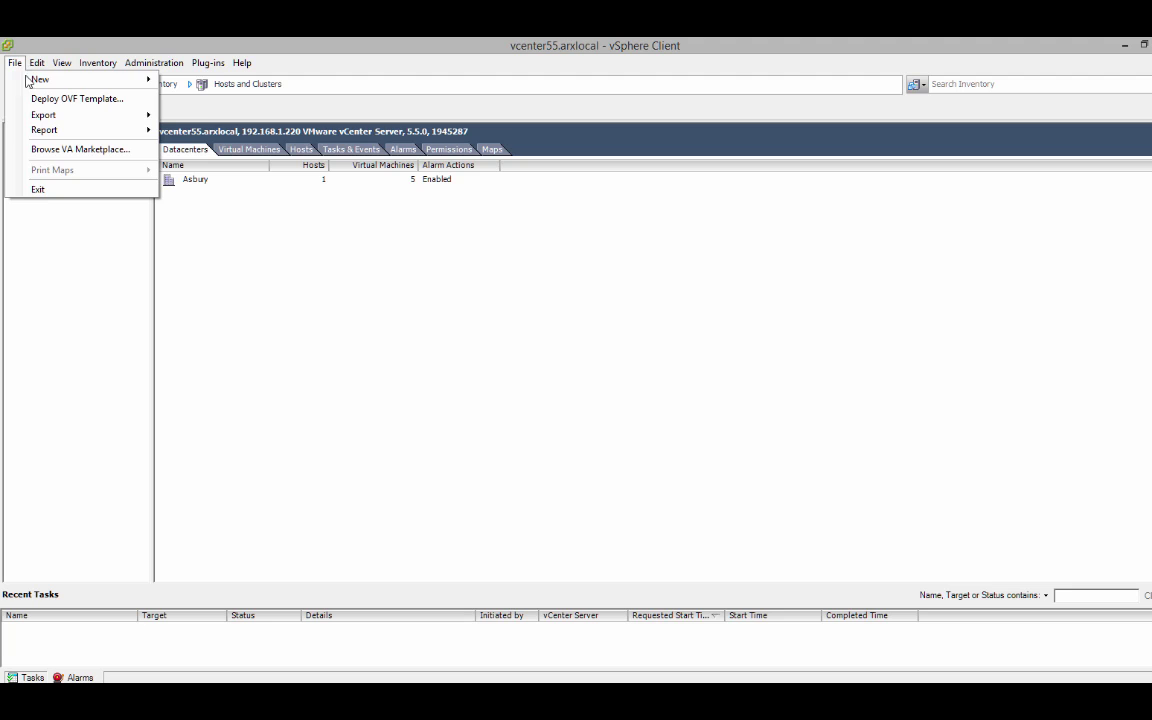
pyautogui.click(20, 100)
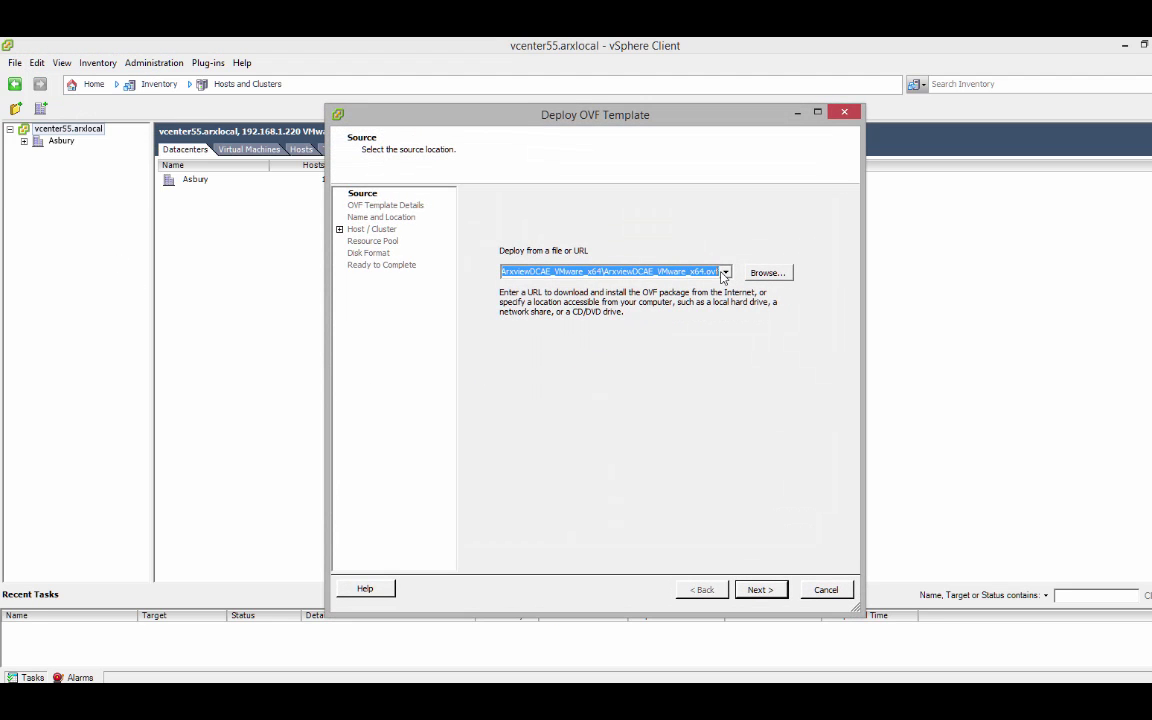
pyautogui.press('BackSpace')
pyautogui.click(762, 275)
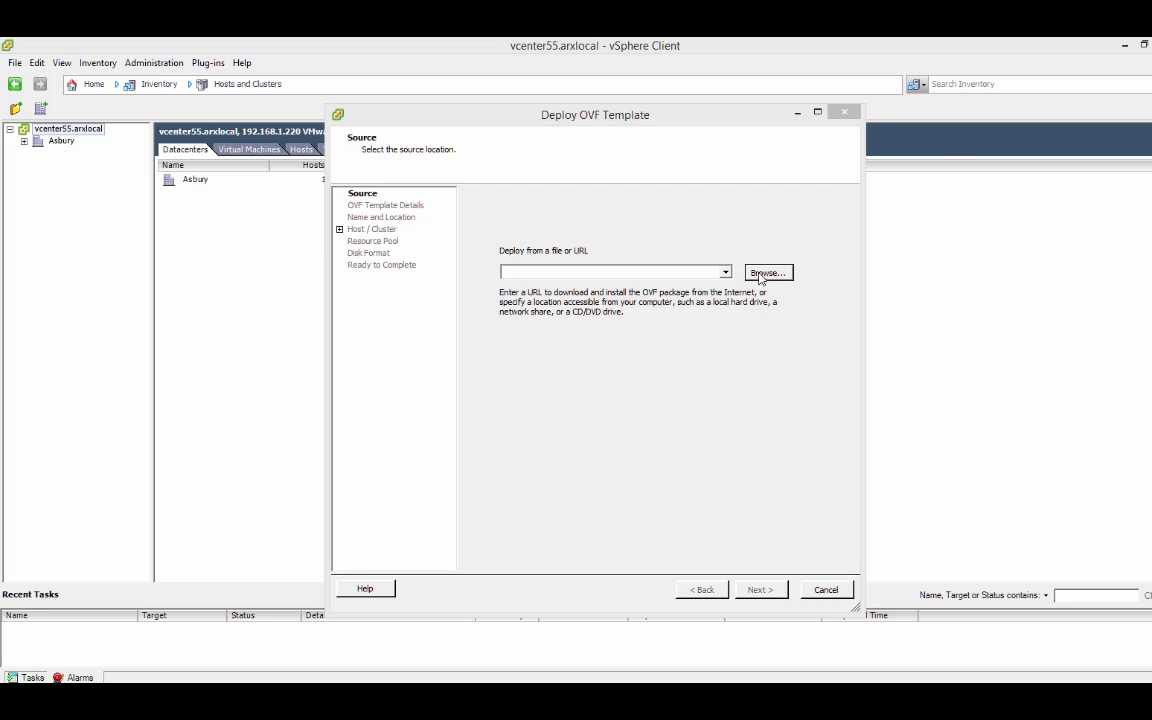
pyautogui.click(540, 231)
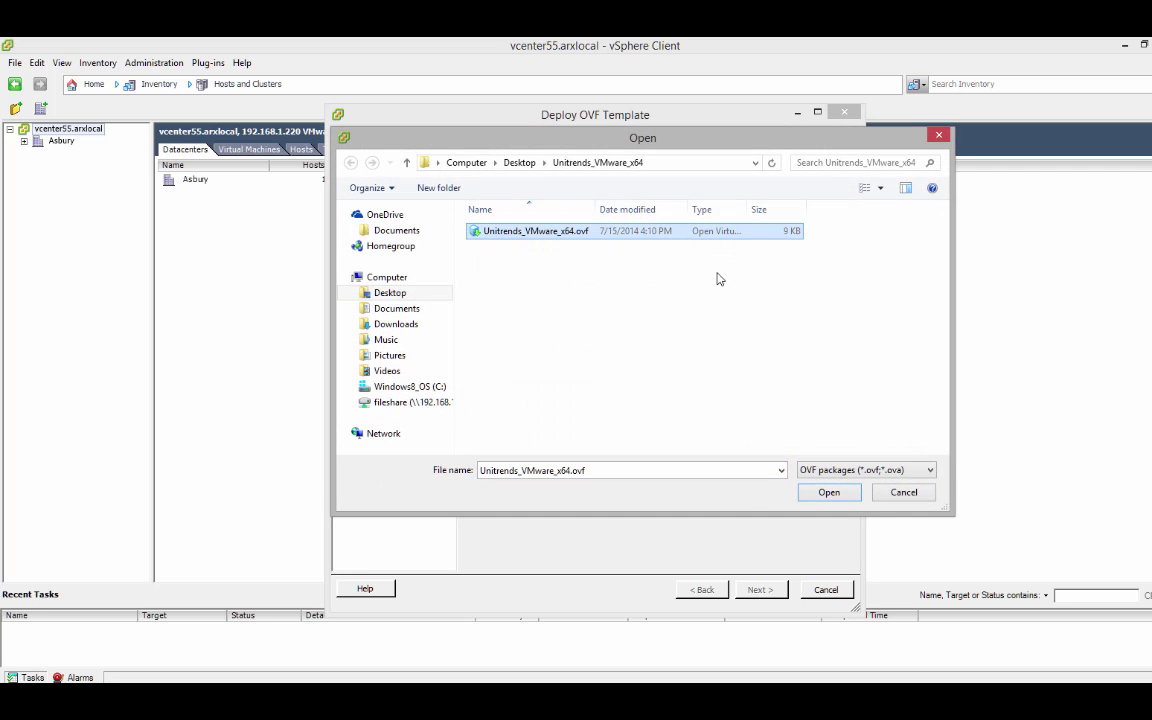
pyautogui.click(840, 496)
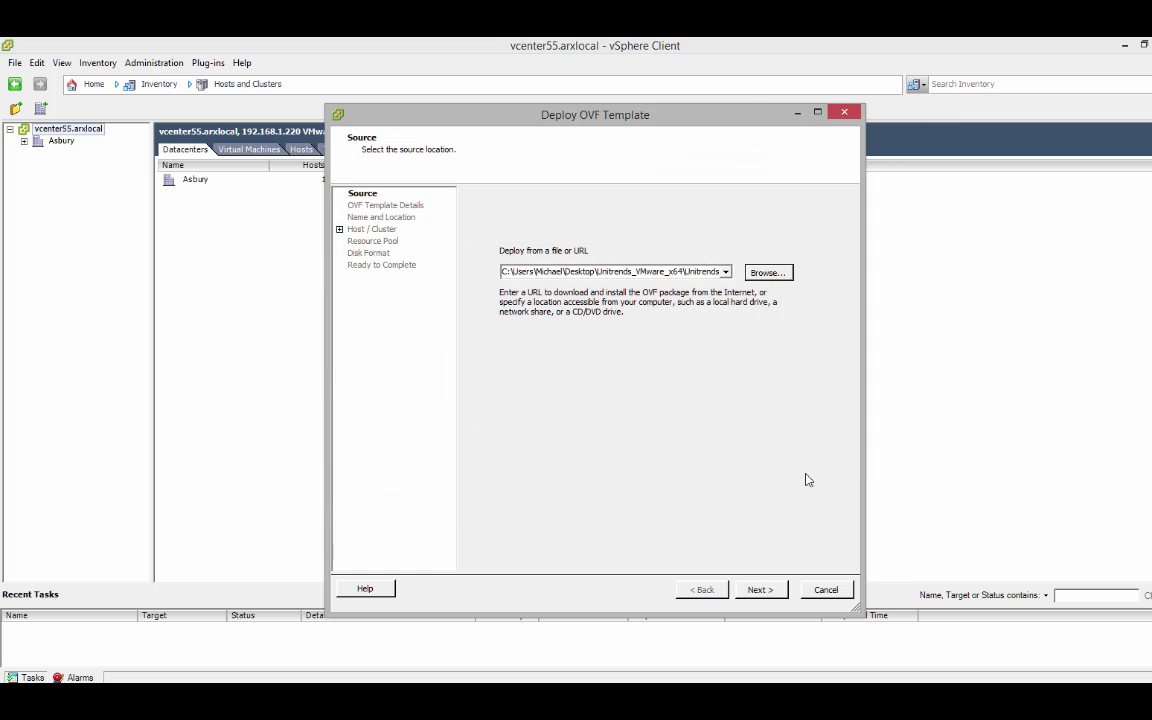
pyautogui.click(753, 596)
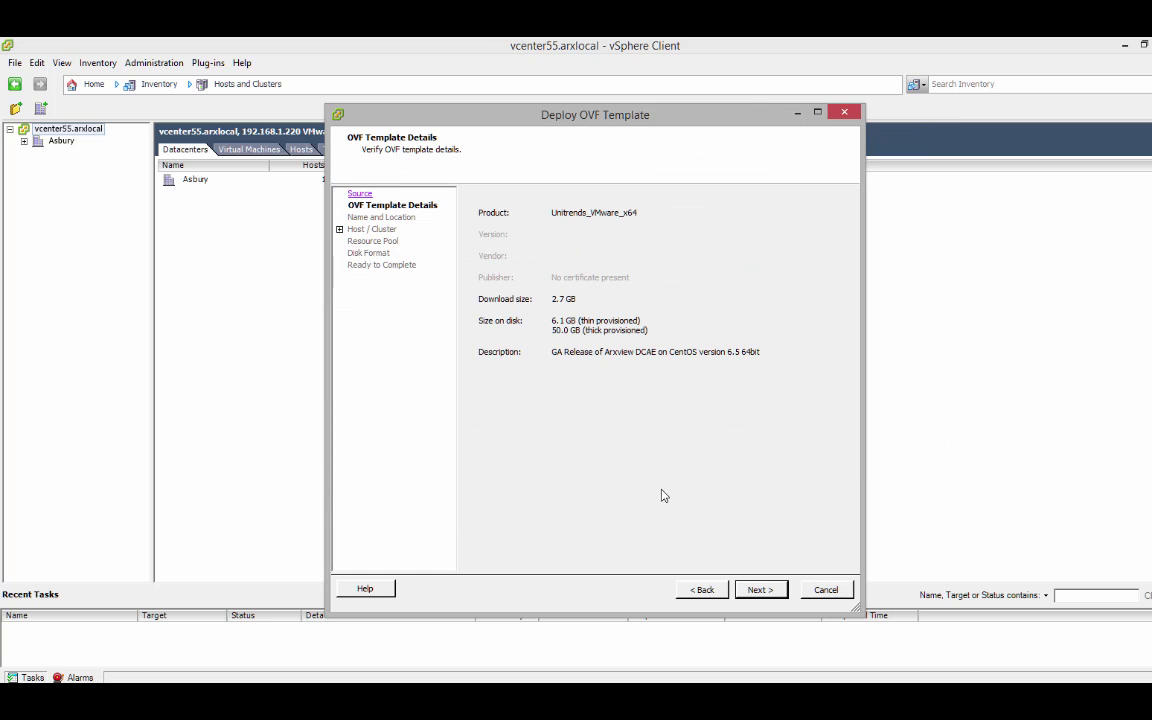
# - Keep the name Unitrends_VMware_x64, placing it on host 192.168.1.221 and datastore qnap-ds1
pyautogui.click(753, 590)
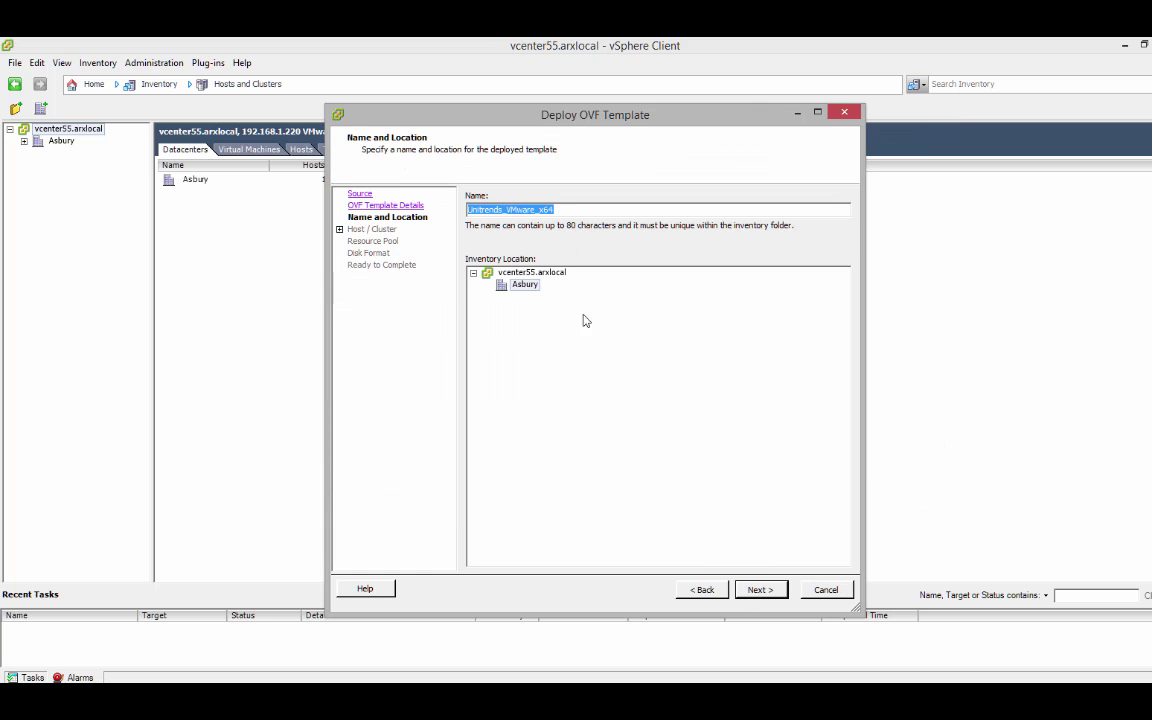
pyautogui.click(760, 591)
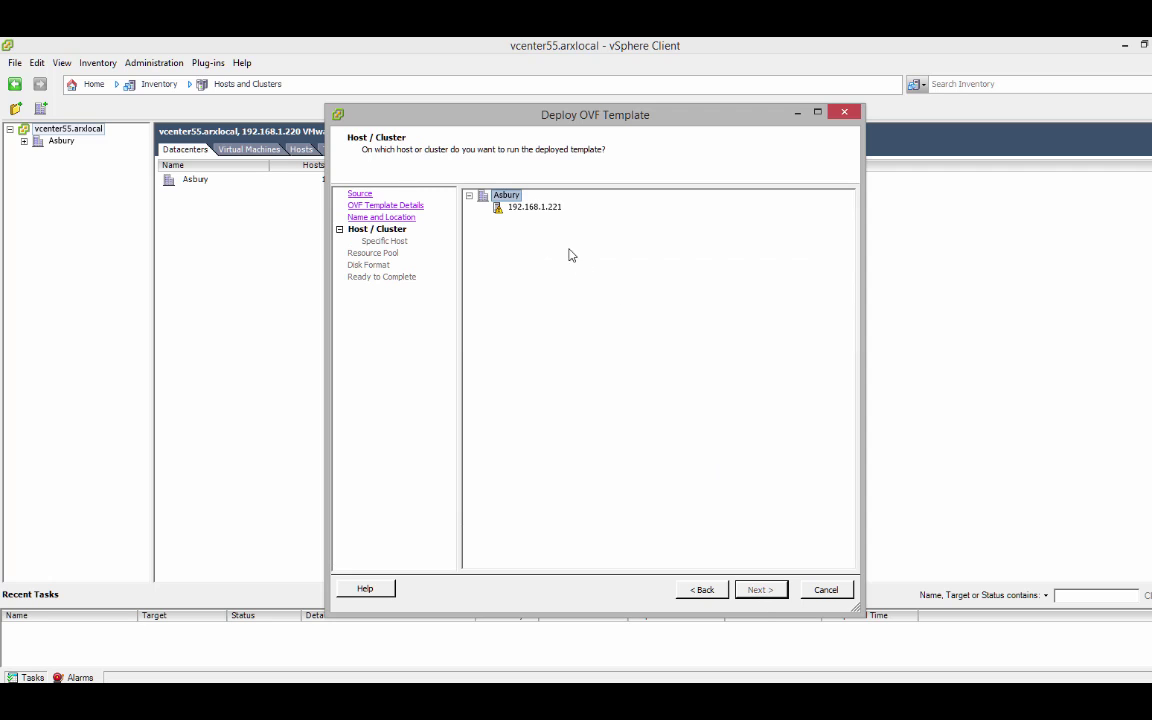
pyautogui.click(535, 207)
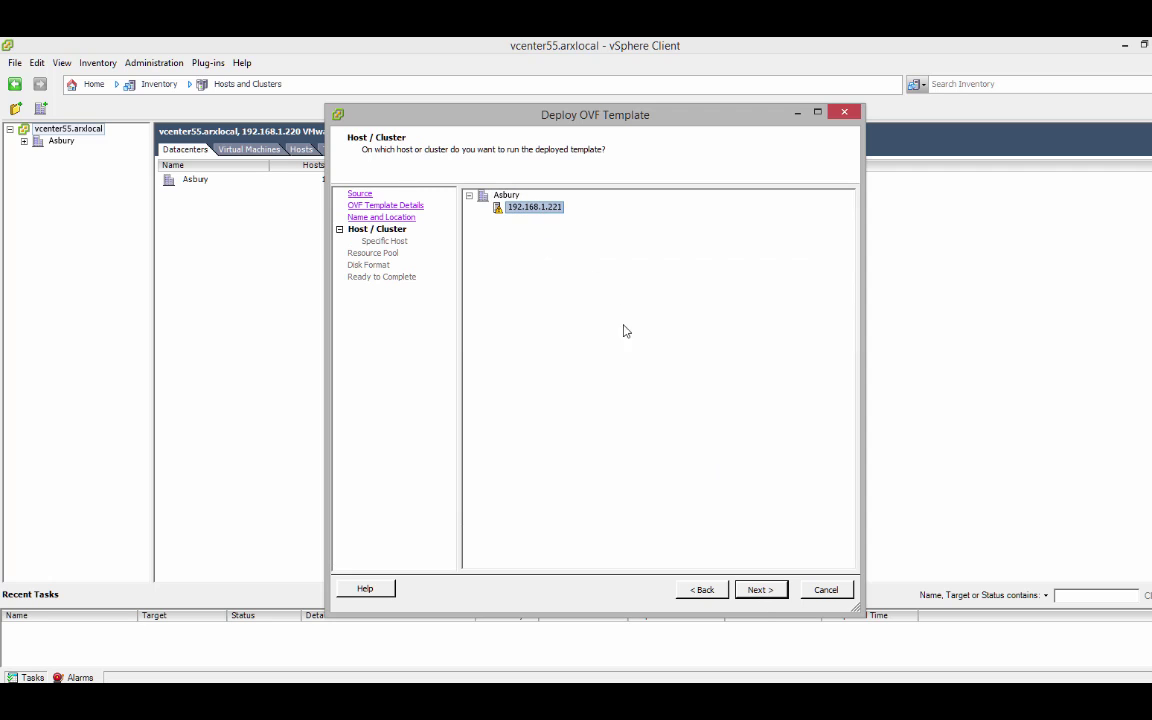
pyautogui.click(759, 590)
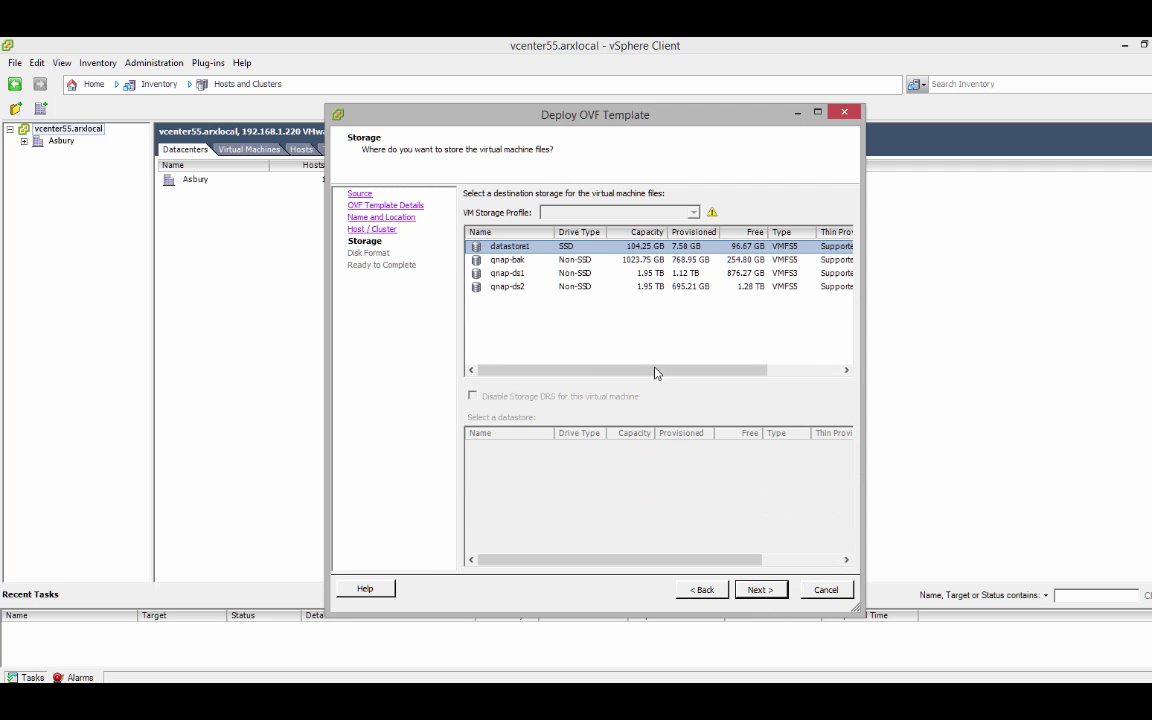
pyautogui.click(512, 272)
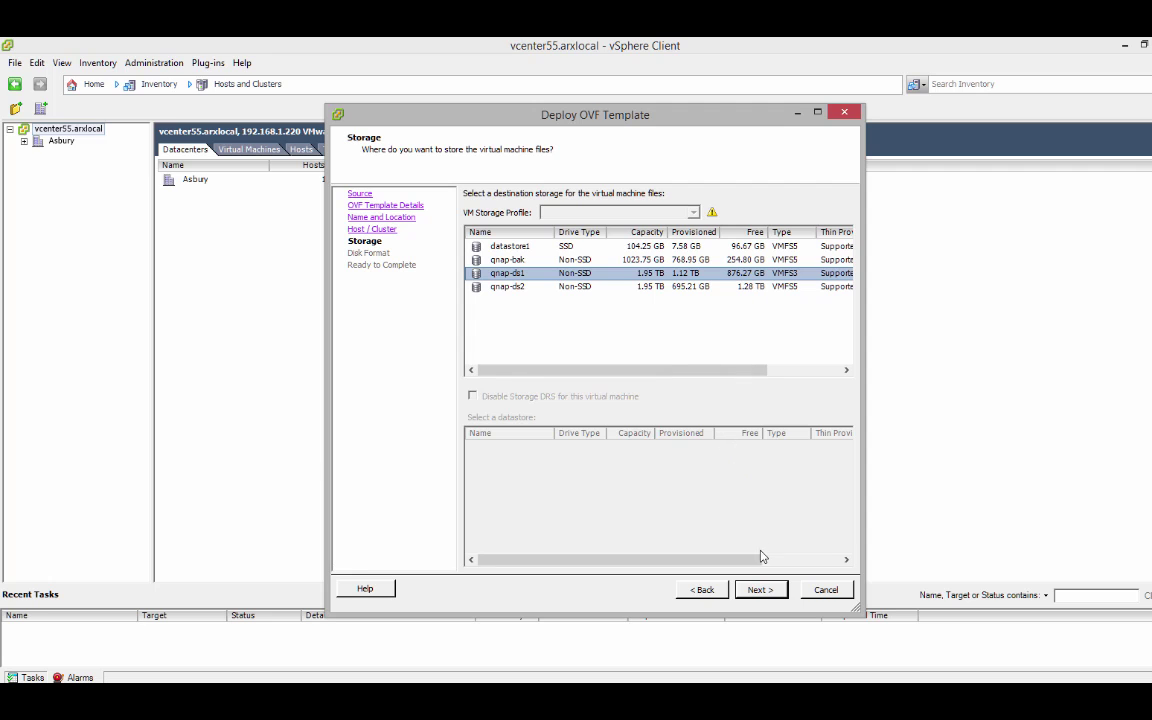
pyautogui.click(760, 590)
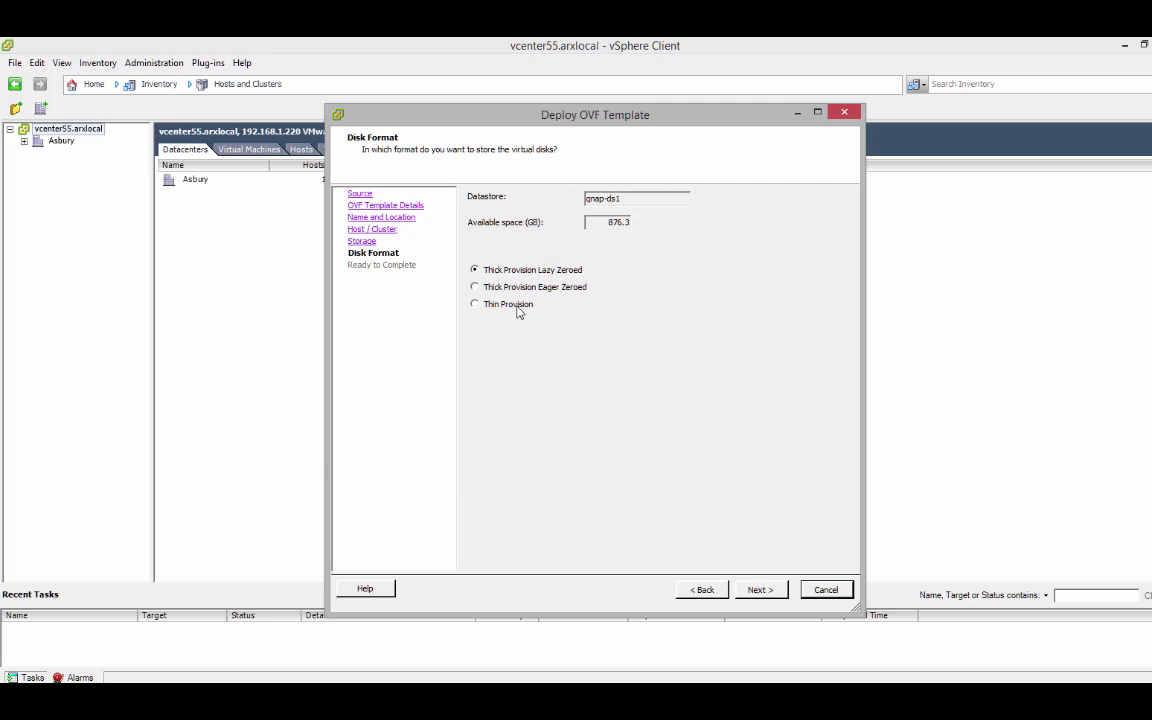
# - Choose Thin Provision disk format, enable power-on after deployment, and start deploying
pyautogui.click(512, 271)
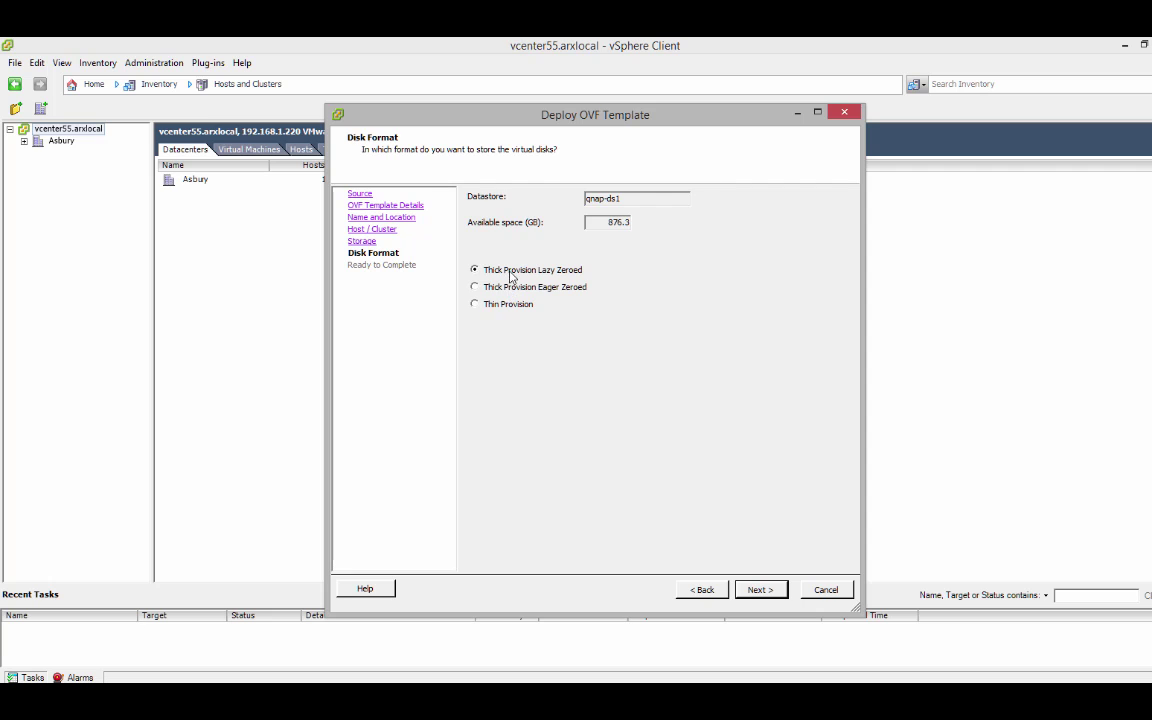
pyautogui.click(505, 303)
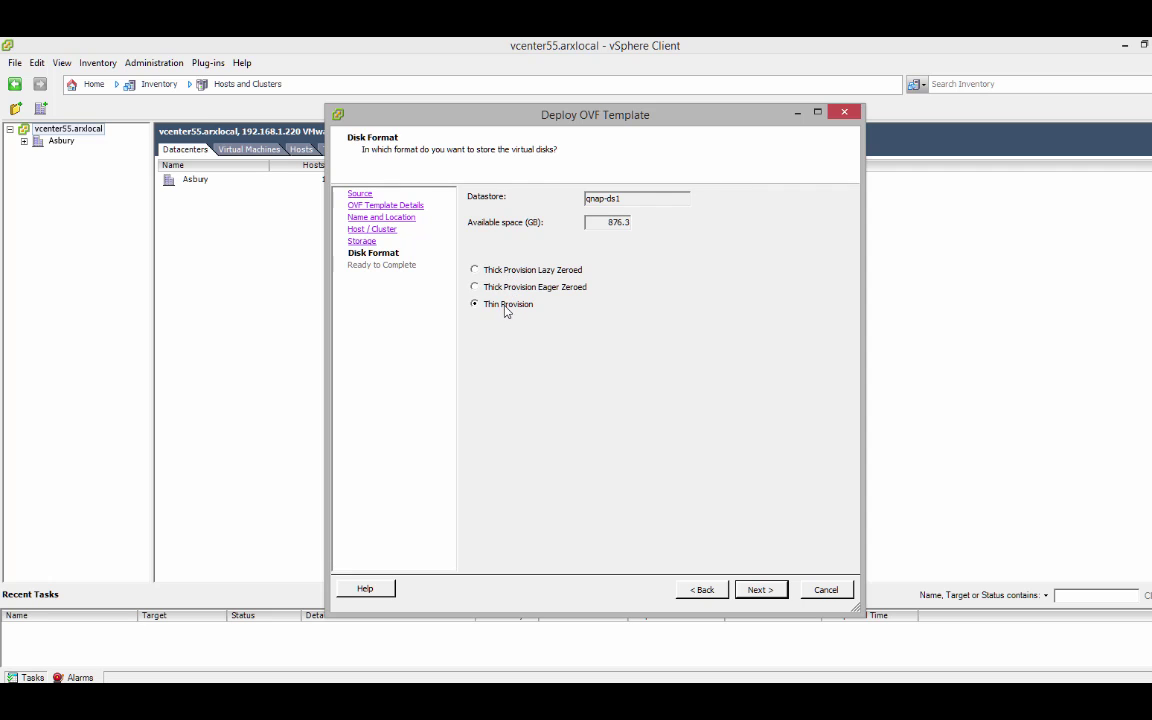
pyautogui.click(764, 590)
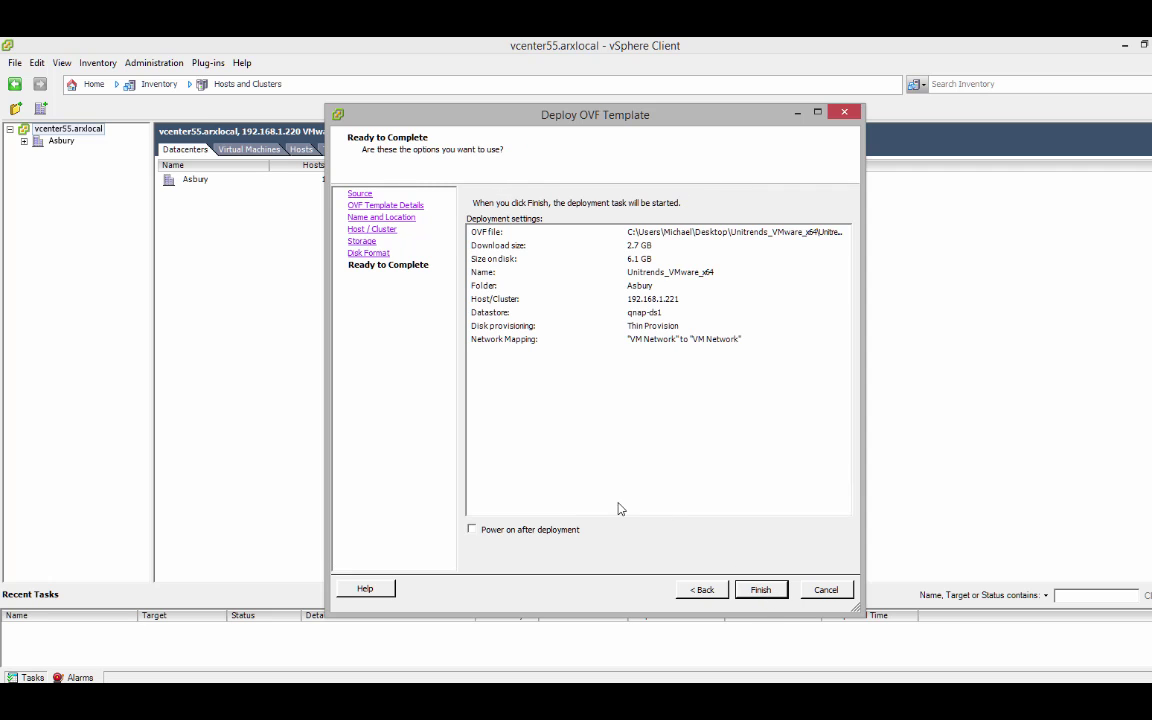
pyautogui.click(530, 531)
pyautogui.click(713, 342)
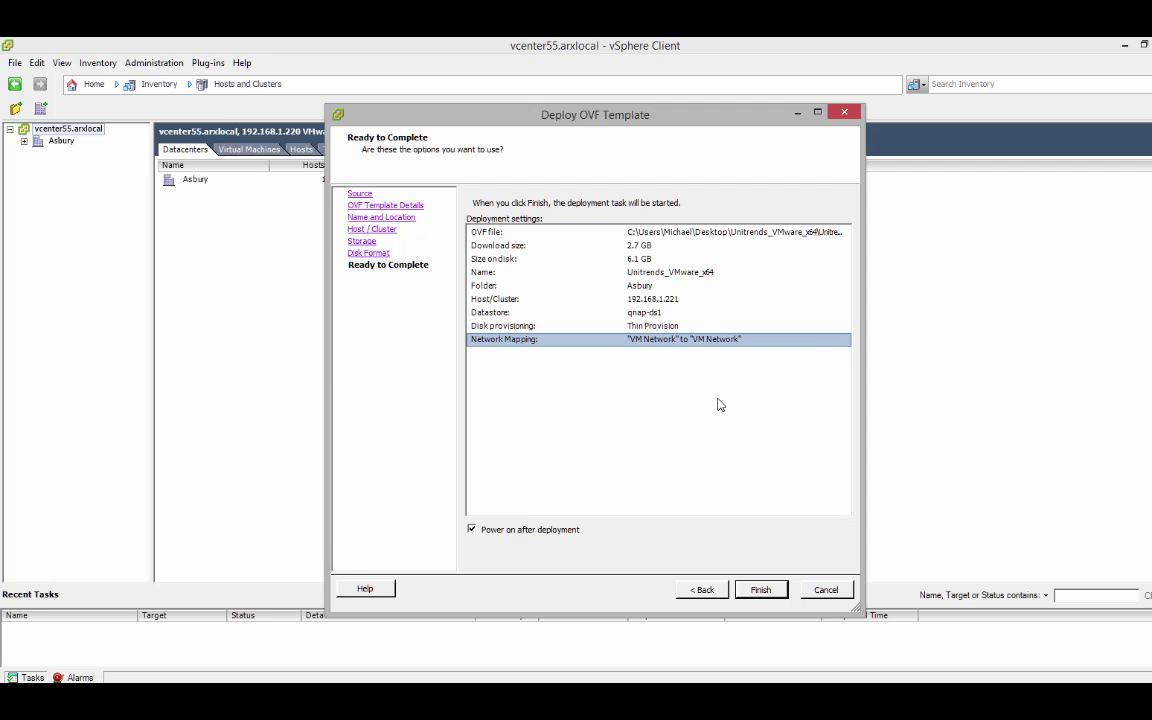
pyautogui.click(761, 590)
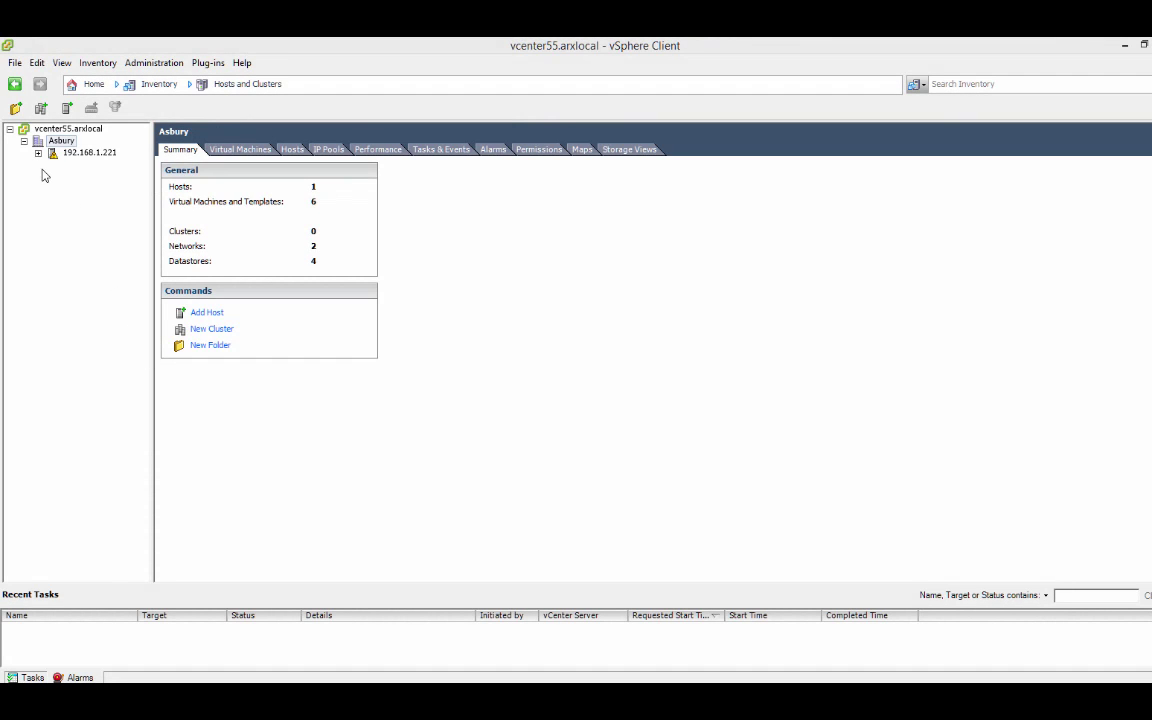
# - Select Unitrends_VMware_x64 under host 192.168.1.221 and log in through its console with the user's password
pyautogui.click(38, 152)
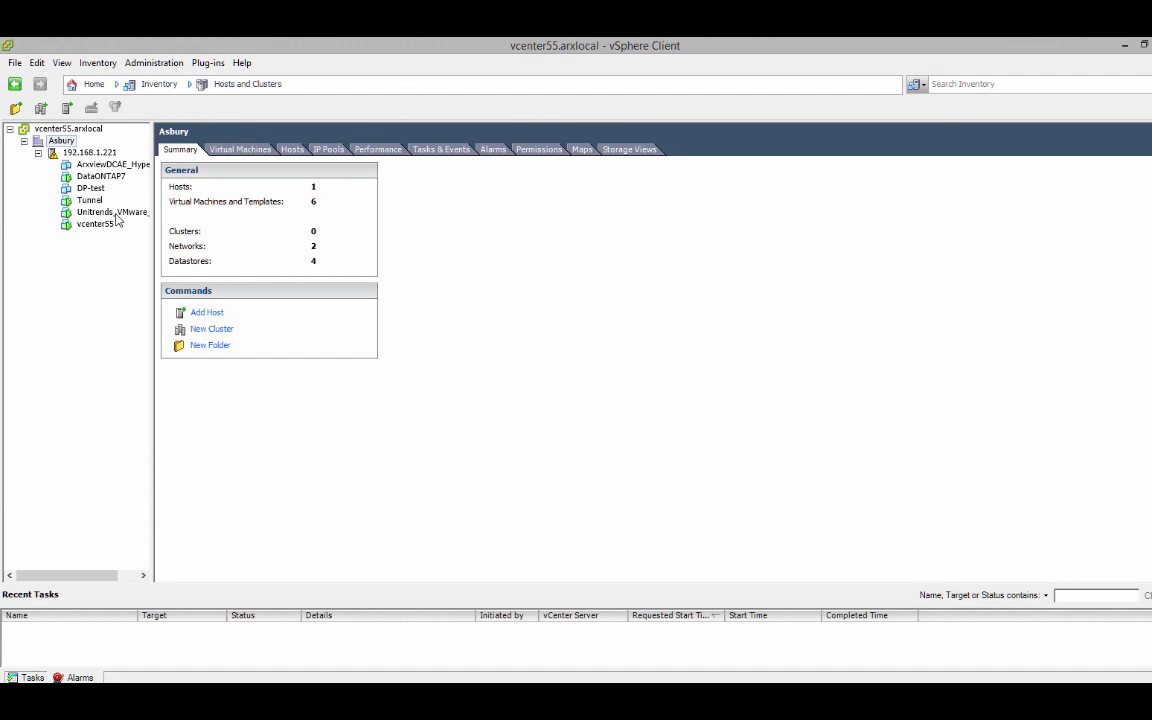
pyautogui.click(108, 212)
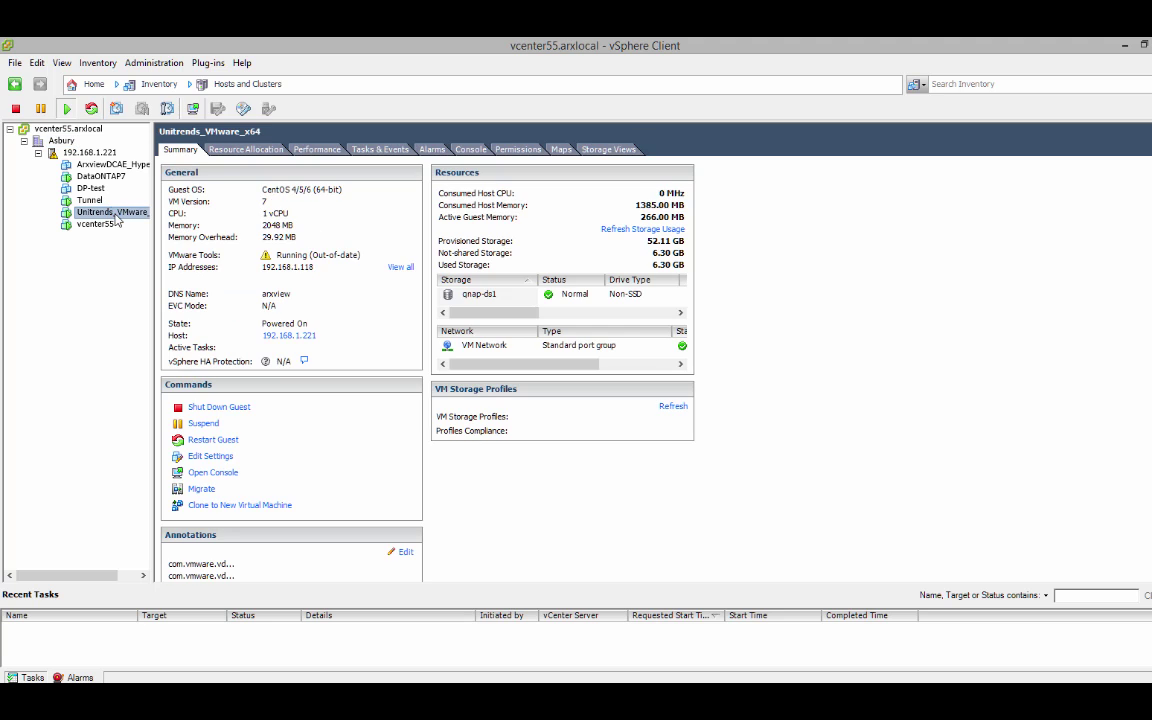
pyautogui.click(470, 150)
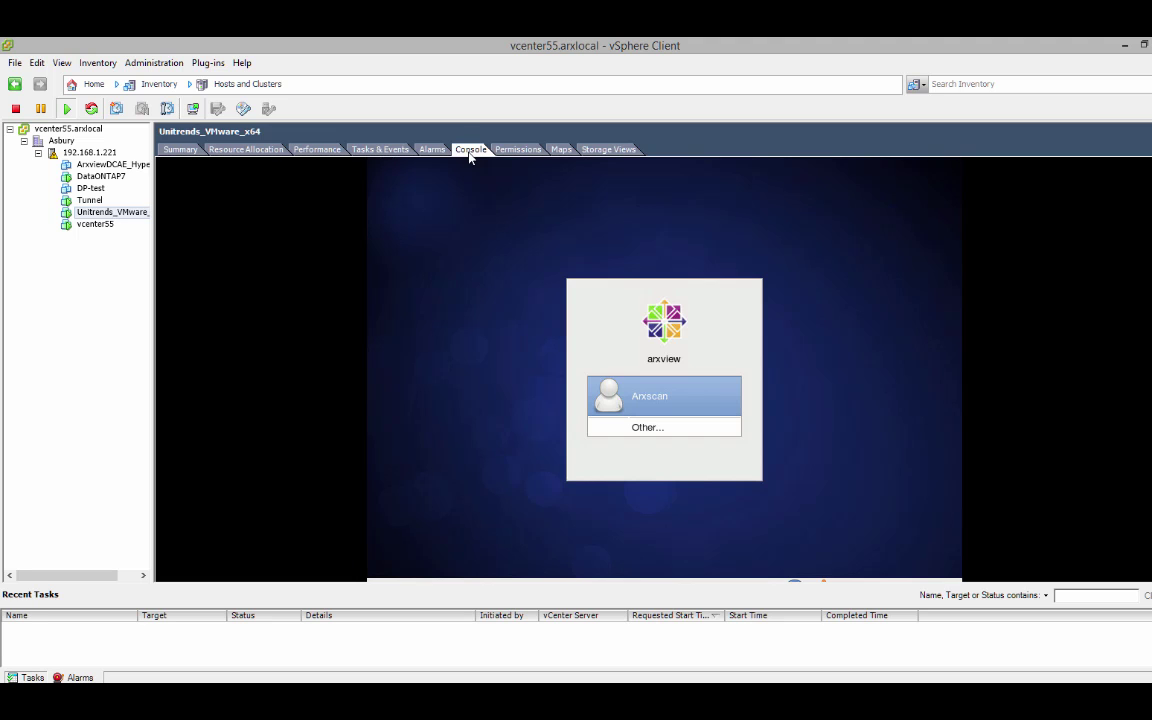
pyautogui.click(652, 400)
pyautogui.write('•••••')
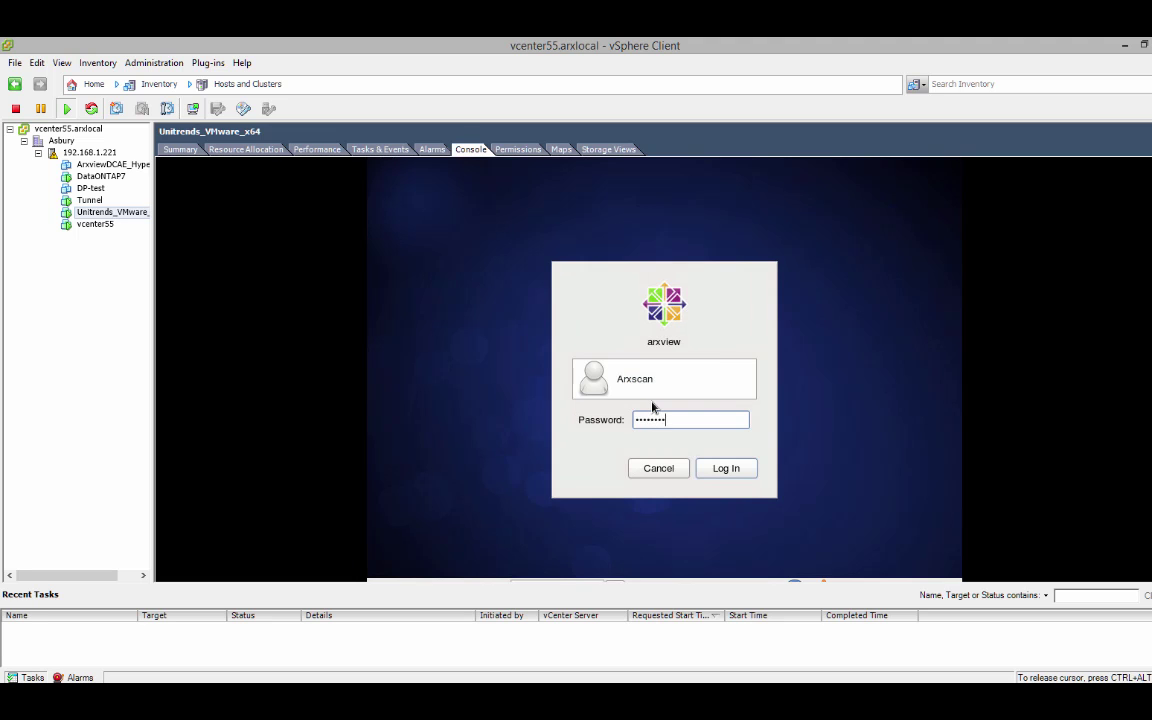
pyautogui.press('Return')
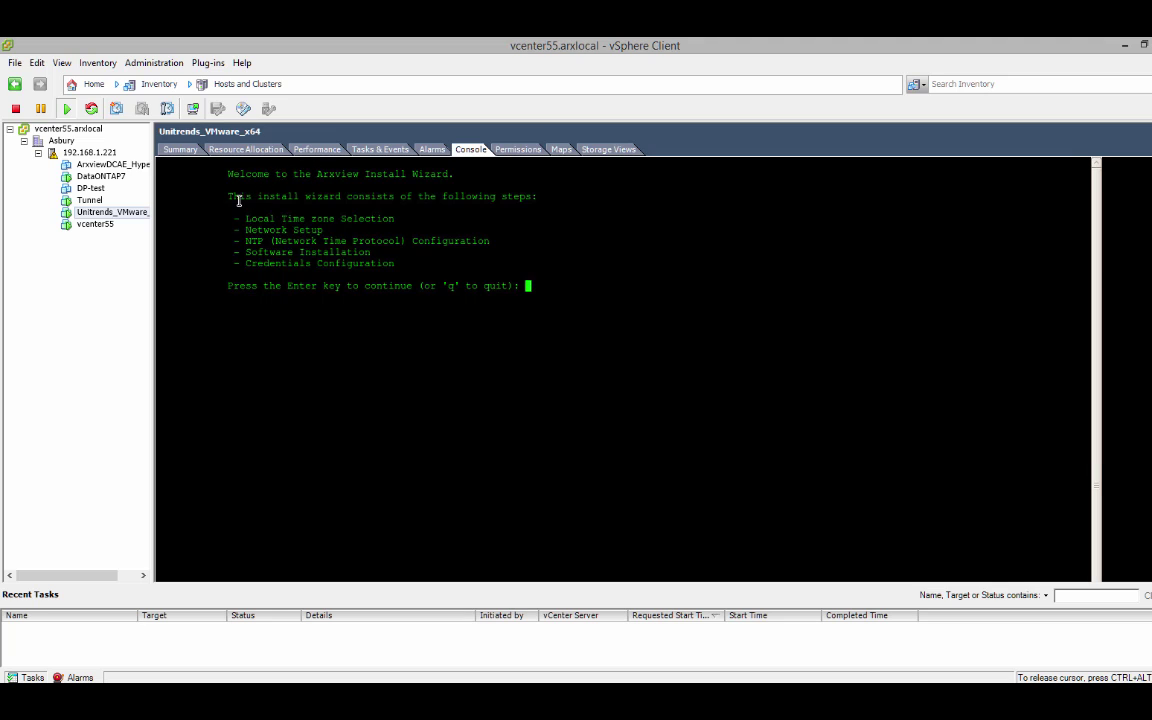
# - Review the Arxview Install Wizard's five setup steps and continue past the welcome prompt
pyautogui.moveTo(236, 216); pyautogui.dragTo(398, 227)
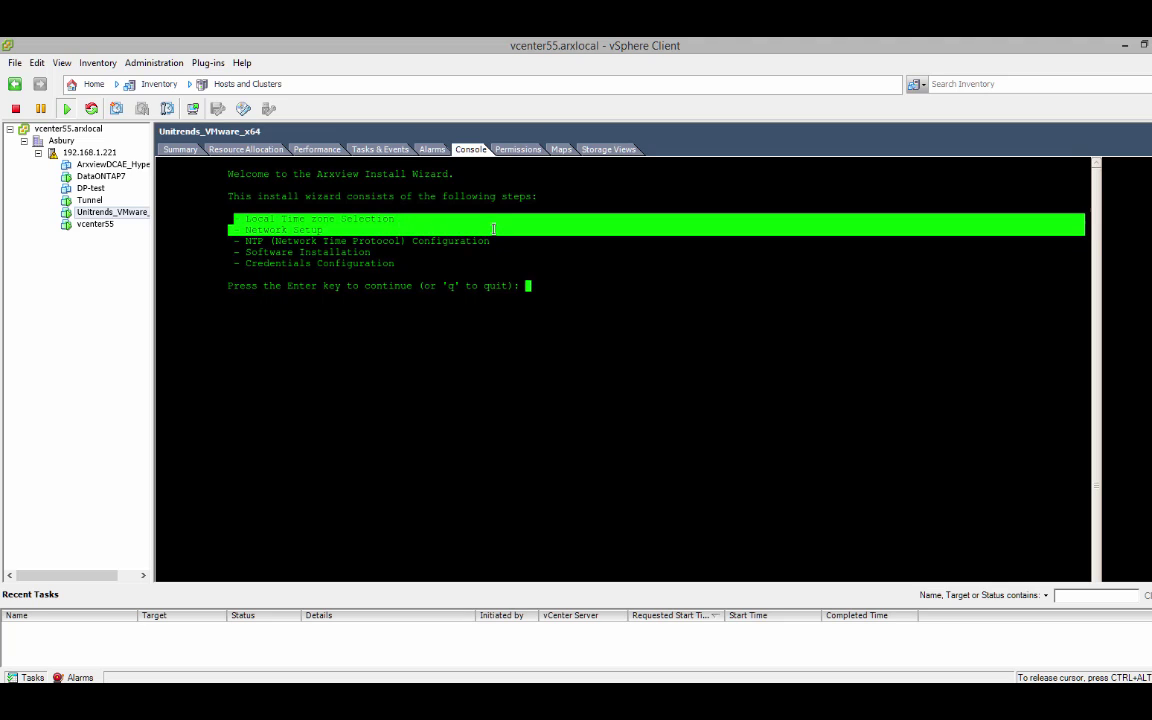
pyautogui.moveTo(495, 233); pyautogui.dragTo(494, 262)
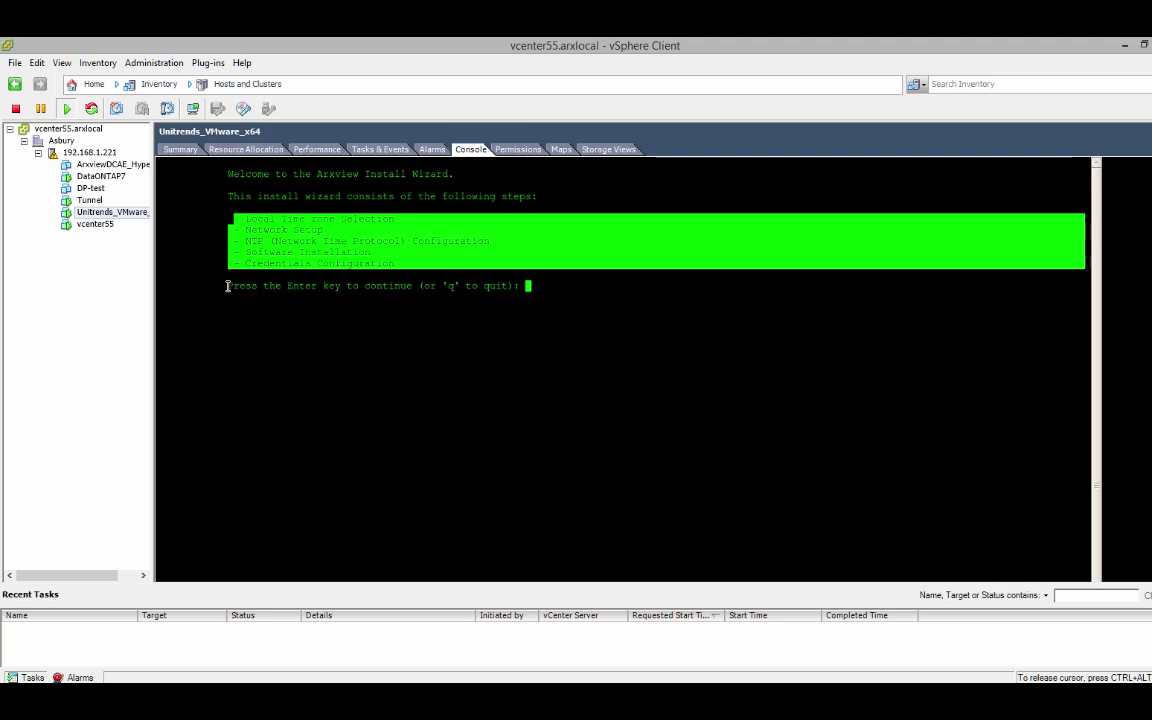
pyautogui.moveTo(229, 285); pyautogui.dragTo(412, 288)
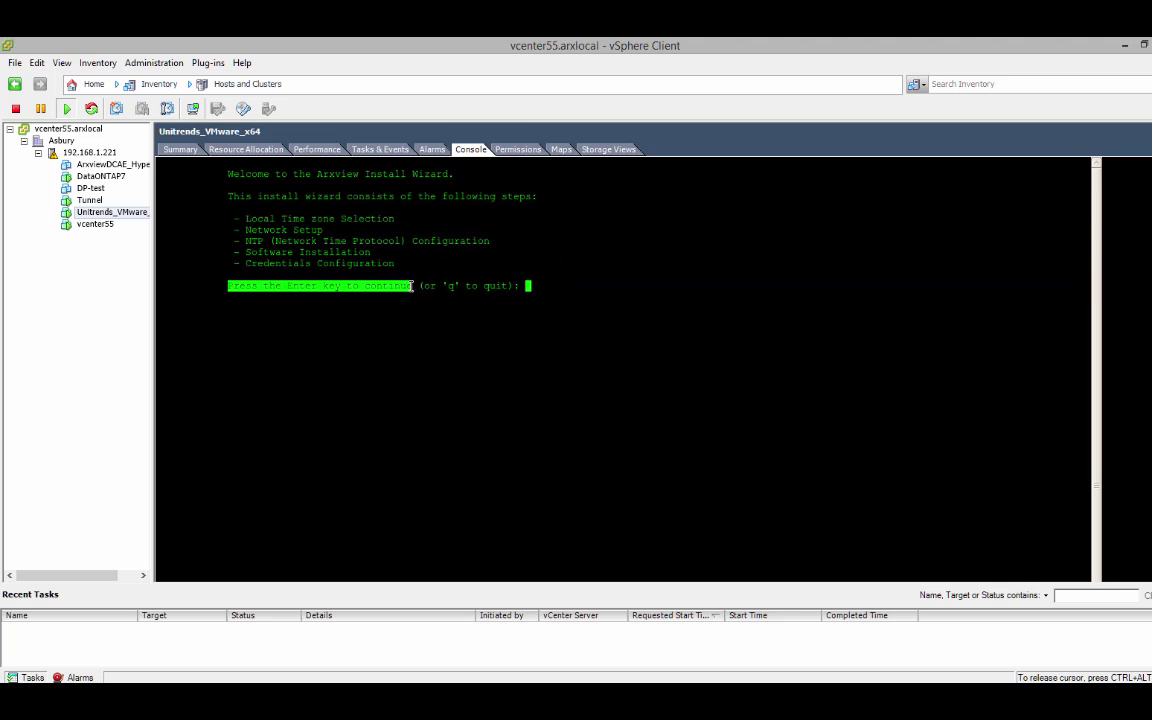
pyautogui.click(530, 293)
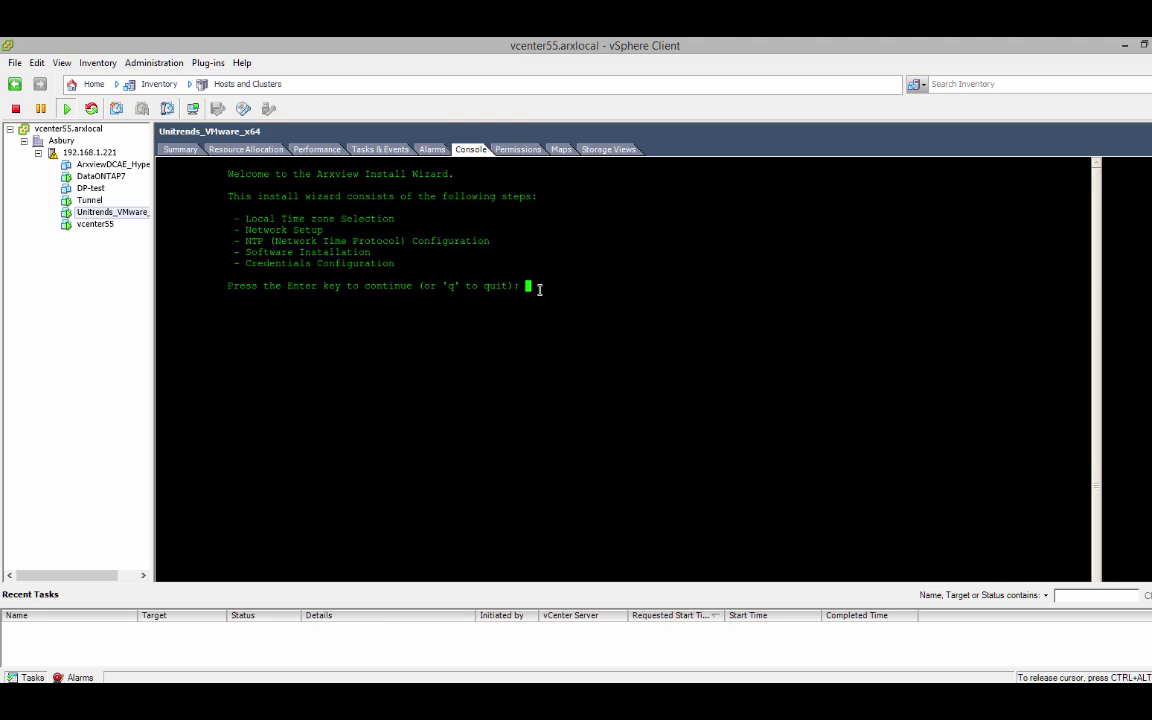
pyautogui.press('Return')
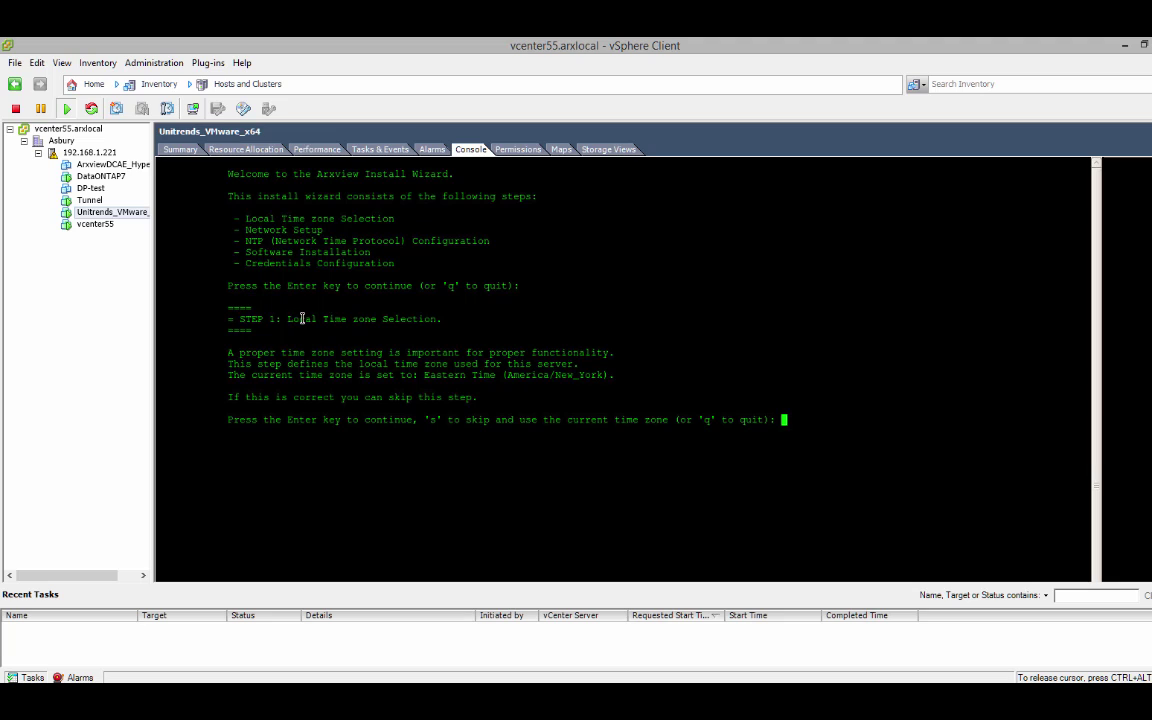
# - Choose region 2, Americas, in the time zone setup
pyautogui.moveTo(290, 320); pyautogui.dragTo(455, 315)
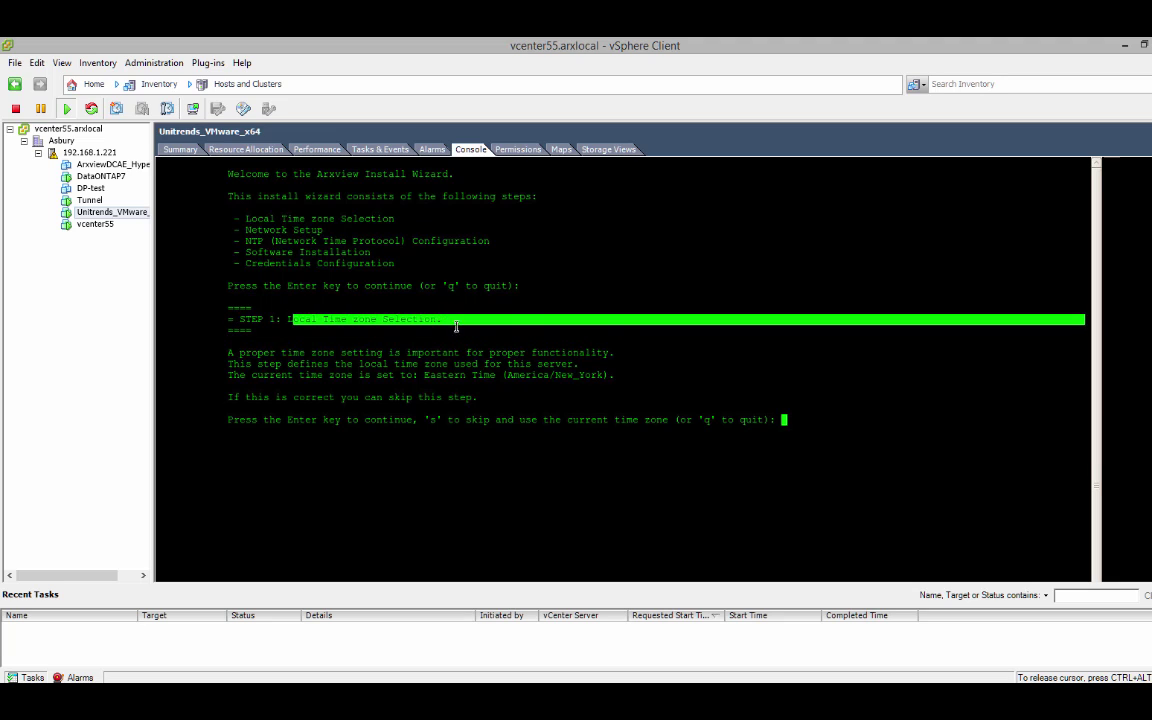
pyautogui.click(343, 334)
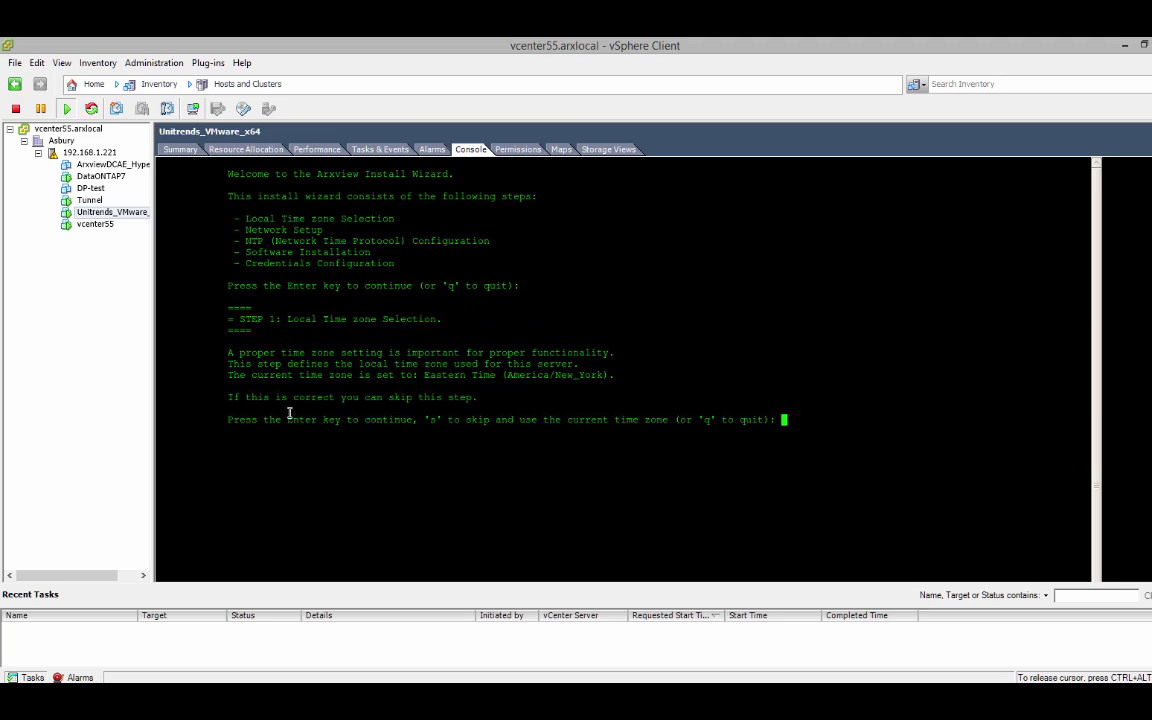
pyautogui.moveTo(231, 419); pyautogui.dragTo(422, 425)
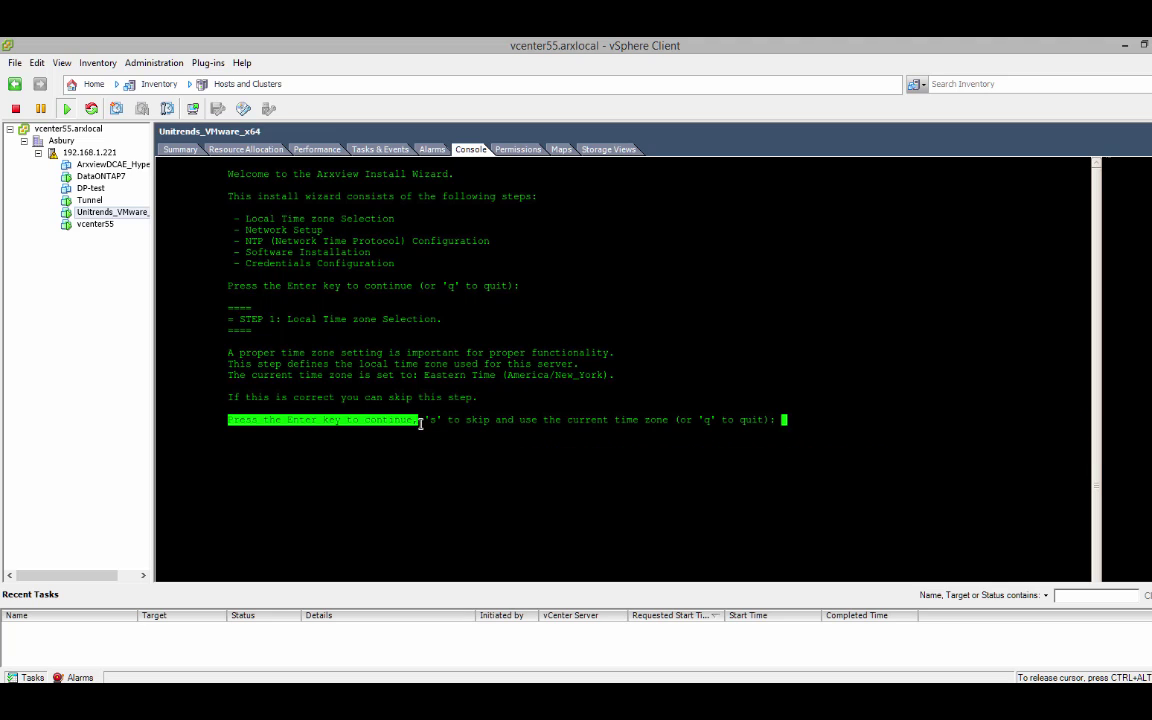
pyautogui.click(803, 420)
pyautogui.press('Return')
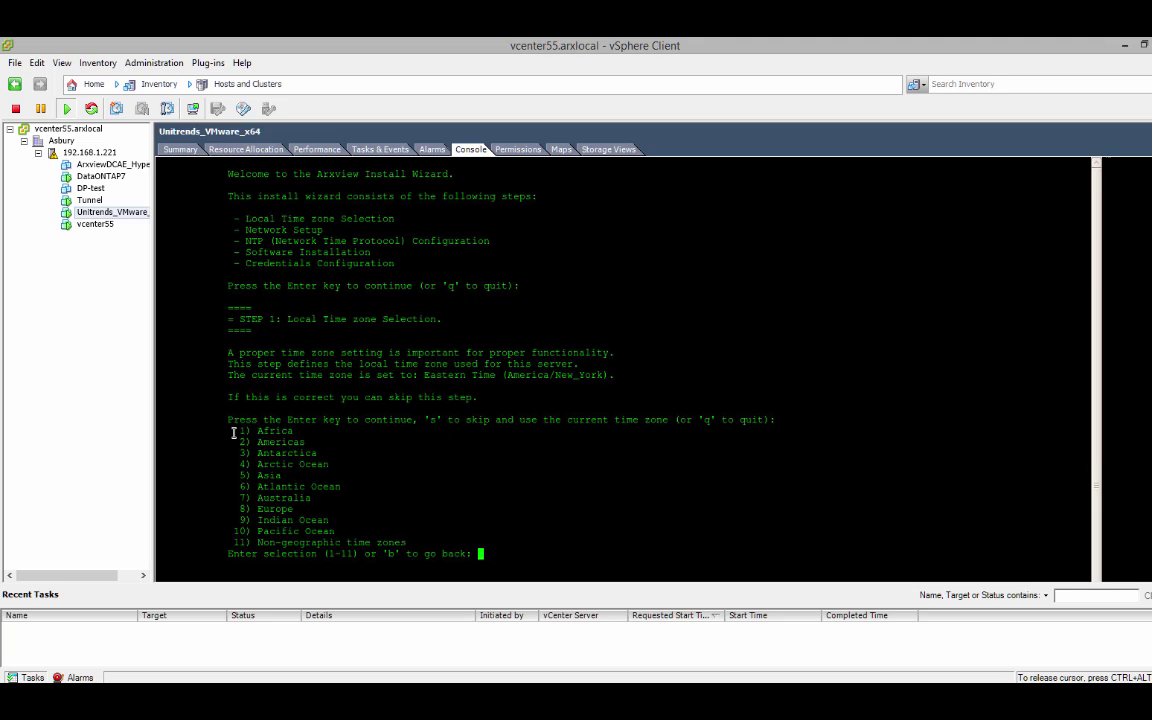
pyautogui.moveTo(240, 435); pyautogui.dragTo(420, 541)
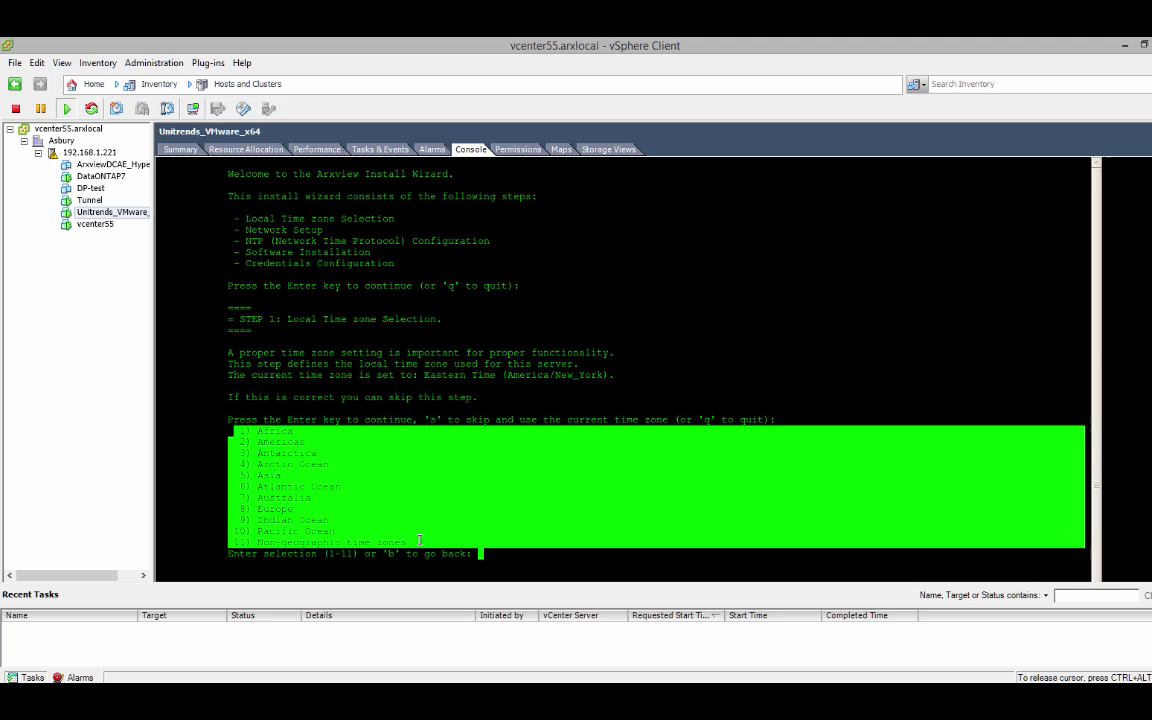
pyautogui.click(418, 535)
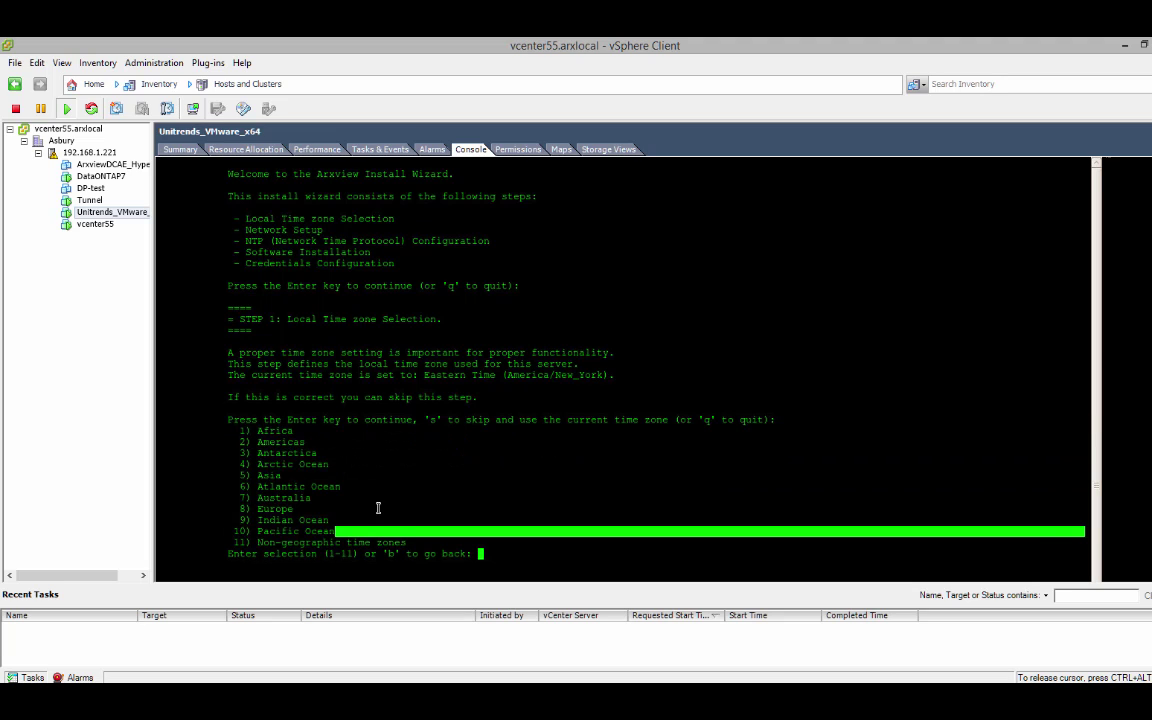
pyautogui.doubleClick(285, 442)
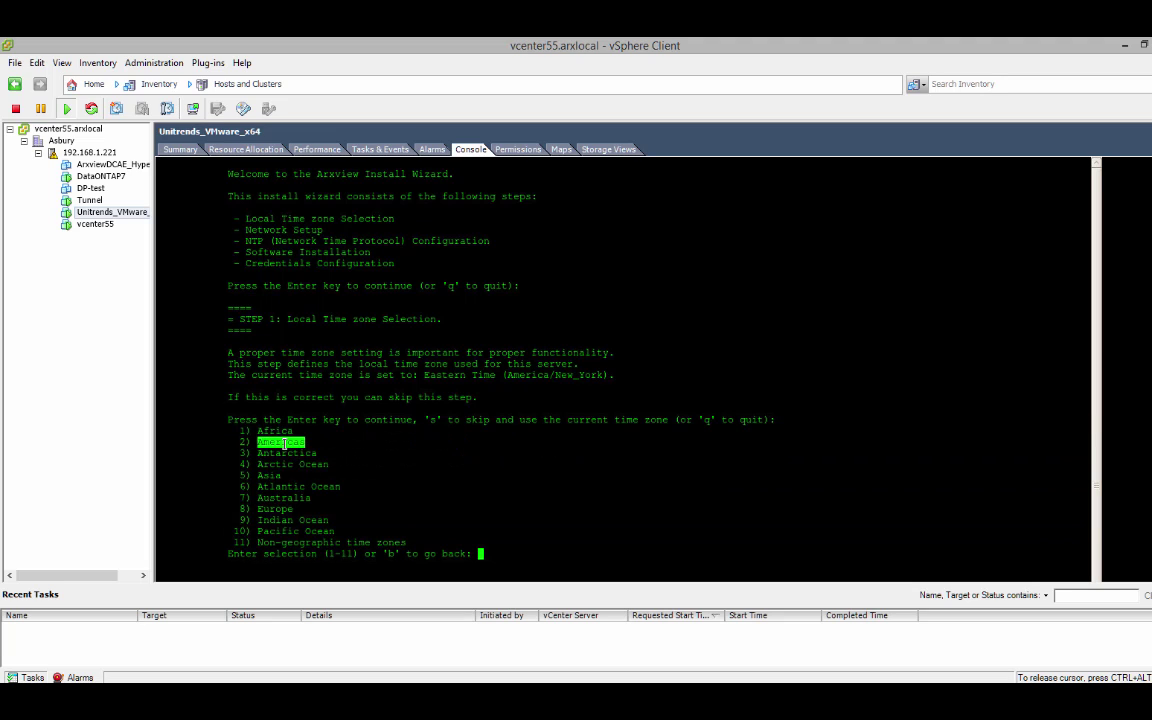
pyautogui.click(245, 441)
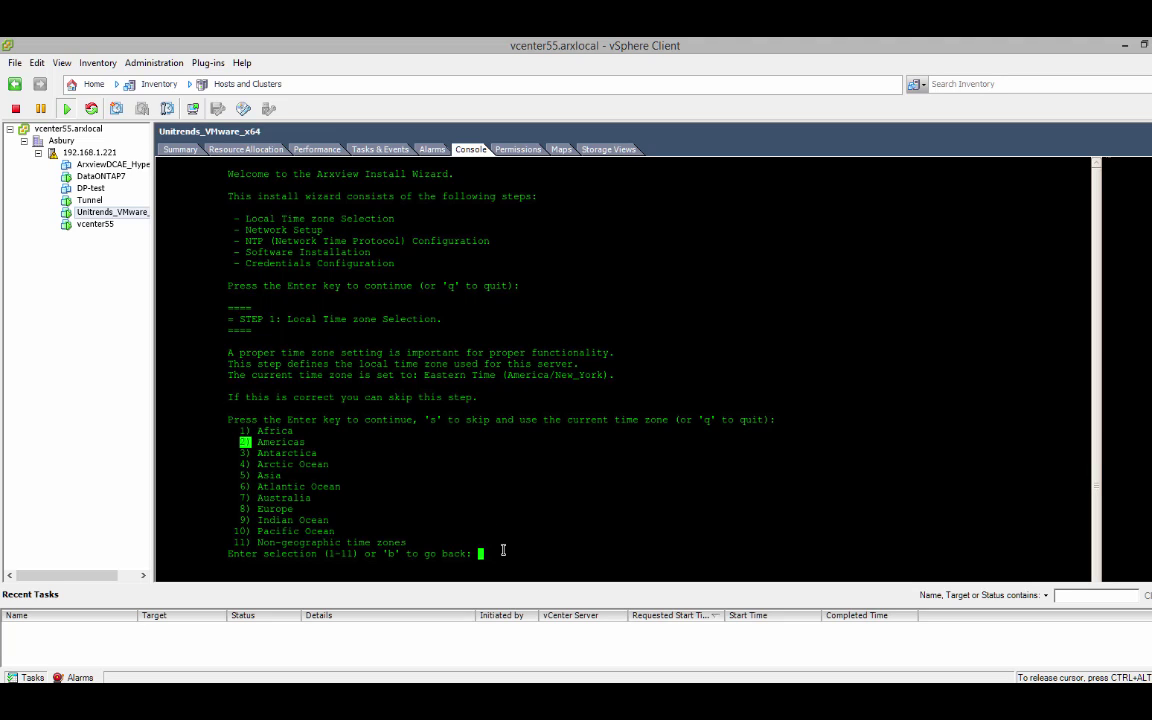
pyautogui.write('2')
pyautogui.press('Return')
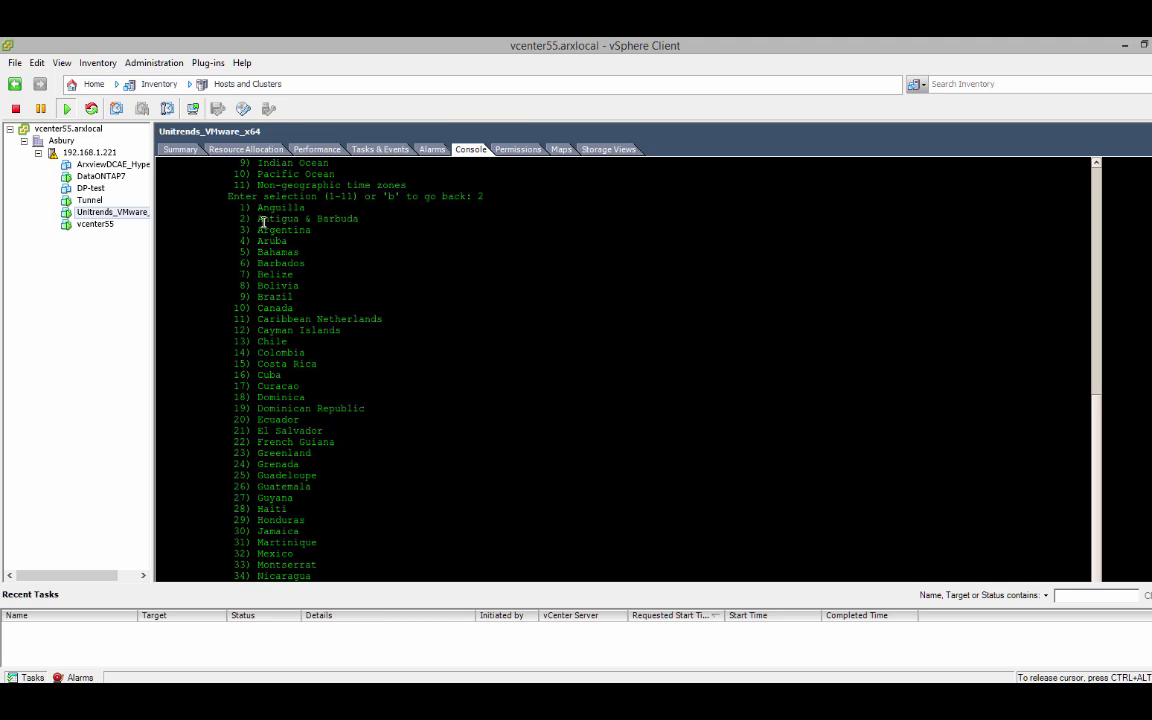
# - Find United States in the country list and select it with option 49
pyautogui.moveTo(261, 214); pyautogui.dragTo(290, 510)
pyautogui.moveTo(365, 498); pyautogui.dragTo(876, 503)
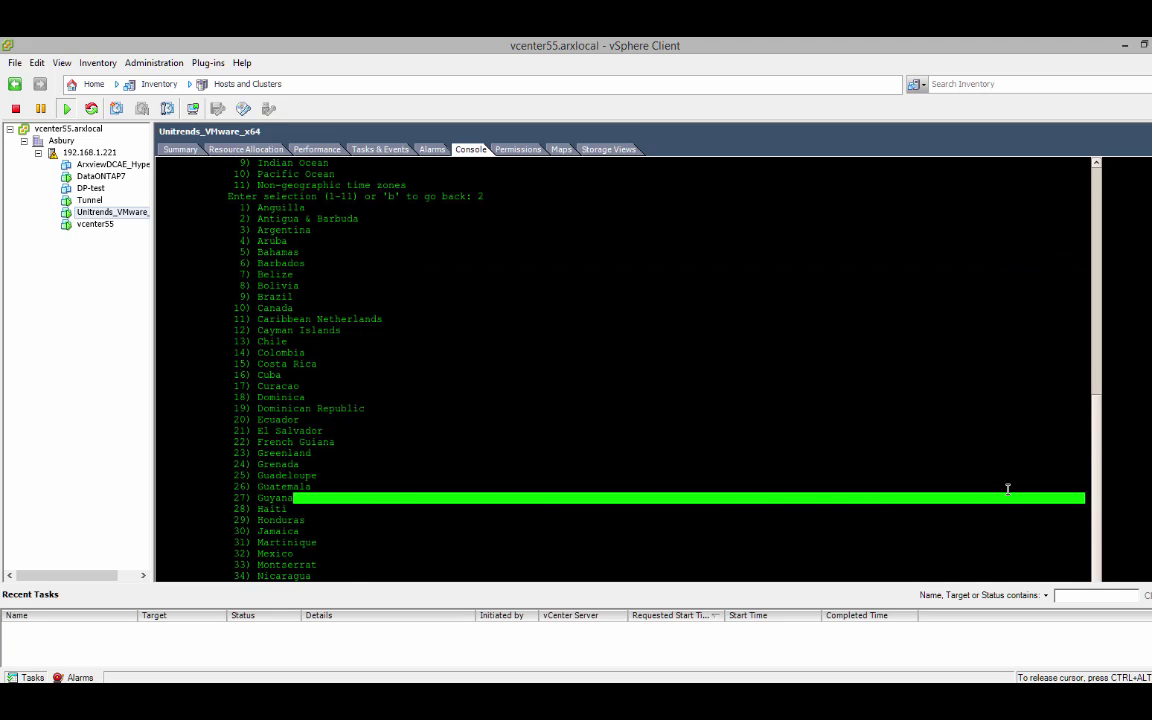
pyautogui.scroll(5, 1098, 446)
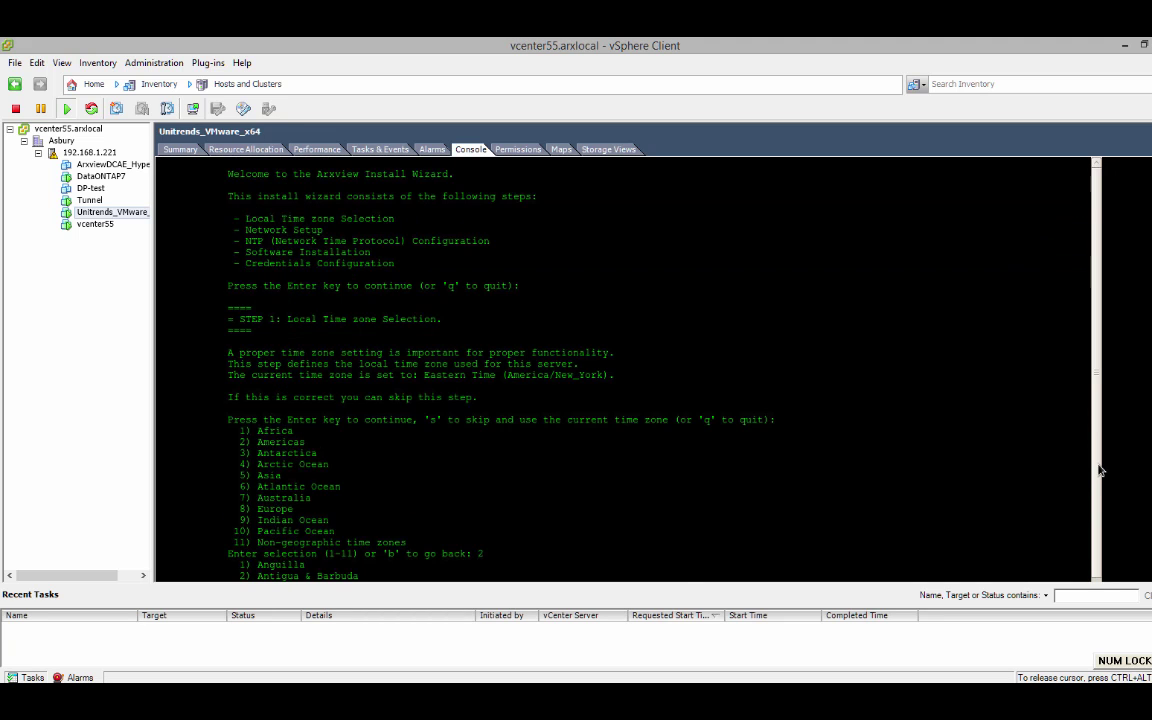
pyautogui.scroll(-7, 1098, 446)
pyautogui.scroll(7, 1121, 479)
pyautogui.scroll(-17, 1121, 479)
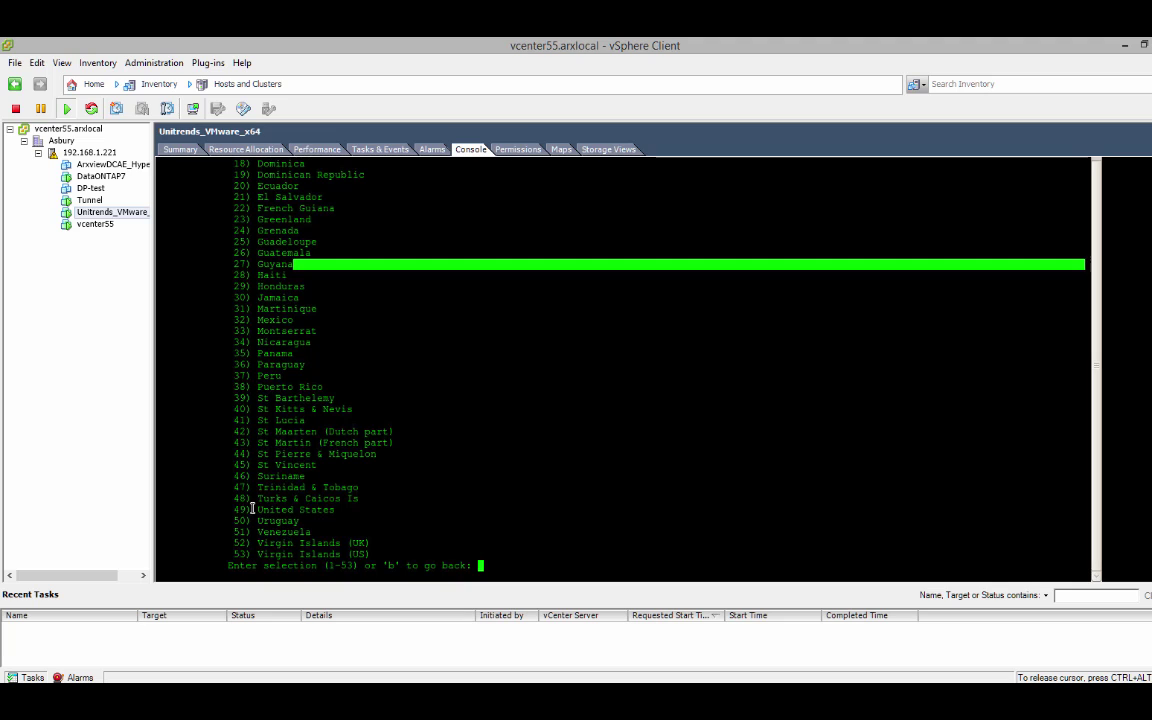
pyautogui.moveTo(252, 510); pyautogui.dragTo(341, 511)
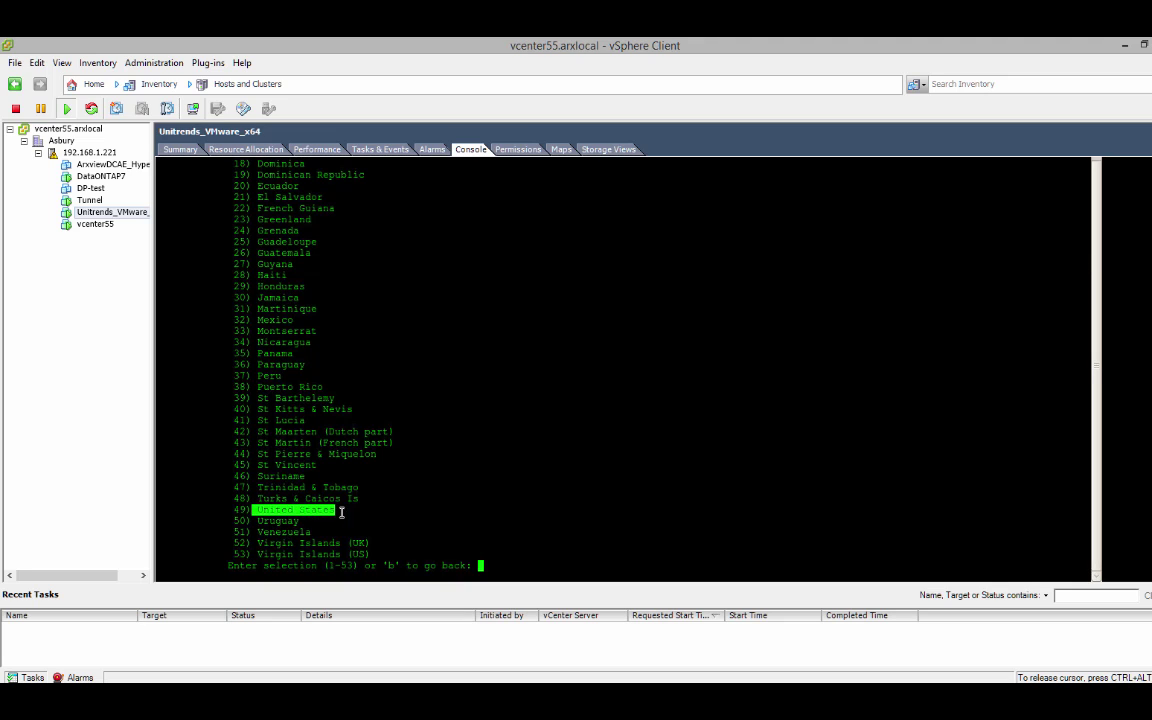
pyautogui.click(520, 571)
pyautogui.write('49')
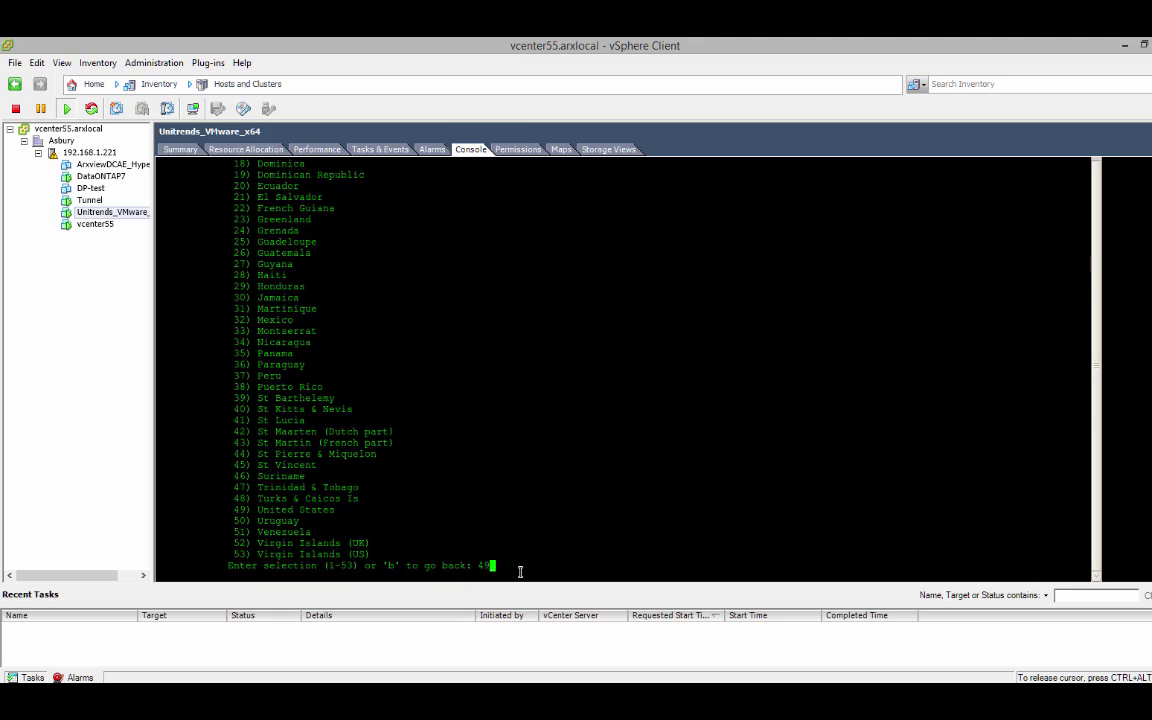
pyautogui.press('Return')
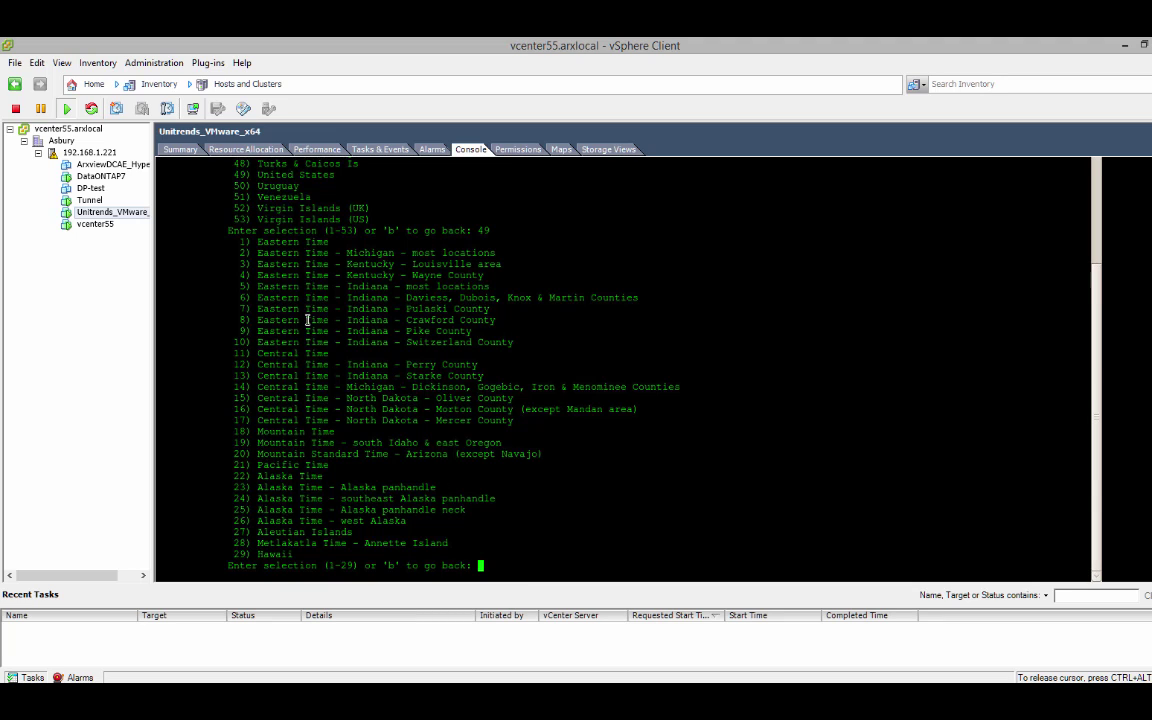
# - Select Eastern Time (option 1) and confirm it with y
pyautogui.moveTo(258, 242); pyautogui.dragTo(328, 241)
pyautogui.click(557, 560)
pyautogui.write('1')
pyautogui.press('Return')
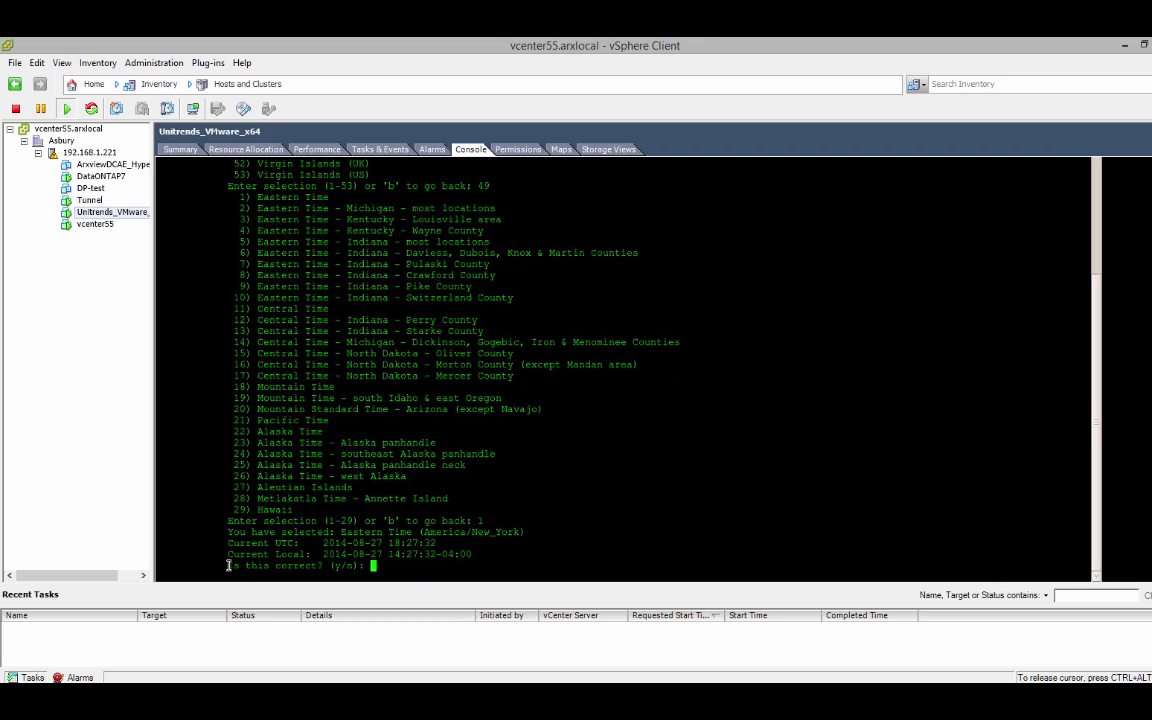
pyautogui.moveTo(228, 566); pyautogui.dragTo(372, 566)
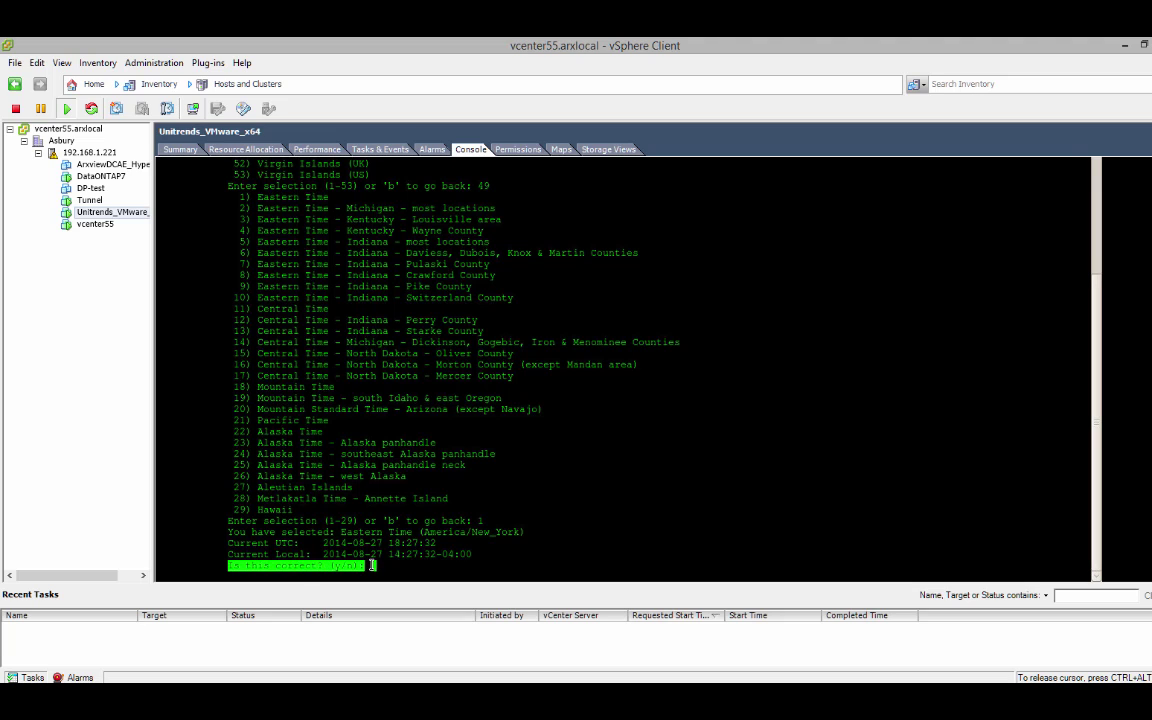
pyautogui.click(388, 566)
pyautogui.write('y')
pyautogui.press('Return')
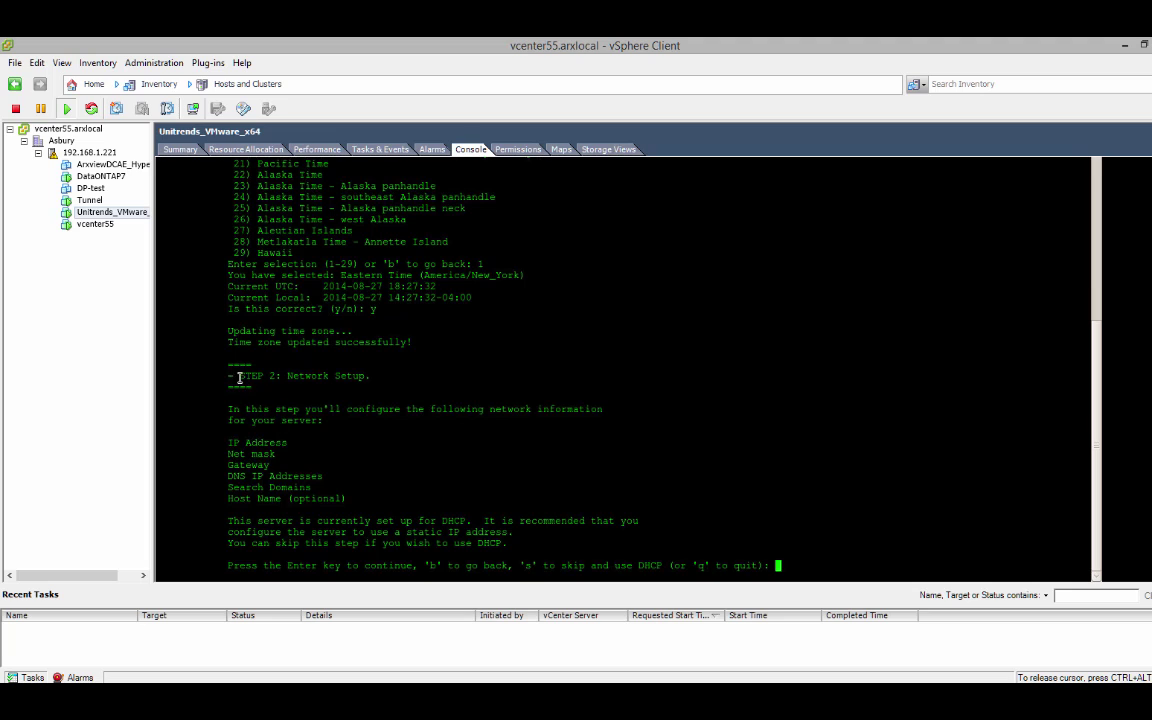
# - Switch from DHCP to a static server IP address of 192.168.1.118
pyautogui.moveTo(233, 375); pyautogui.dragTo(369, 375)
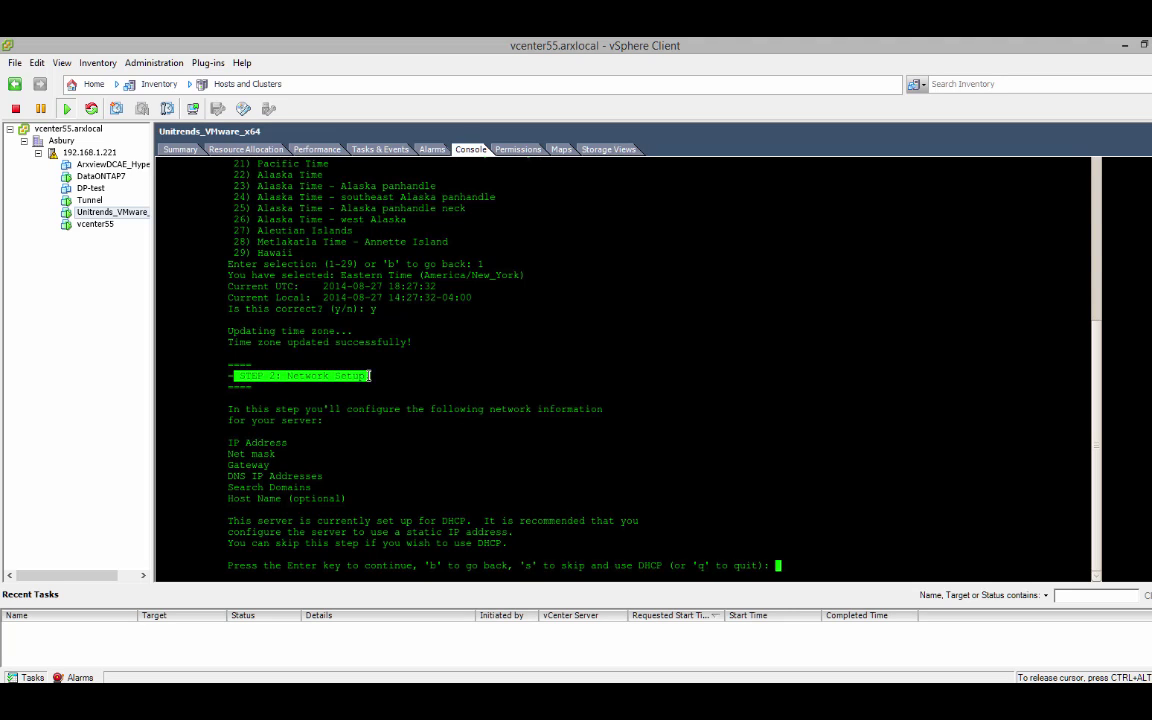
pyautogui.moveTo(229, 441); pyautogui.dragTo(358, 494)
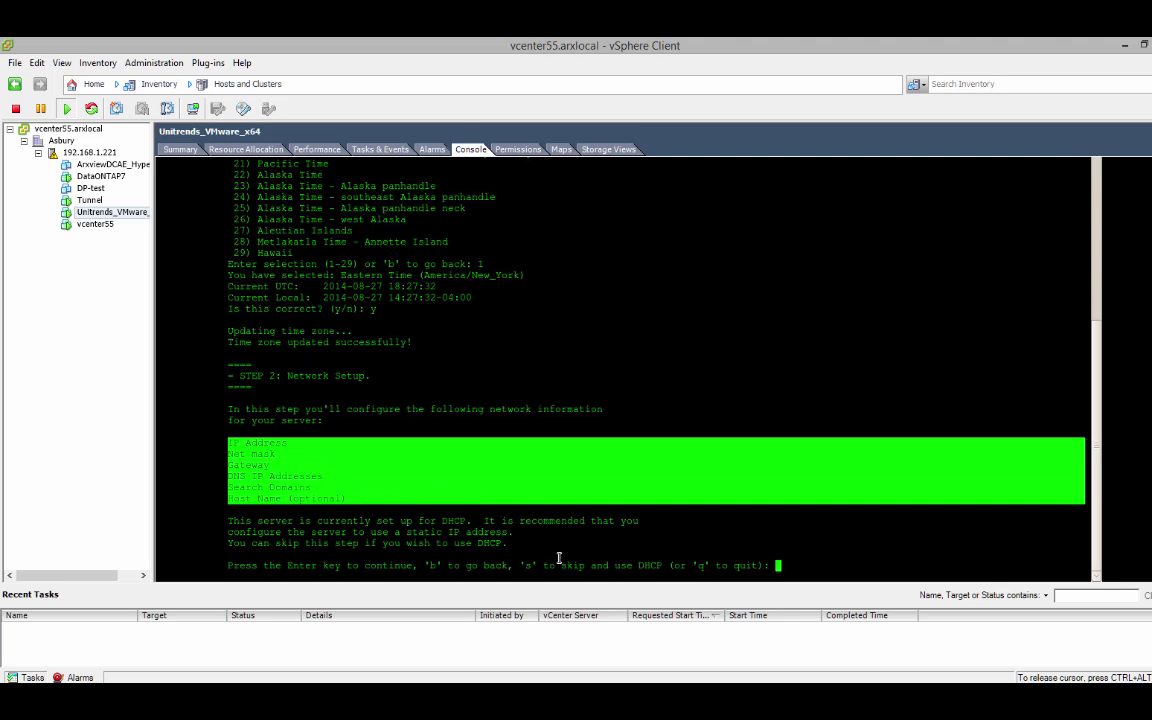
pyautogui.click(367, 552)
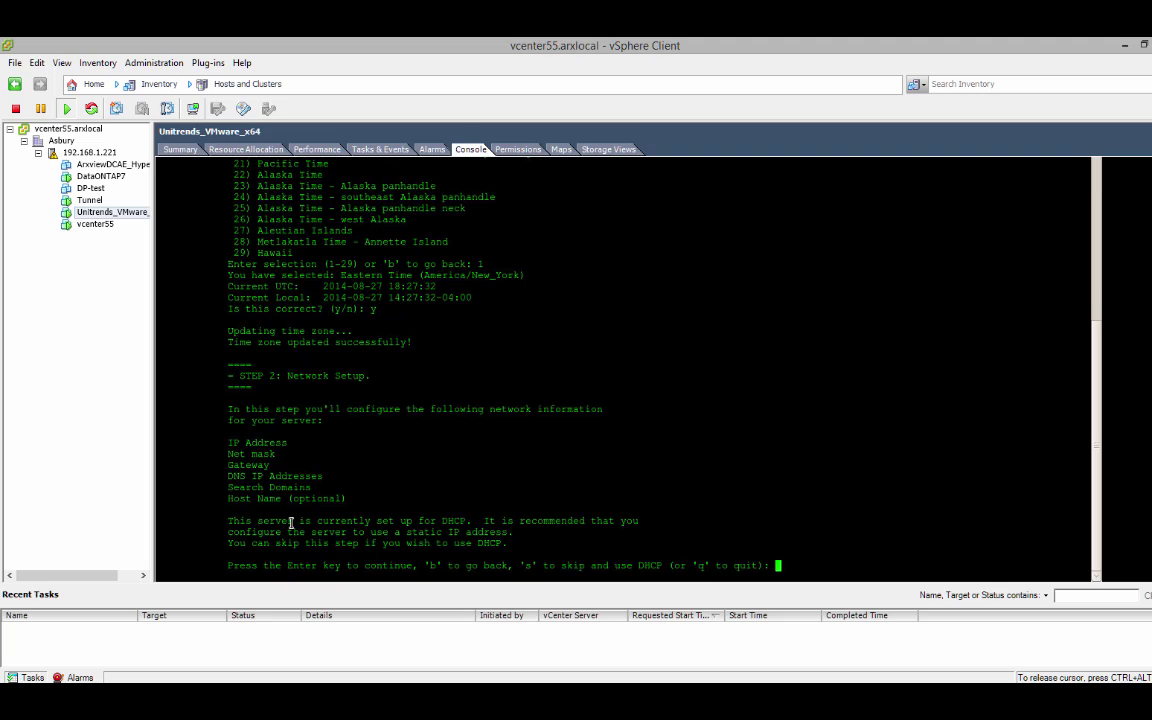
pyautogui.moveTo(230, 520); pyautogui.dragTo(520, 533)
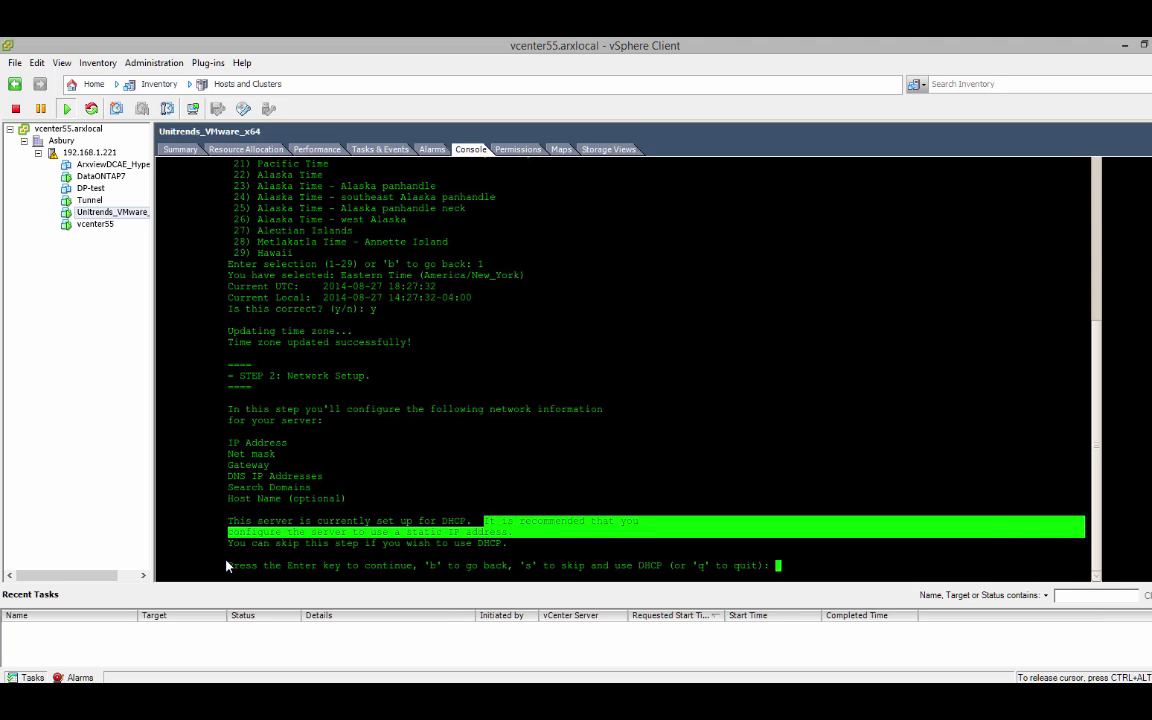
pyautogui.moveTo(228, 566); pyautogui.dragTo(411, 566)
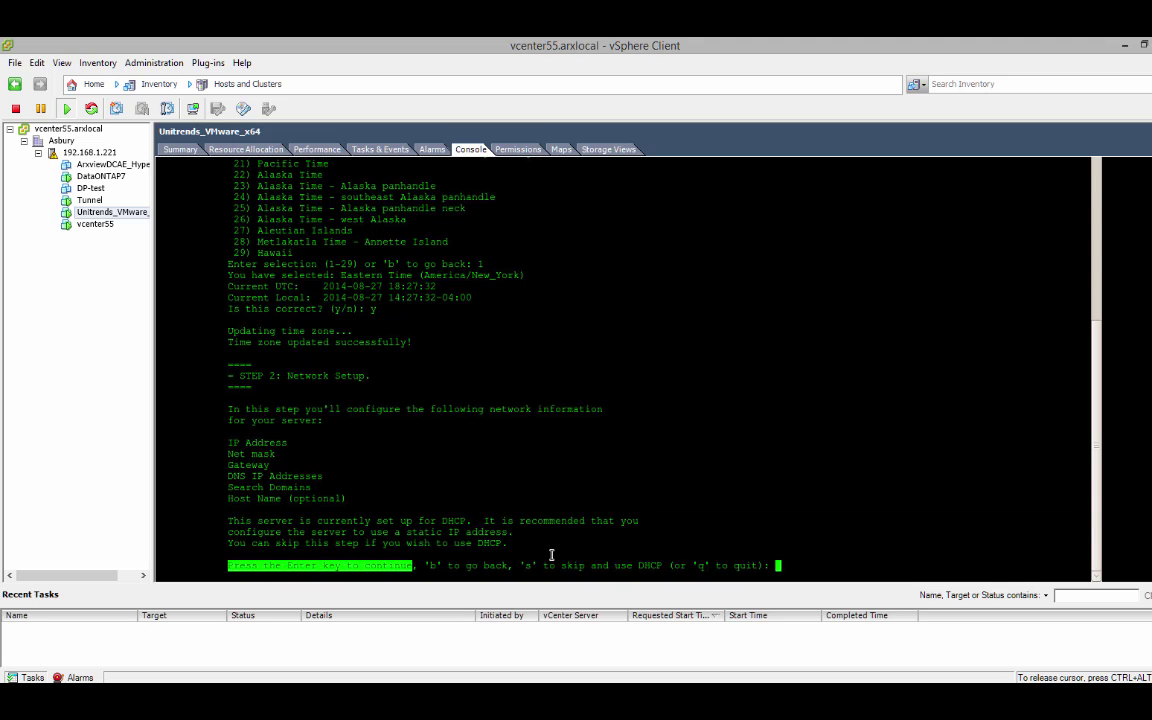
pyautogui.click(786, 565)
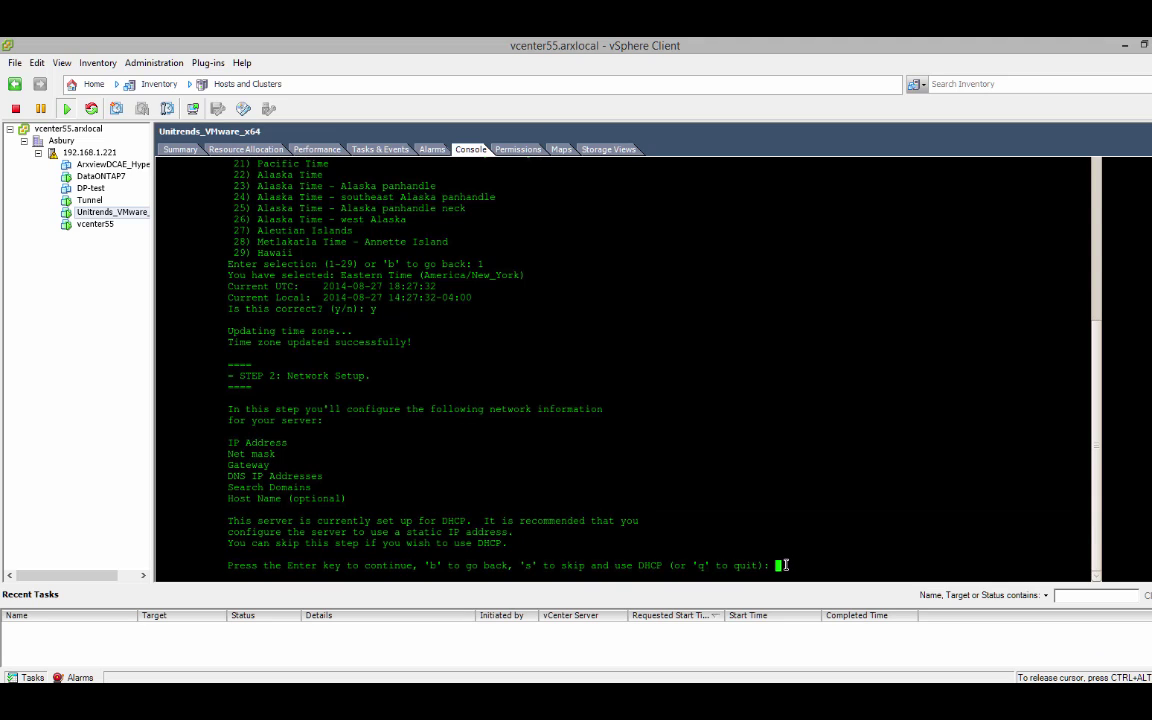
pyautogui.press('Return')
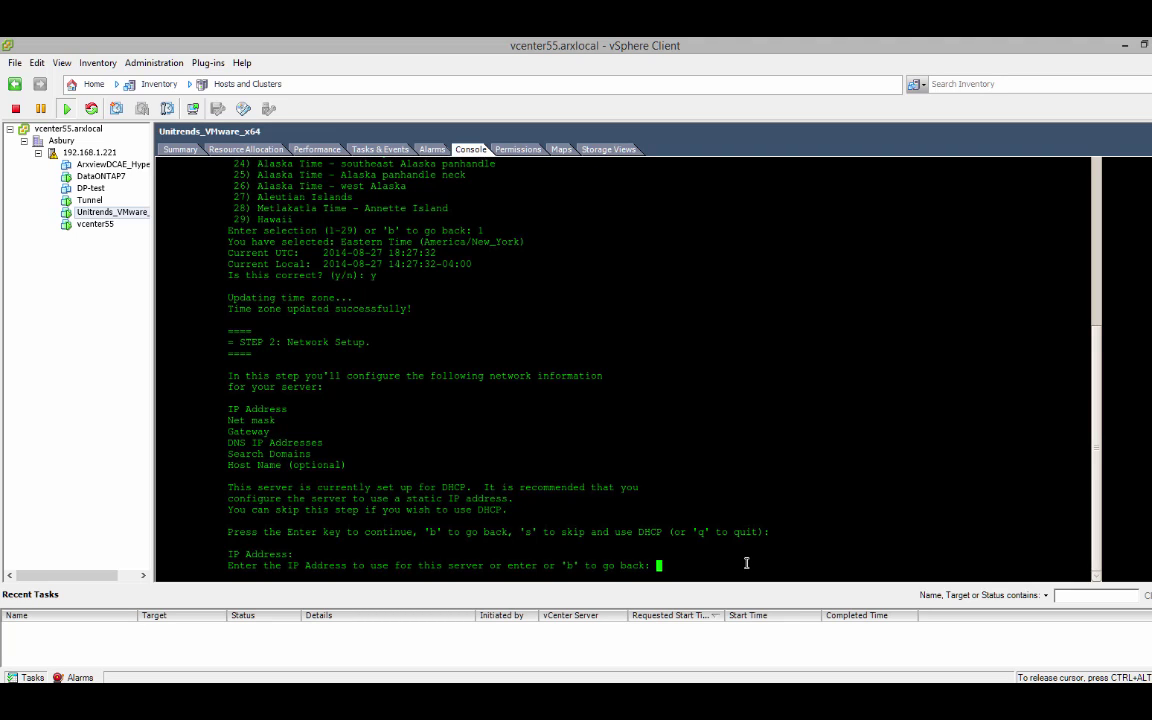
pyautogui.write('192.168.1.118')
pyautogui.press('Return')
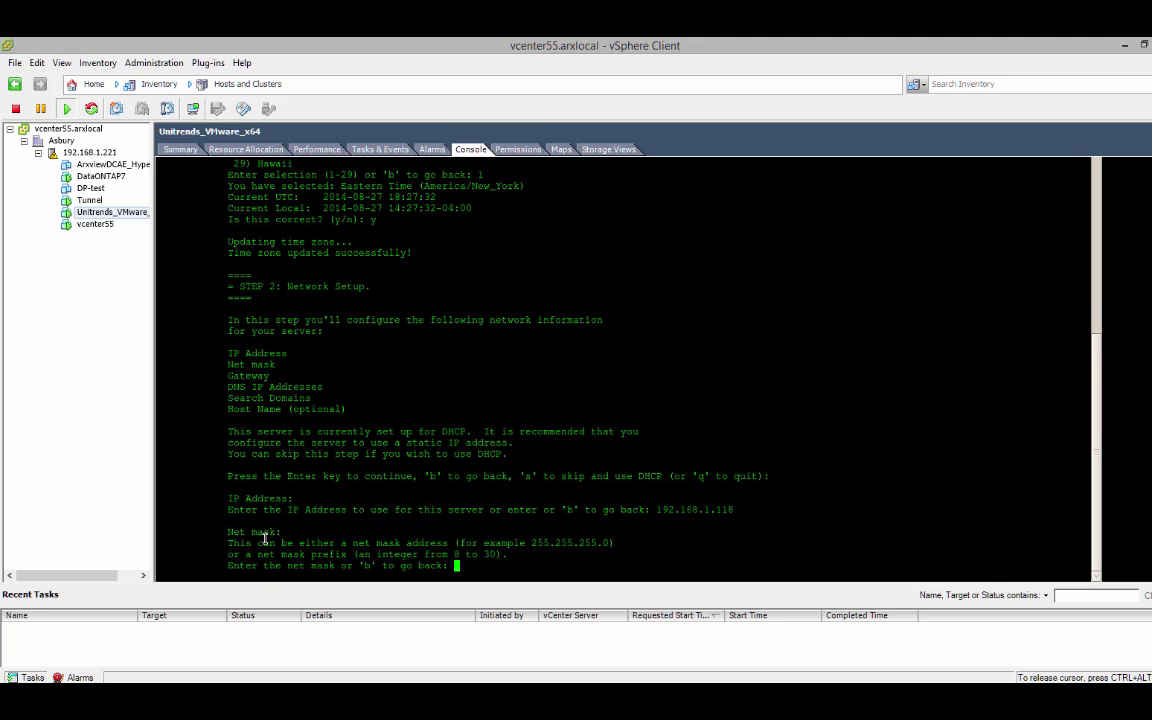
# - Set the net mask to 255.255.255.0 and the gateway to 192.168.1.1
pyautogui.moveTo(231, 535); pyautogui.dragTo(340, 543)
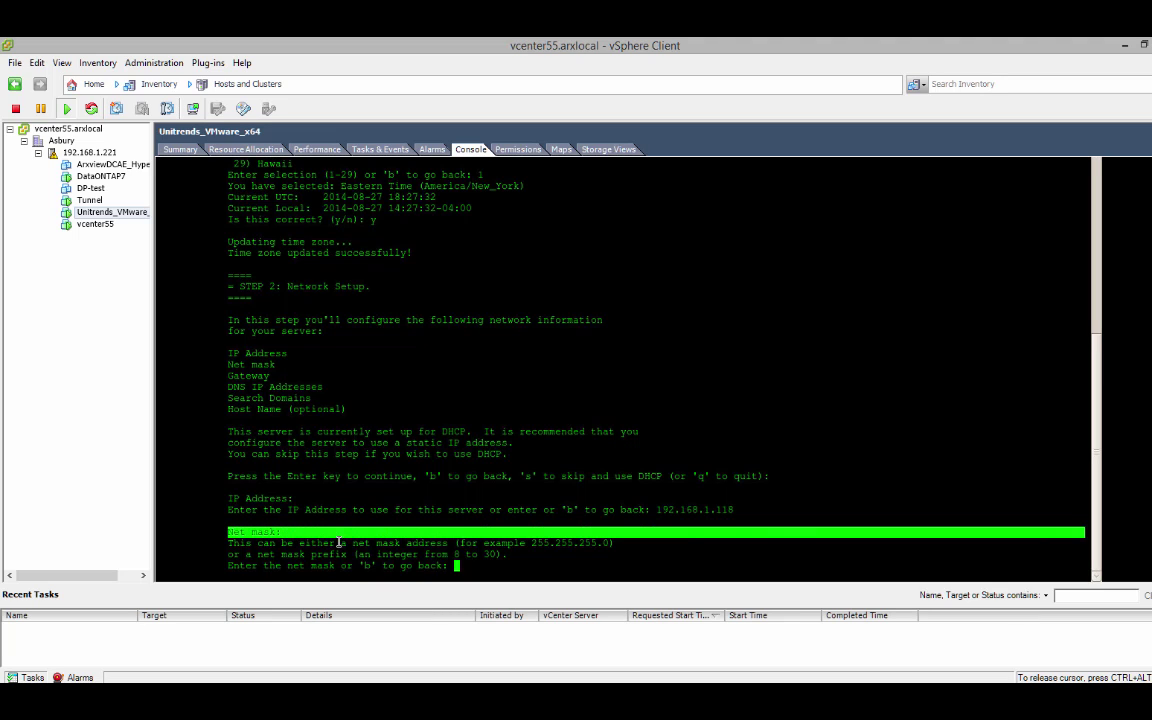
pyautogui.click(476, 573)
pyautogui.write('255')
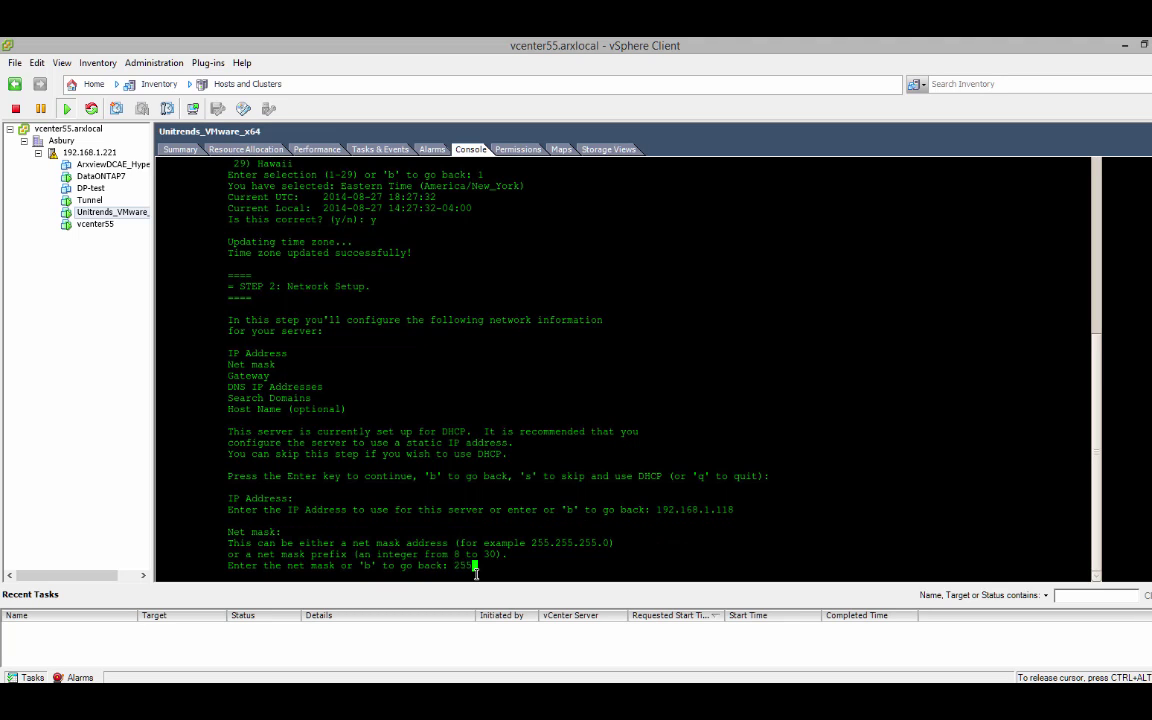
pyautogui.write('.255.255.0')
pyautogui.press('Return')
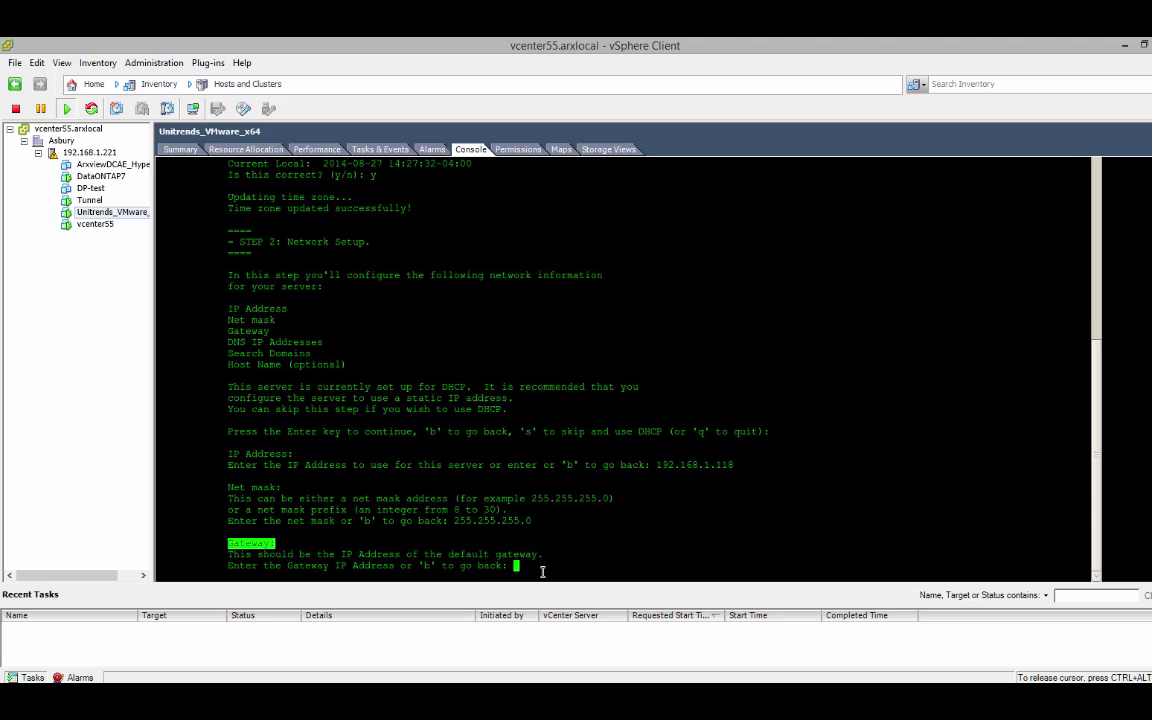
pyautogui.write('192')
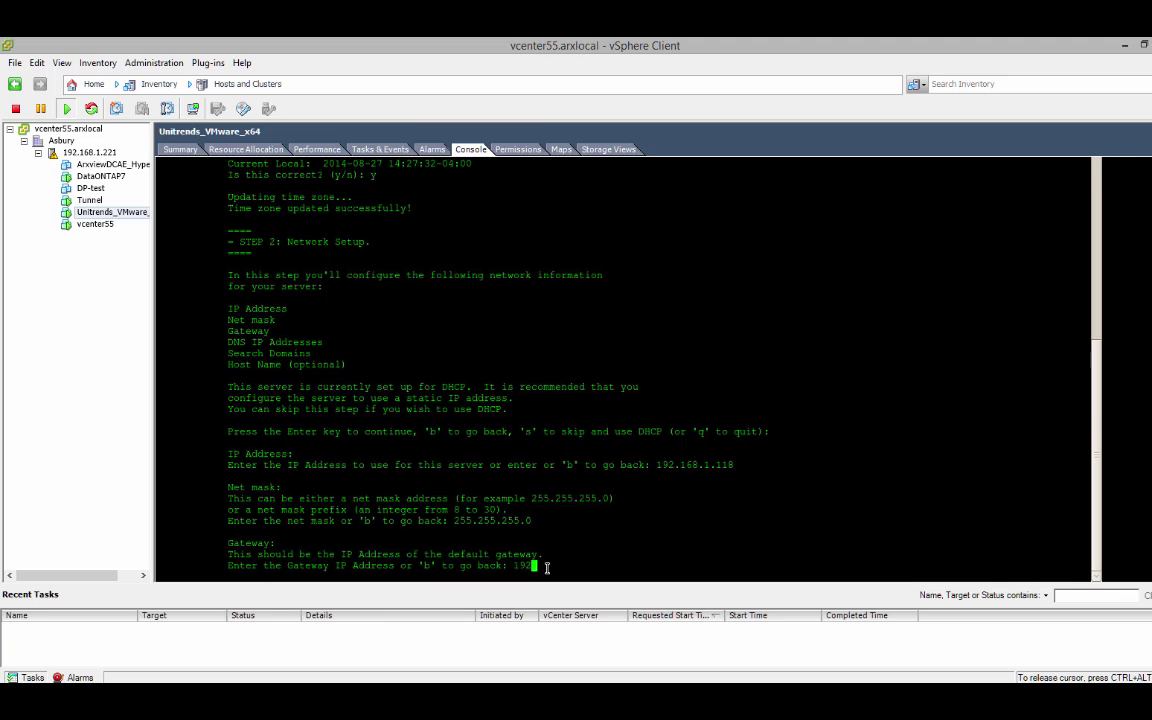
pyautogui.write('.168.1.1')
pyautogui.press('Return')
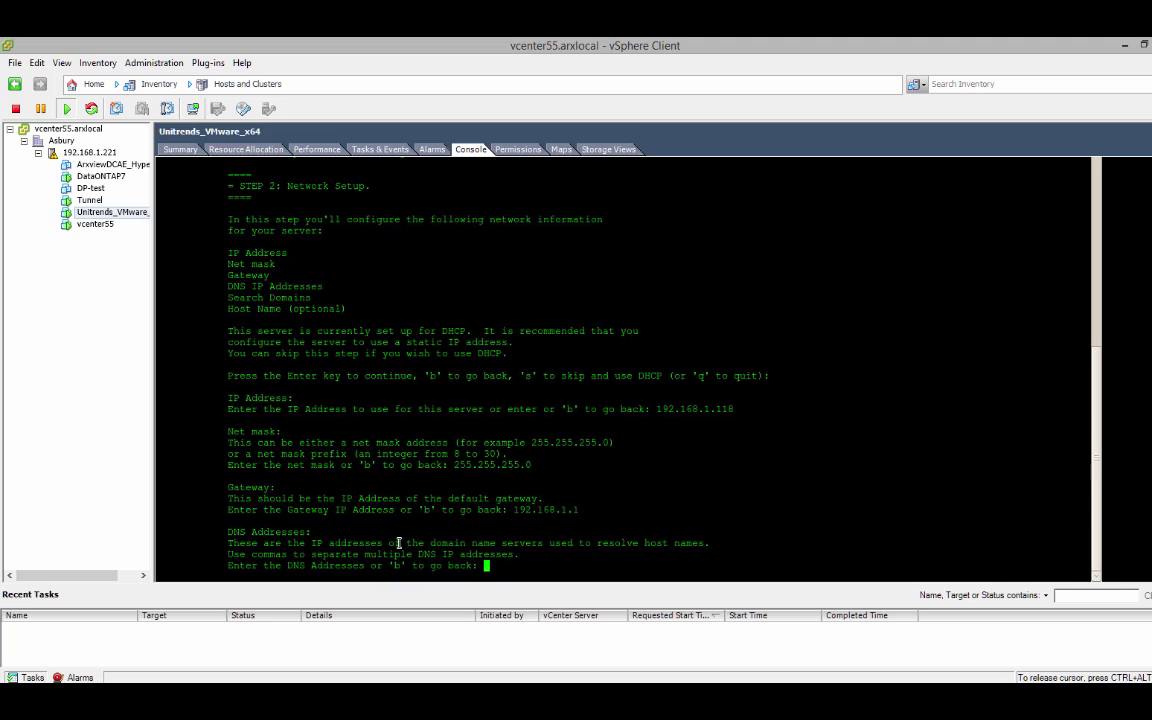
# - Enter DNS servers 8.8.8.8 and 75.75.75.75 and search domains localdomain,corp-arxscan.com
pyautogui.moveTo(233, 531); pyautogui.dragTo(312, 532)
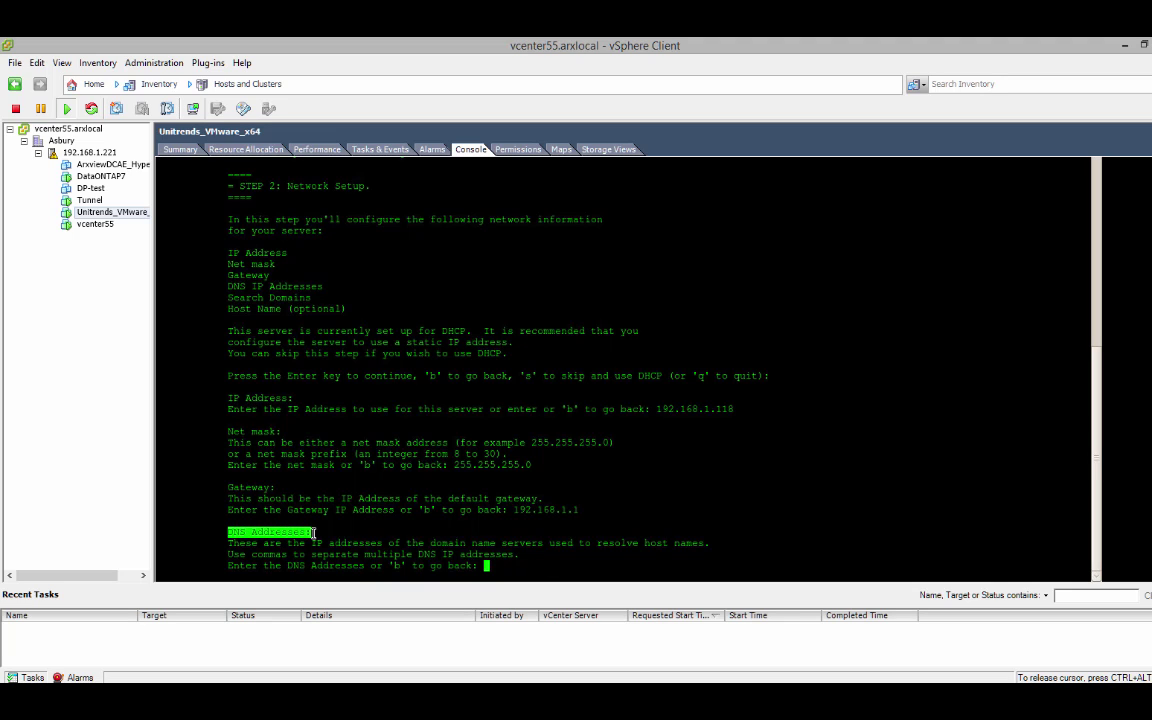
pyautogui.click(501, 565)
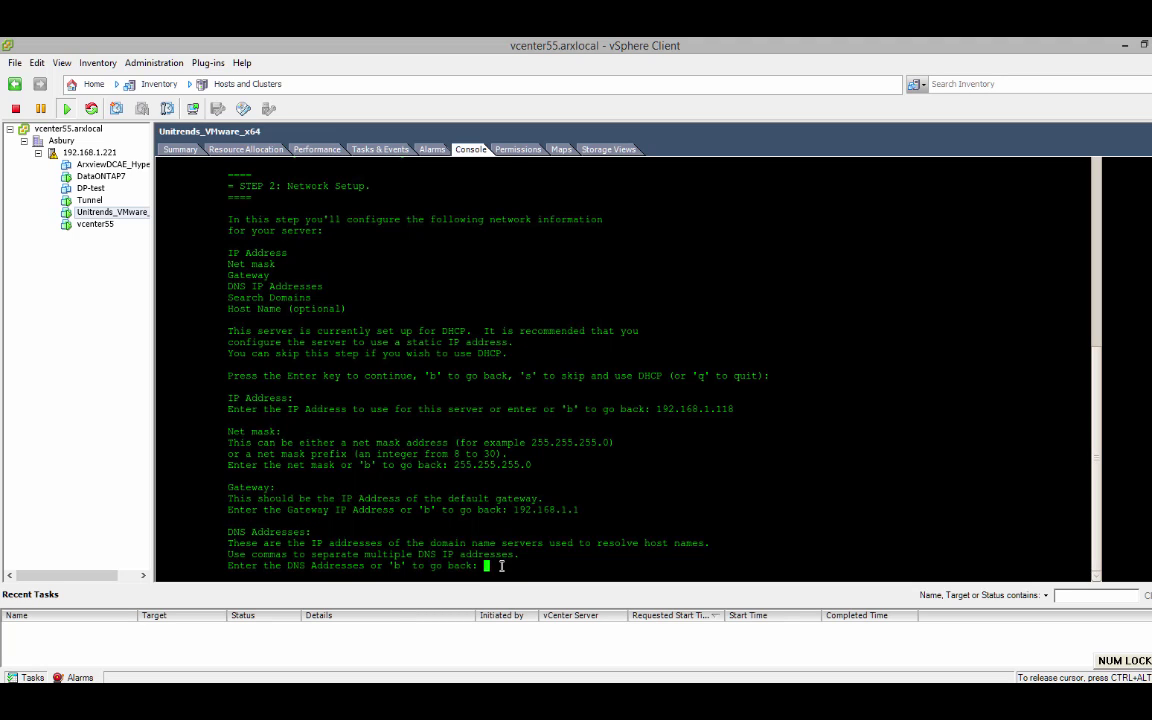
pyautogui.write('8.8.8.8,')
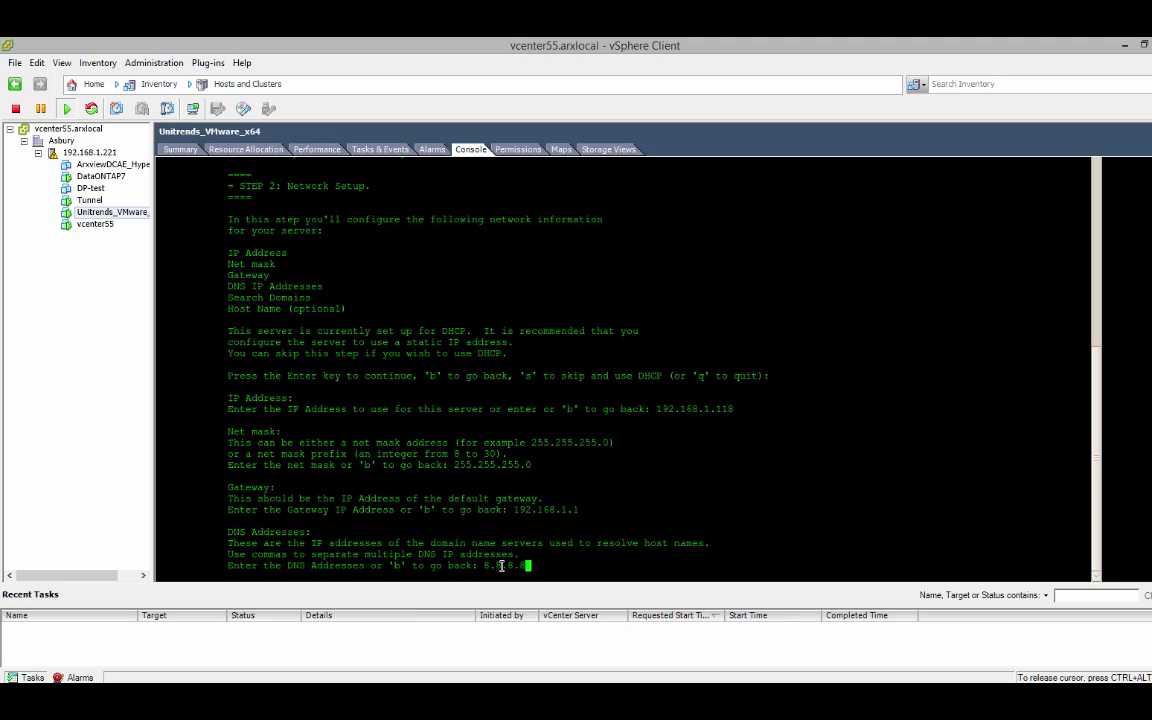
pyautogui.write('75.75.75.75')
pyautogui.press('Return')
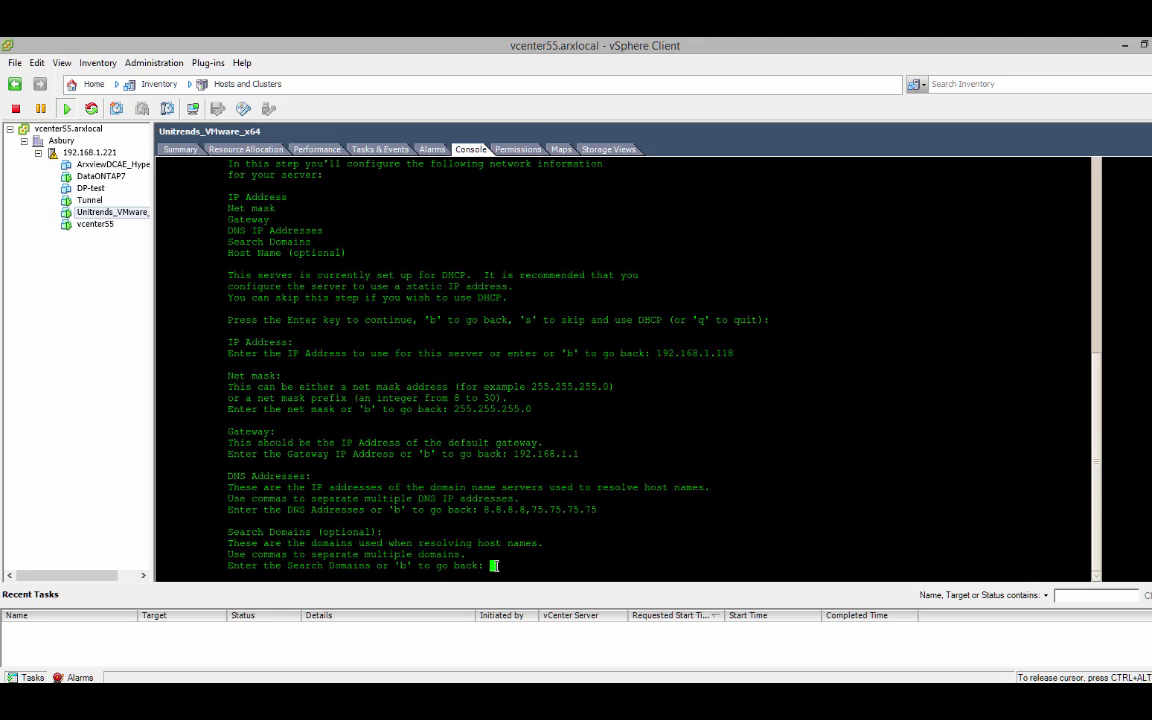
pyautogui.write('localdomain,corp-arxscan.com')
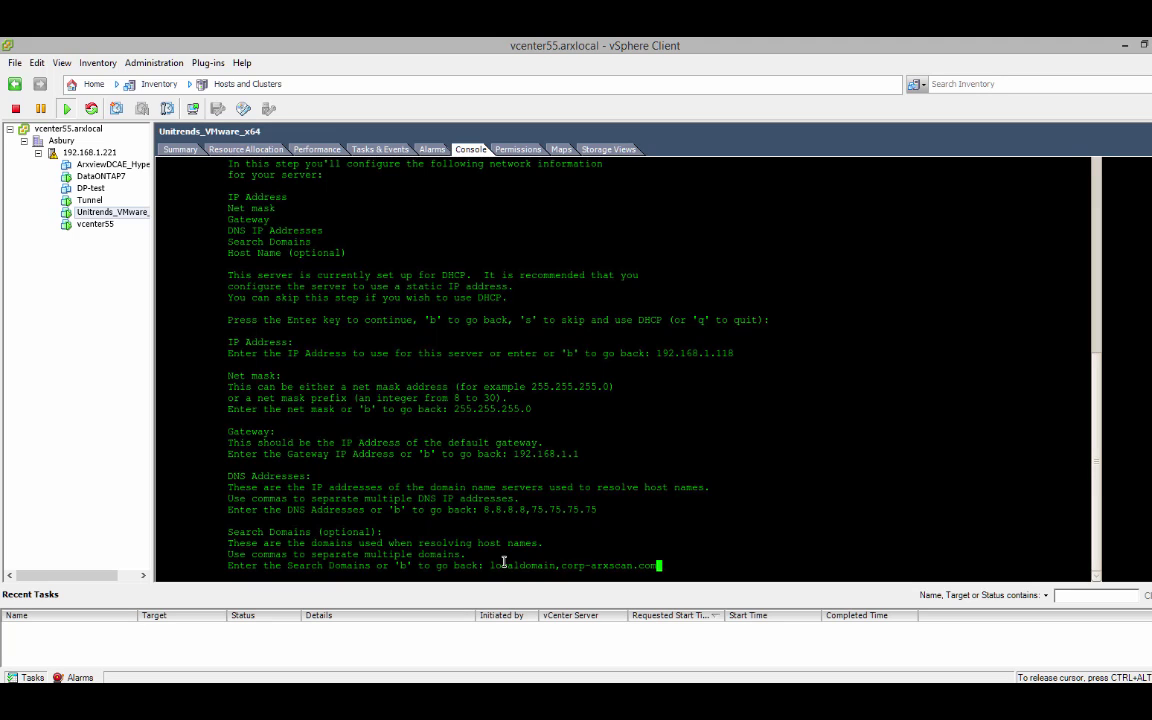
pyautogui.press('Return')
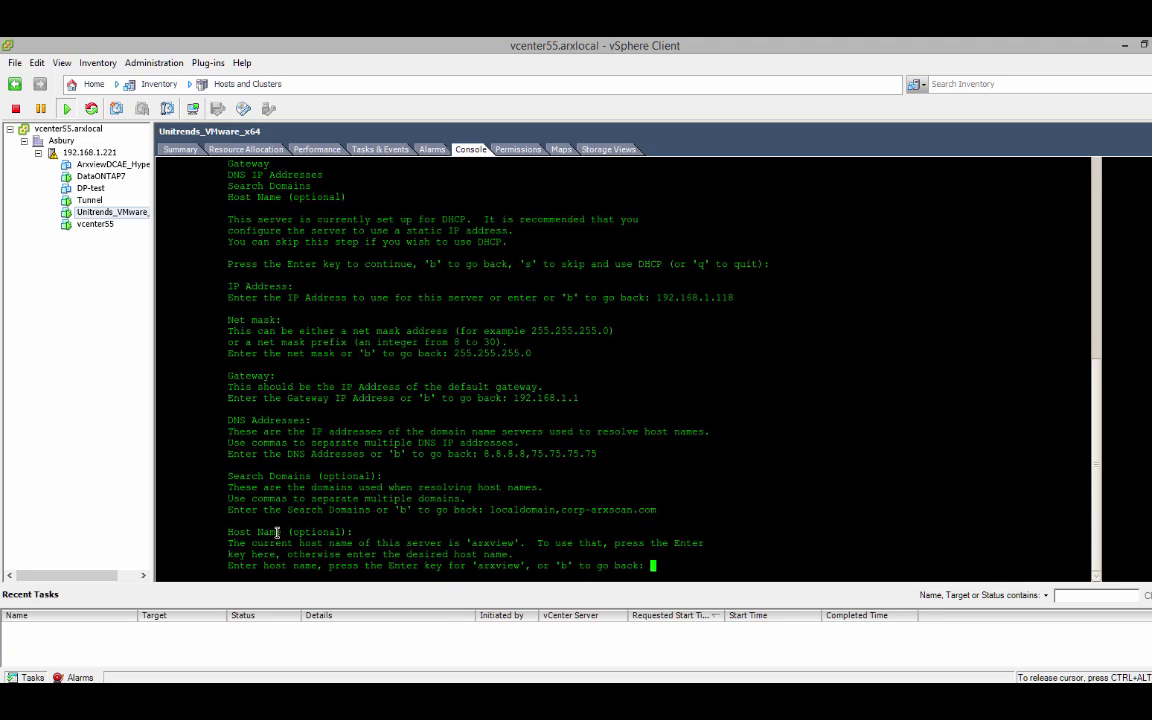
# - Set the host name to unitrends and confirm the network settings with y
pyautogui.moveTo(229, 532); pyautogui.dragTo(396, 531)
pyautogui.click(678, 566)
pyautogui.write('unitrends')
pyautogui.press('Return')
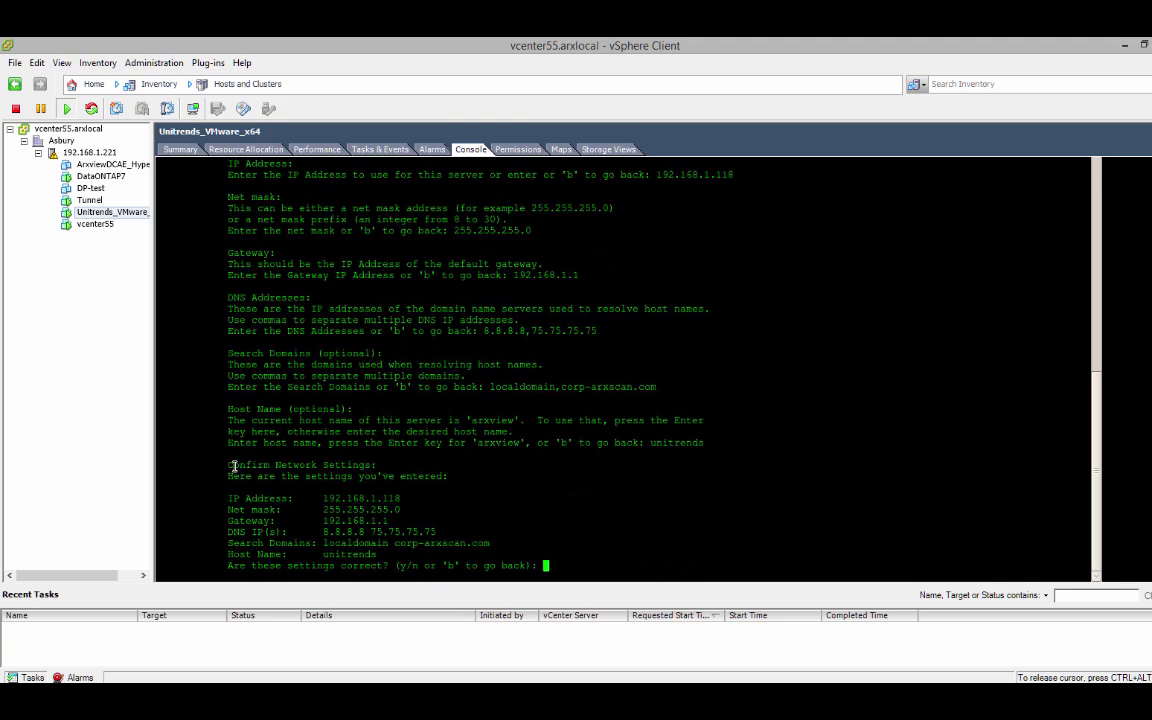
pyautogui.moveTo(233, 465); pyautogui.dragTo(437, 528)
pyautogui.click(566, 564)
pyautogui.write('y')
pyautogui.press('Return')
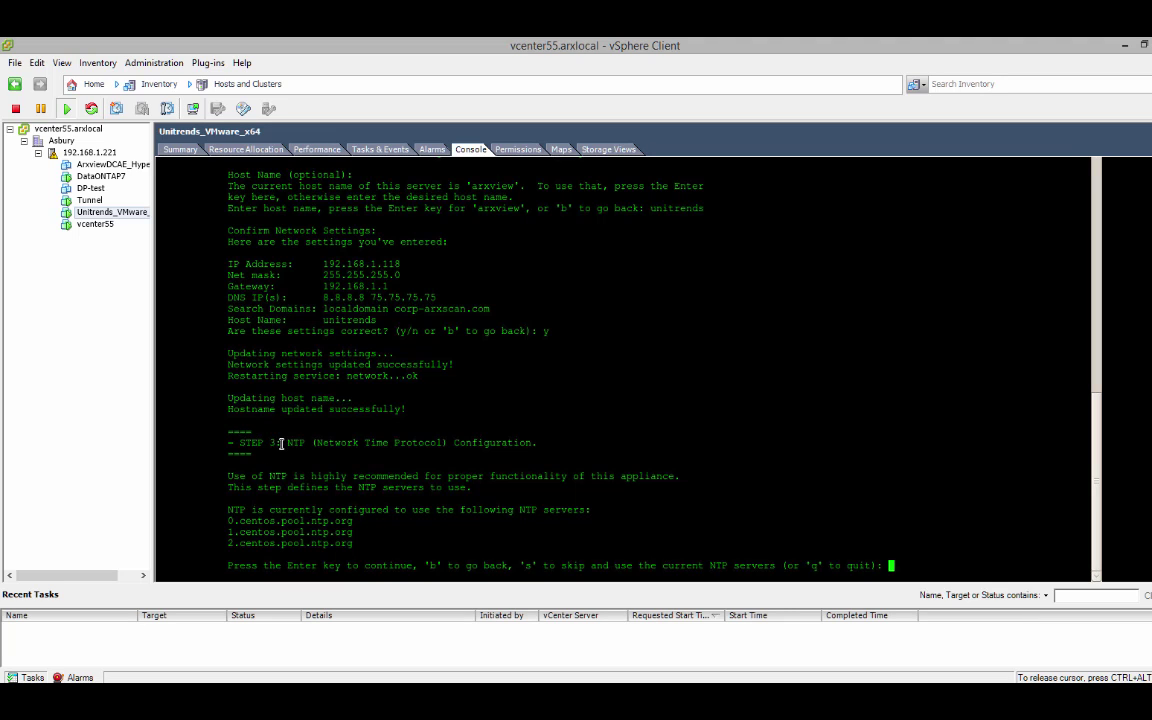
# - Review the NTP Configuration step, its current centos pool servers and its prompt
pyautogui.moveTo(285, 443); pyautogui.dragTo(539, 442)
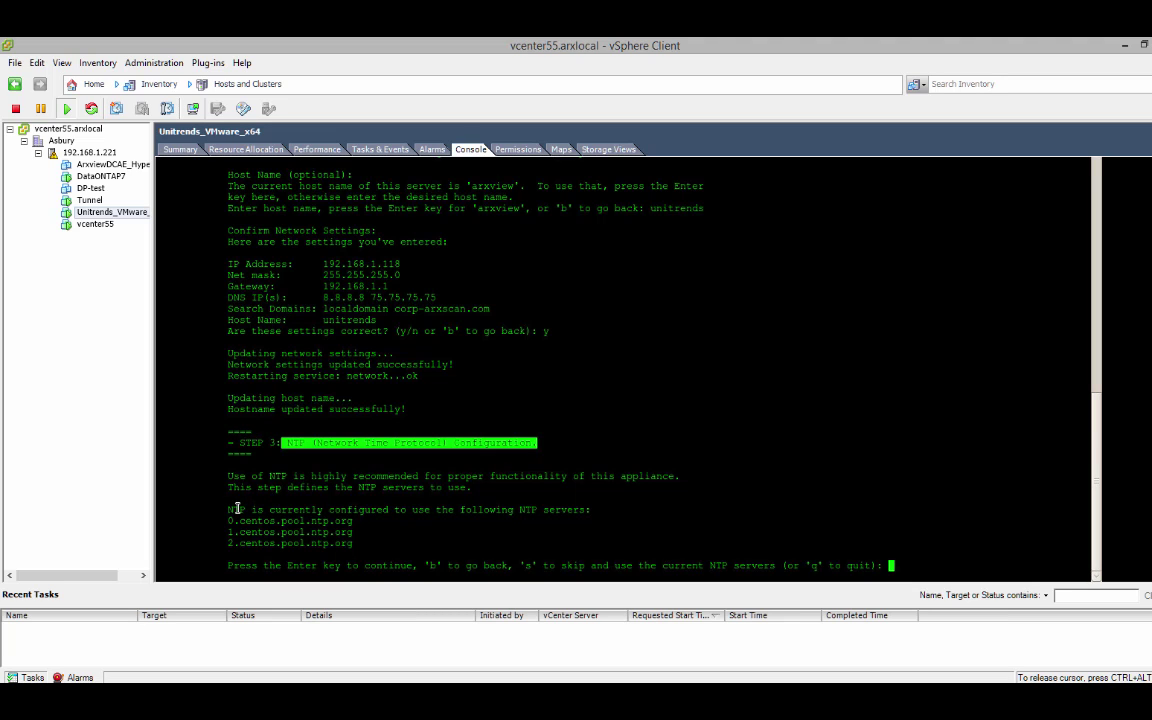
pyautogui.moveTo(231, 510); pyautogui.dragTo(363, 543)
pyautogui.click(413, 481)
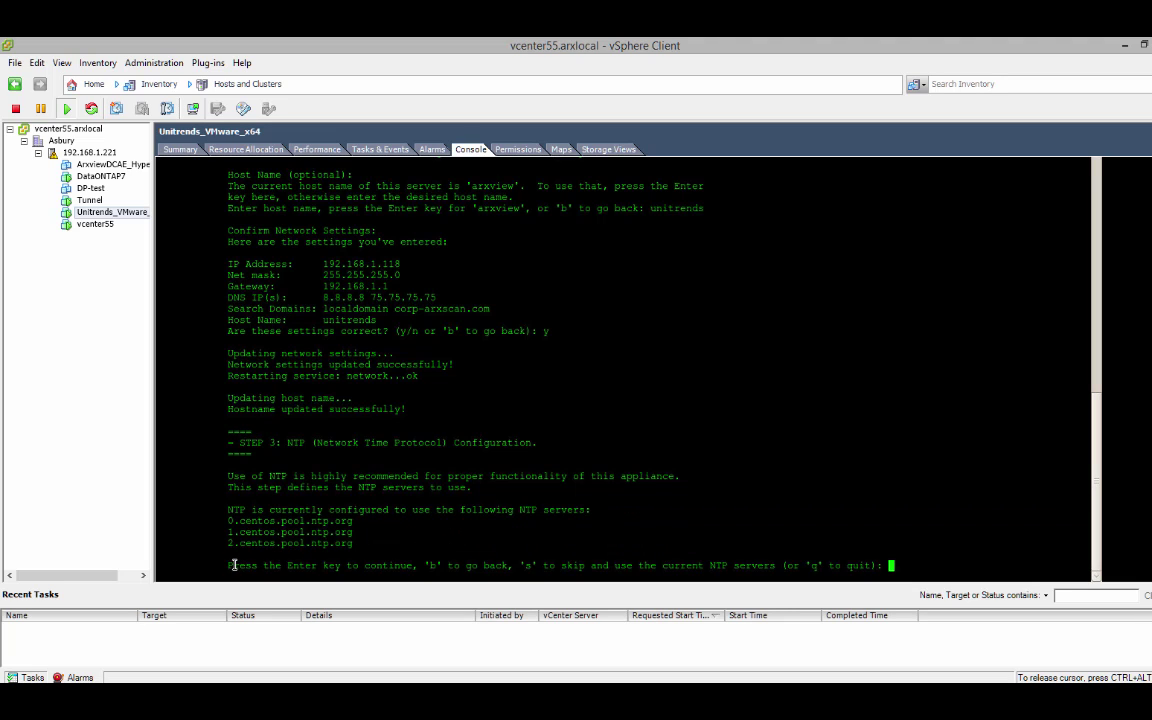
pyautogui.moveTo(233, 565); pyautogui.dragTo(916, 565)
# - Skip NTP setup, keeping the current servers, and begin the Install Software step
pyautogui.write('s')
pyautogui.press('Return')
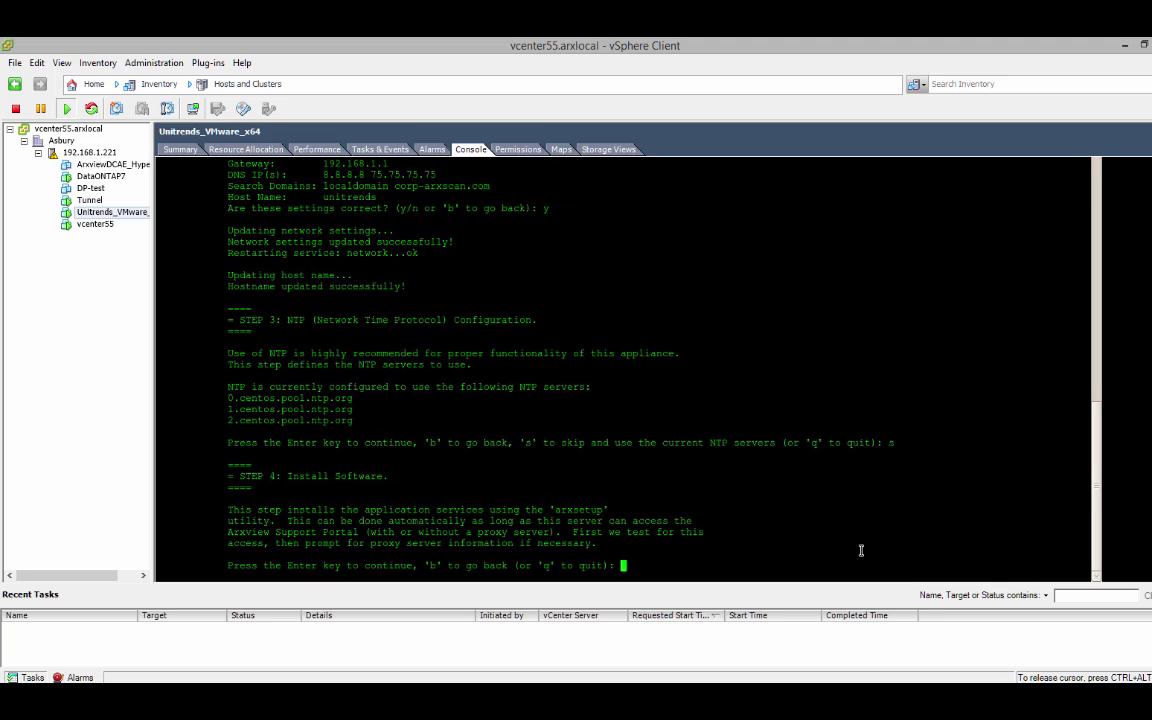
pyautogui.moveTo(288, 477); pyautogui.dragTo(381, 477)
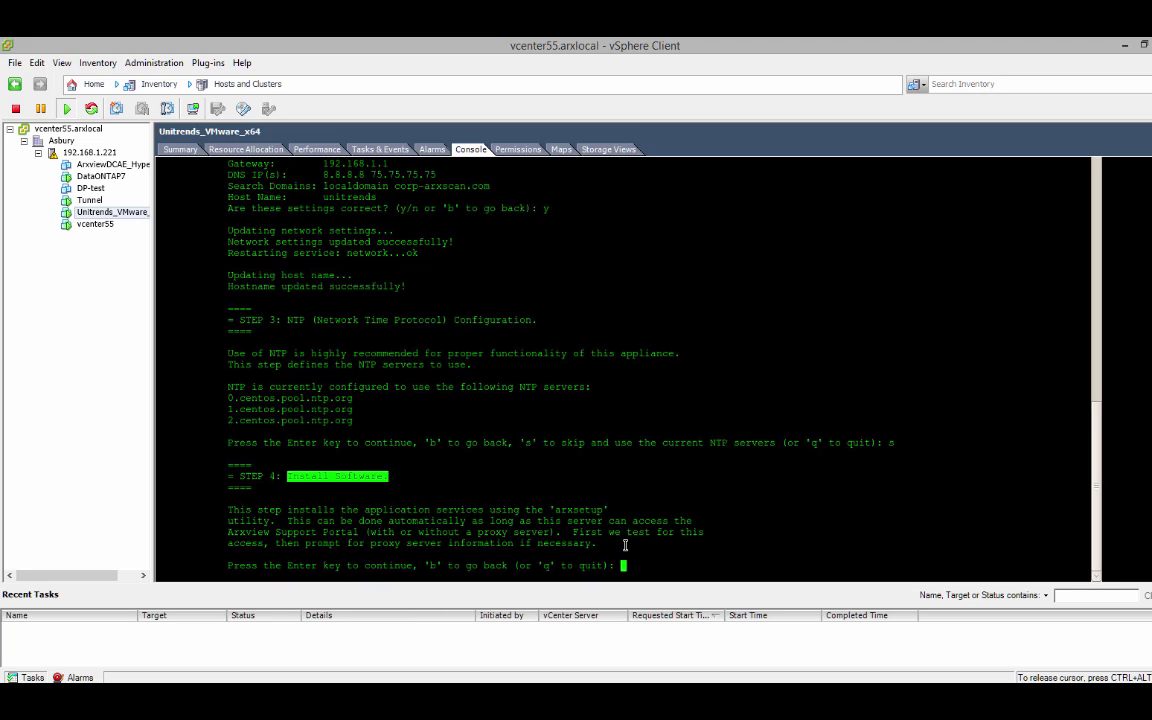
pyautogui.click(654, 565)
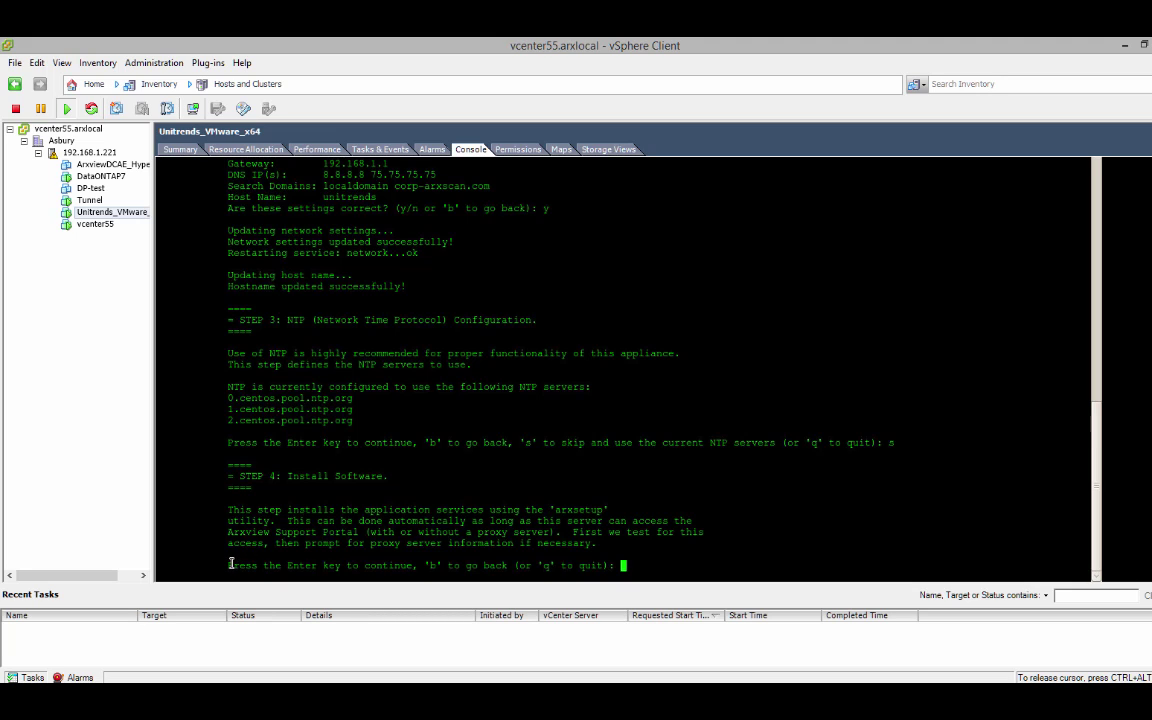
pyautogui.moveTo(229, 565); pyautogui.dragTo(519, 568)
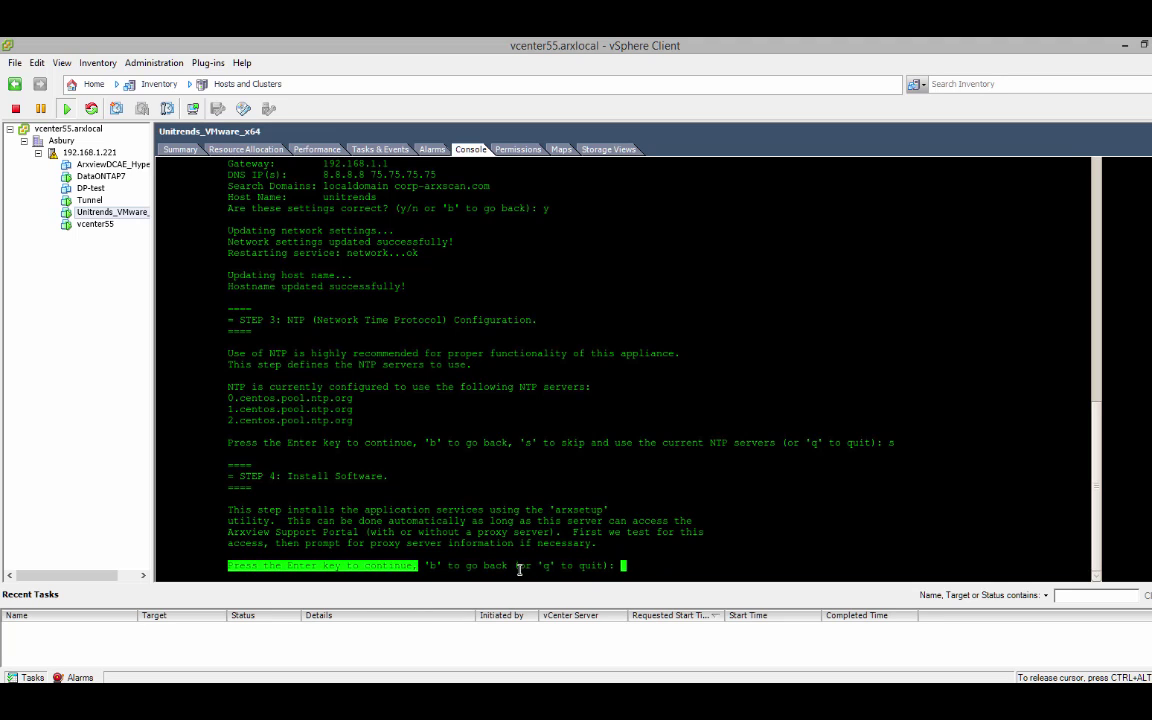
pyautogui.click(636, 567)
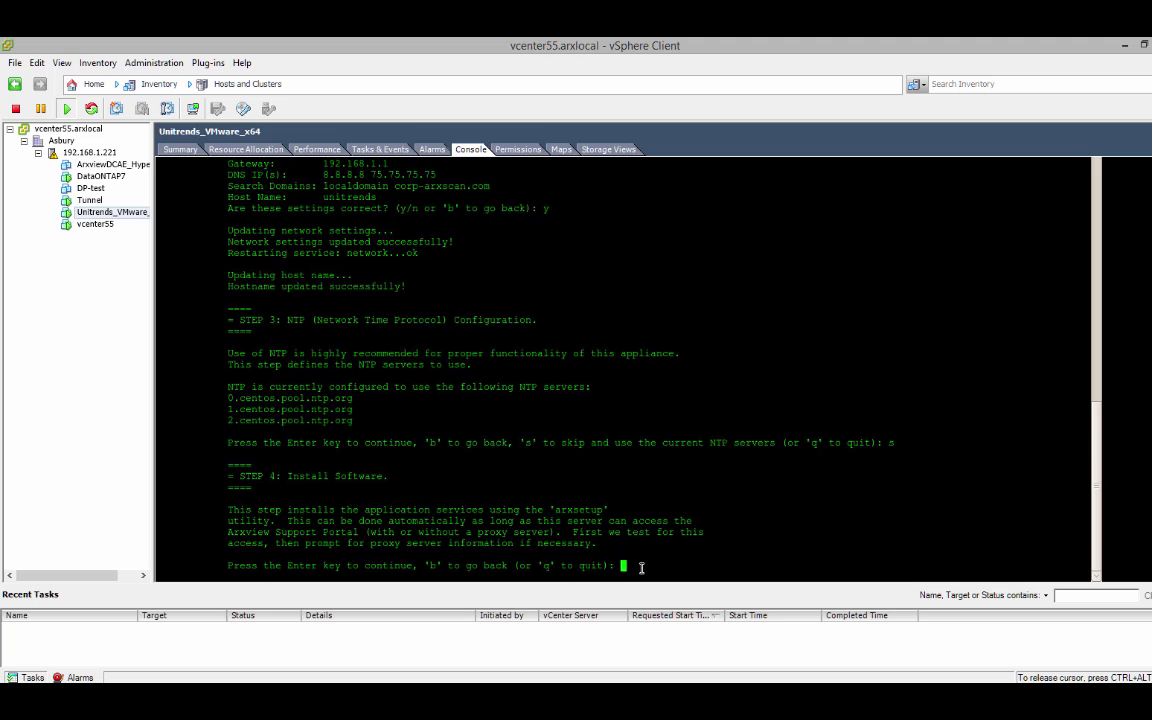
pyautogui.press('Return')
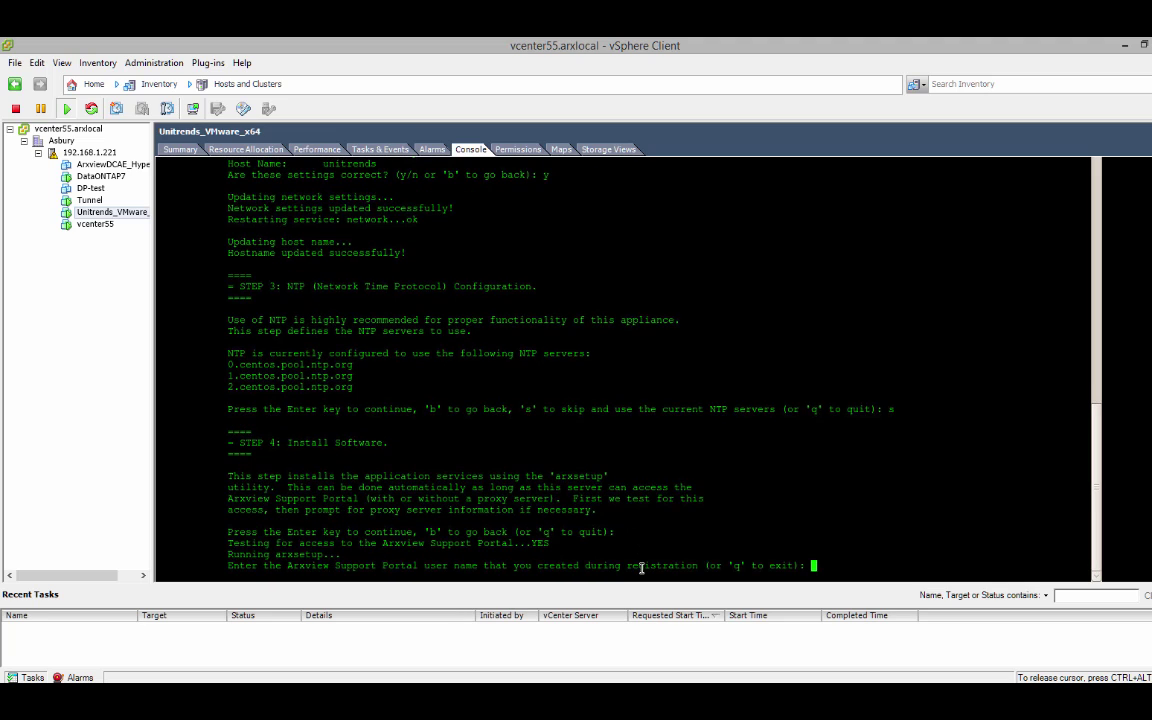
# - Sign in to the Arxview Support Portal with the account username and password, then validate and confirm the order
pyautogui.press('Return')
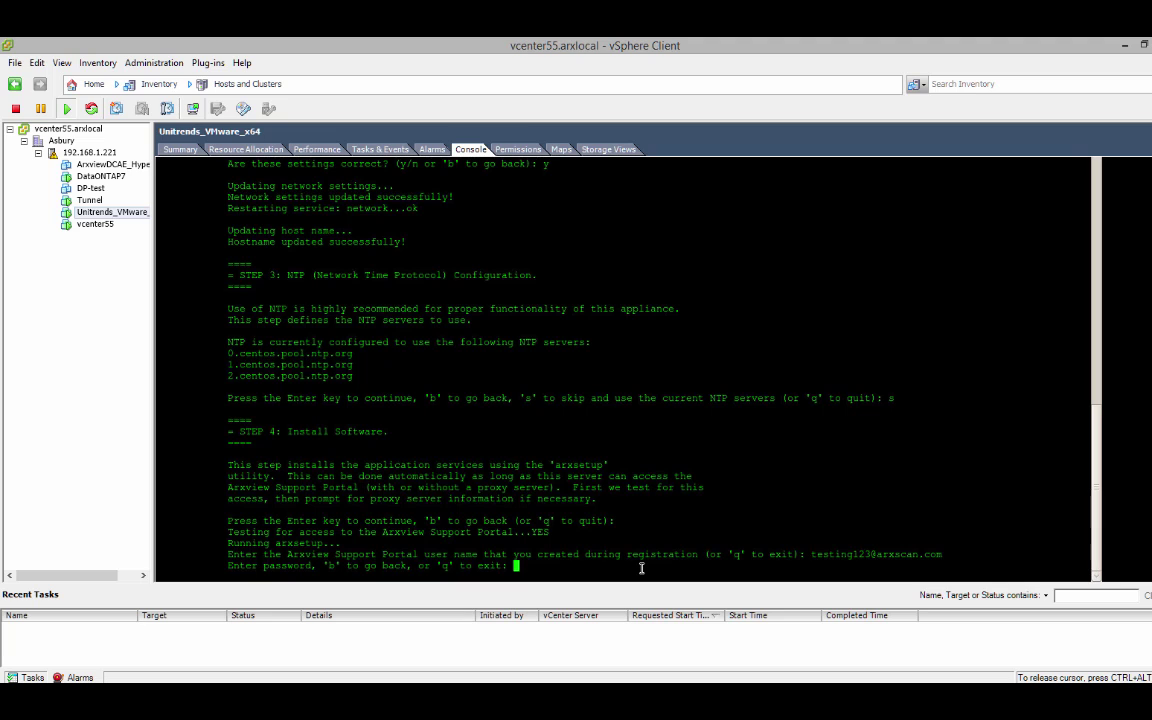
pyautogui.press('Return')
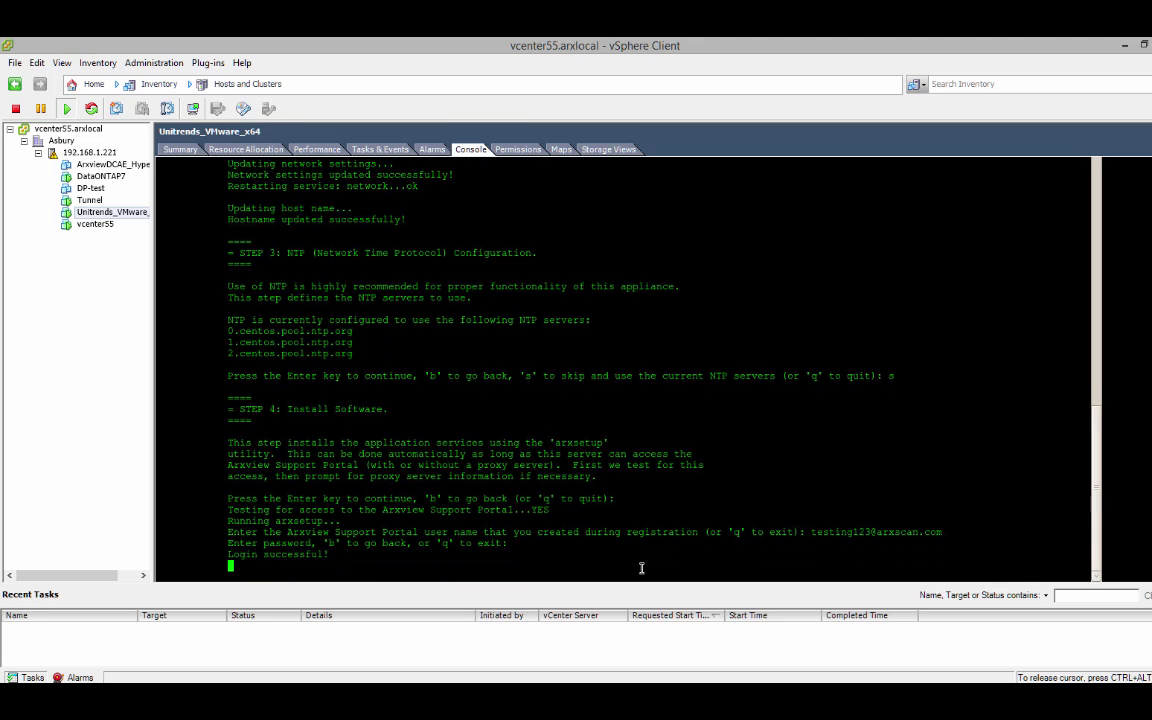
pyautogui.write('y')
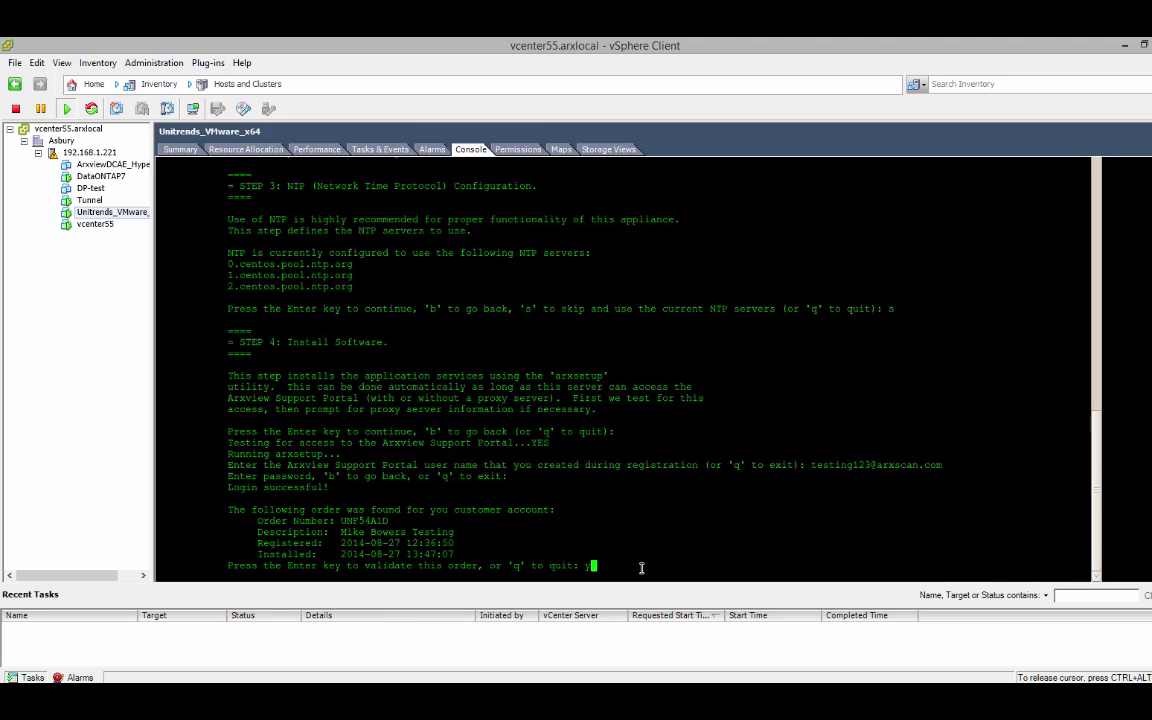
pyautogui.press('Return')
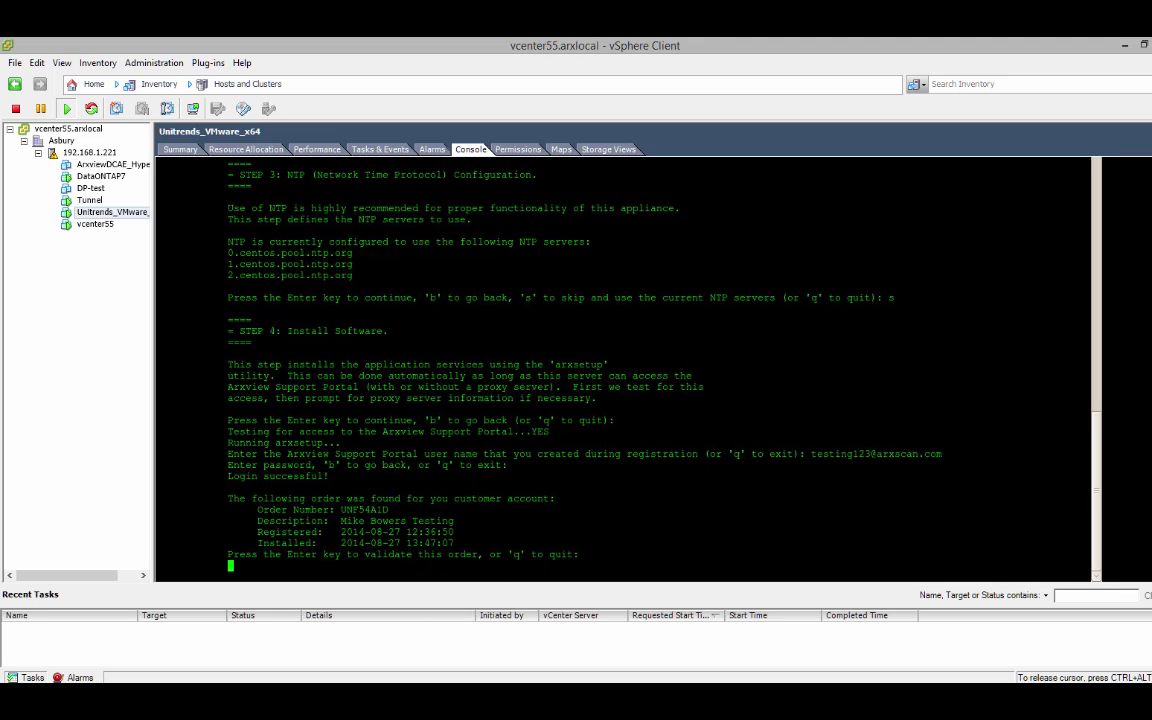
pyautogui.write('y')
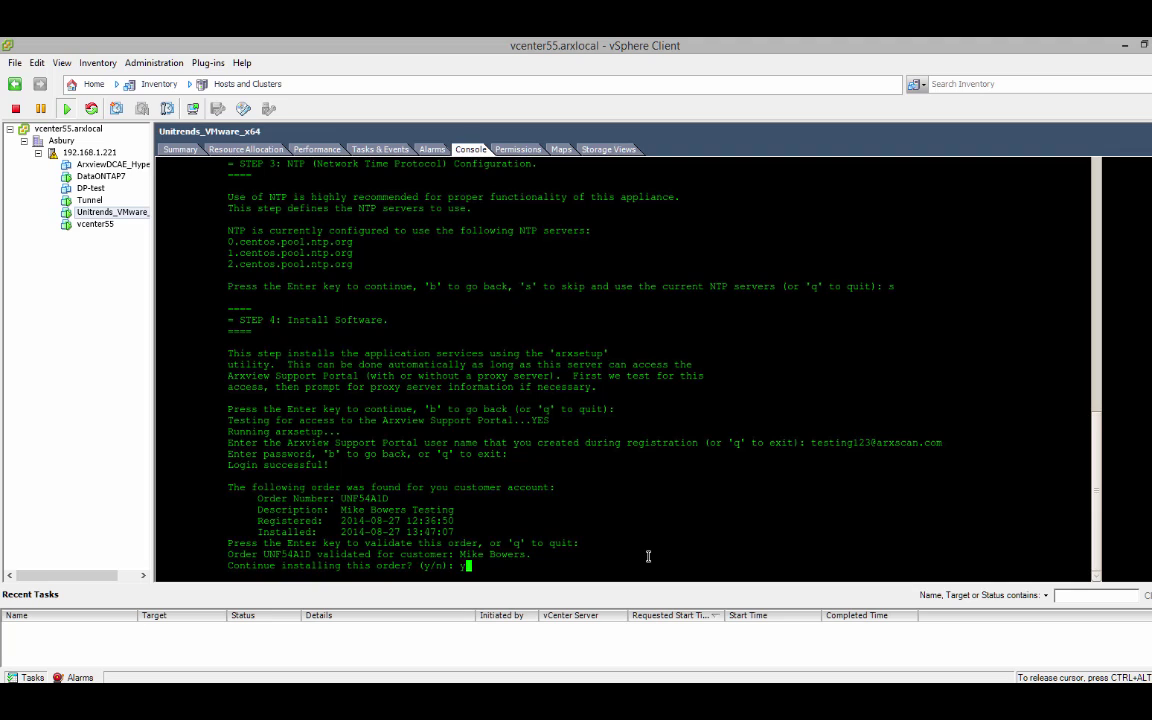
pyautogui.press('Return')
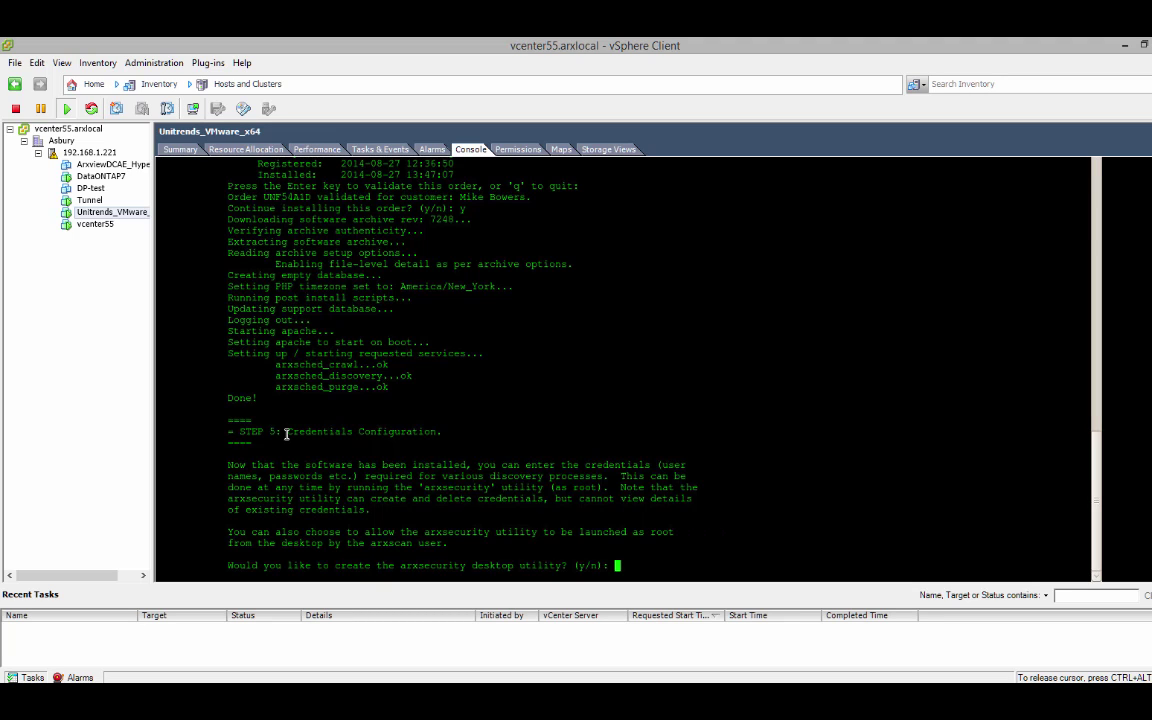
# - Confirm creating the arxsecurity desktop utility and choose to enter credentials now
pyautogui.moveTo(286, 434); pyautogui.dragTo(445, 431)
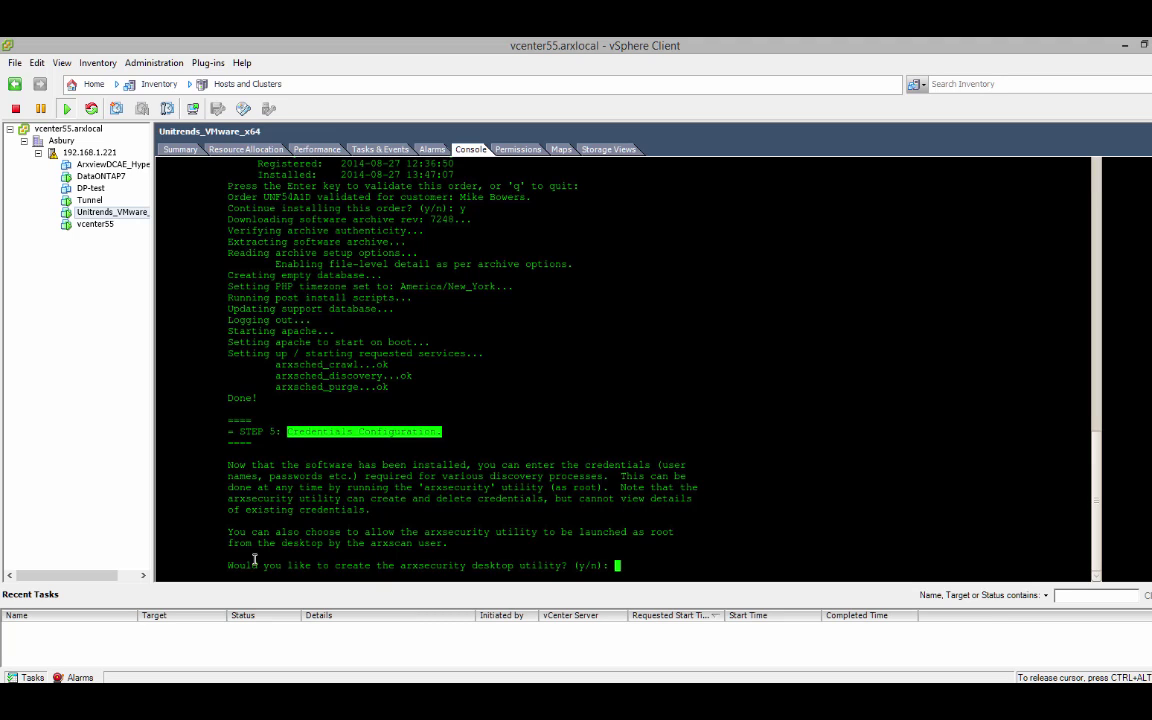
pyautogui.moveTo(229, 565); pyautogui.dragTo(637, 566)
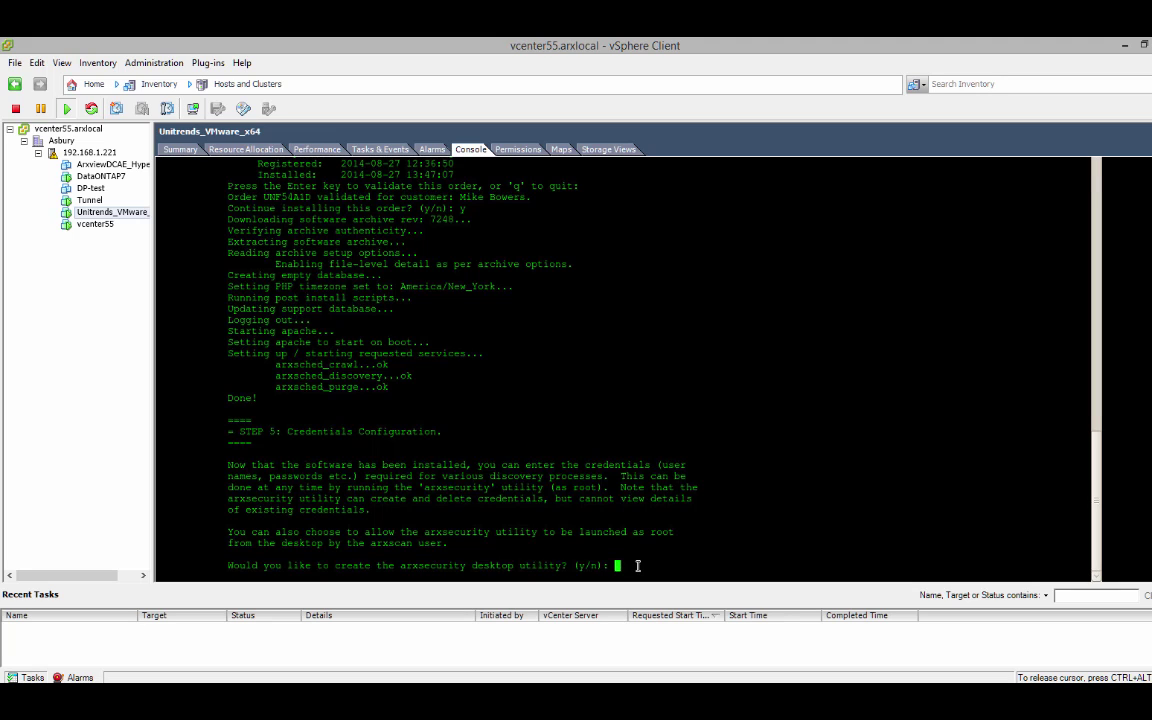
pyautogui.write('y')
pyautogui.press('Return')
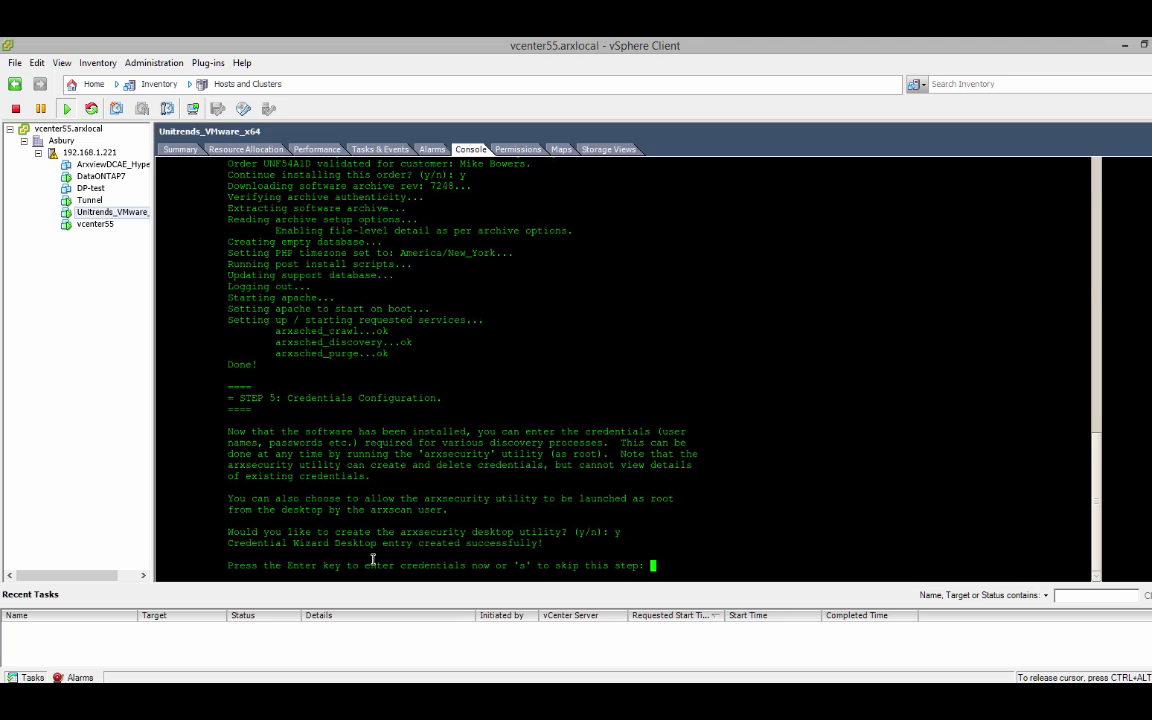
pyautogui.press('Num_Lock')
pyautogui.press('Num_Lock')
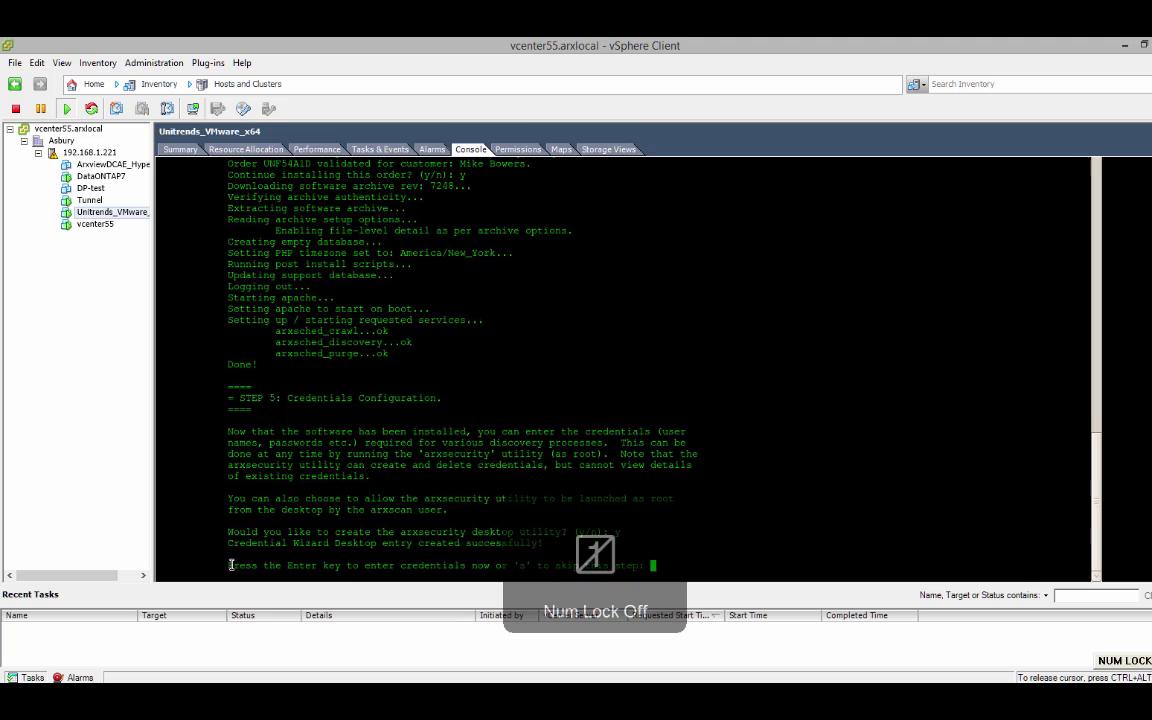
pyautogui.moveTo(279, 565); pyautogui.dragTo(607, 565)
pyautogui.click(683, 566)
pyautogui.press('Return')
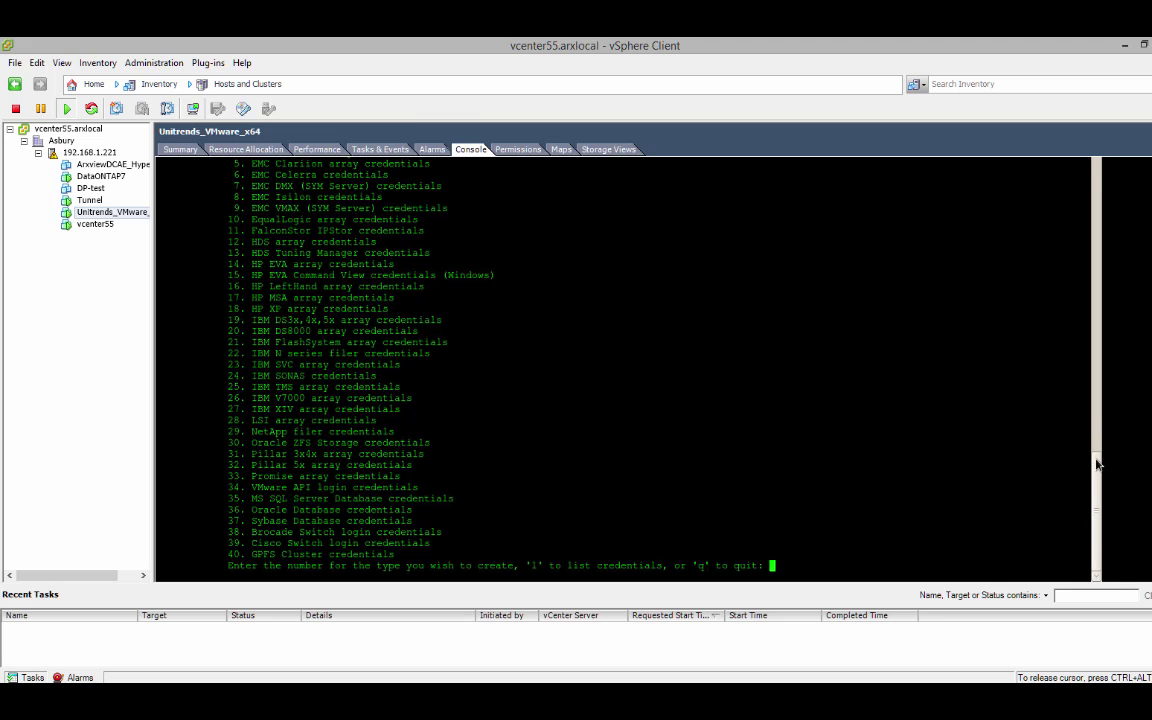
# - Review the Windows/CIFS, NetApp filer and VMware API login entries in the credential list
pyautogui.moveTo(1098, 466)
pyautogui.mouseDown()
pyautogui.moveTo(1106, 417)
pyautogui.moveTo(1100, 450)
pyautogui.mouseUp()
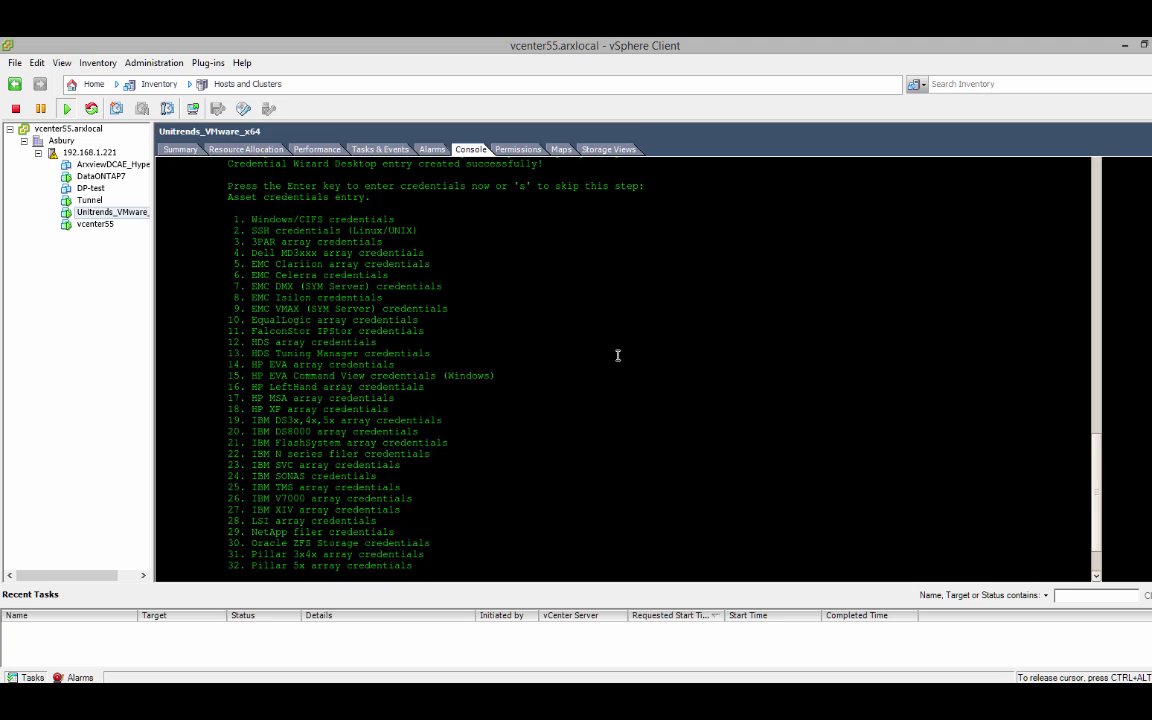
pyautogui.moveTo(249, 219); pyautogui.dragTo(400, 221)
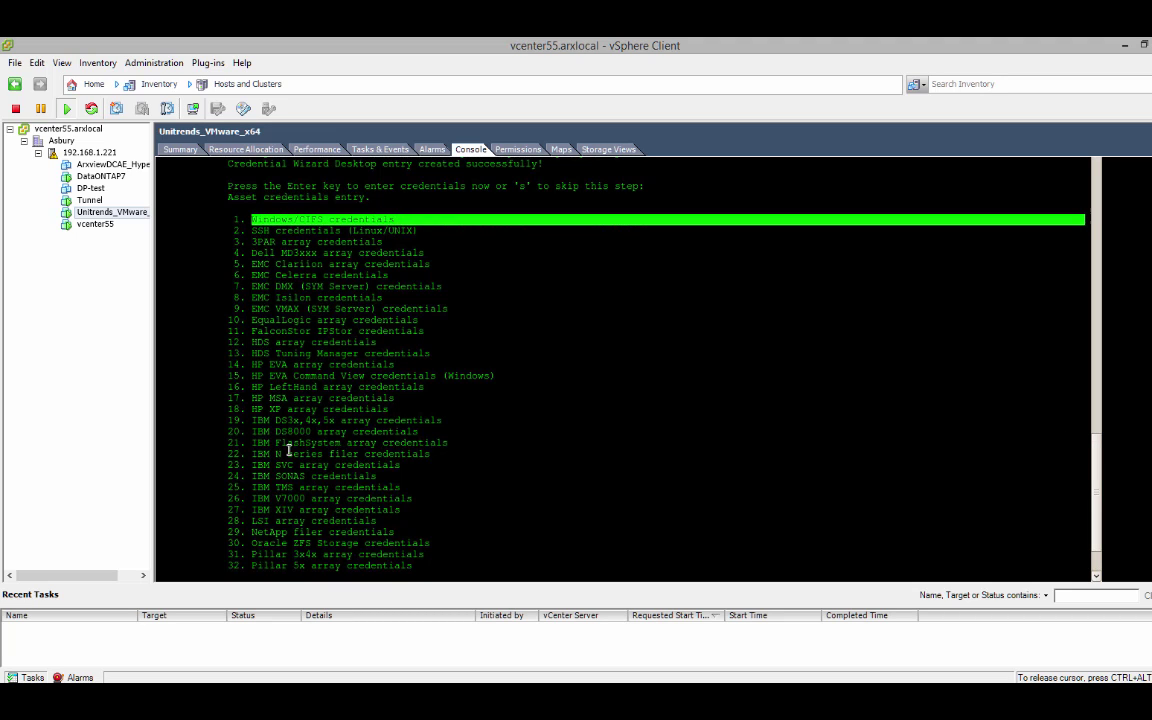
pyautogui.moveTo(251, 532); pyautogui.dragTo(400, 537)
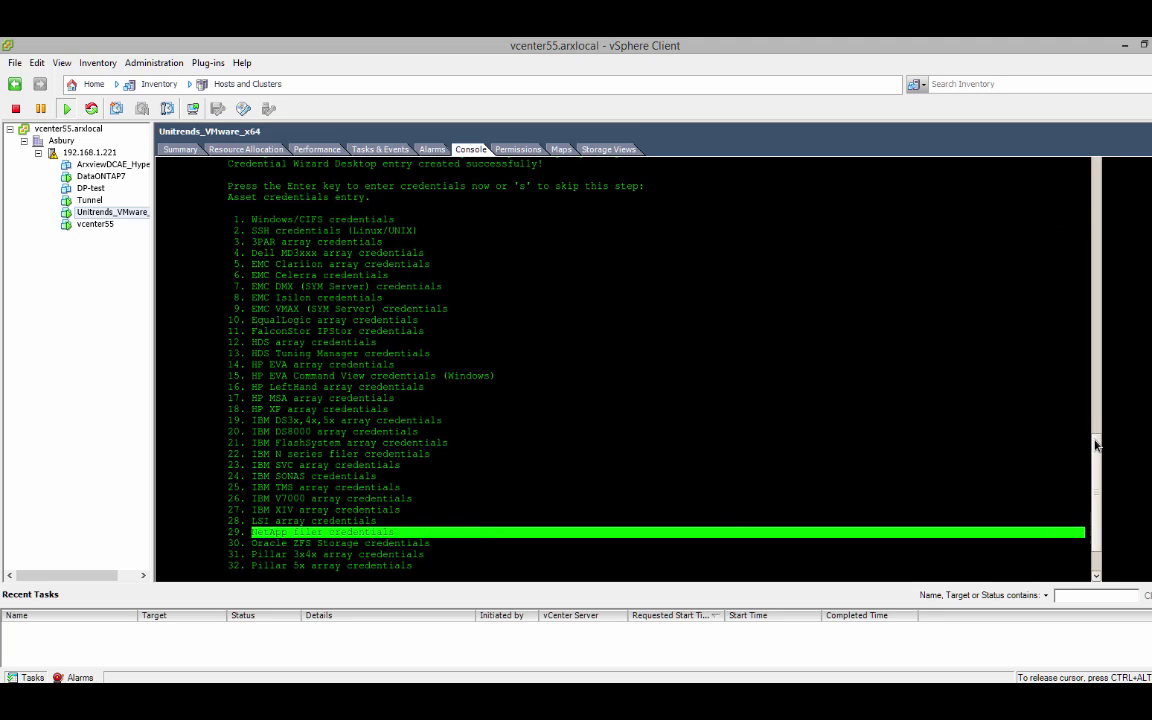
pyautogui.click(1095, 557)
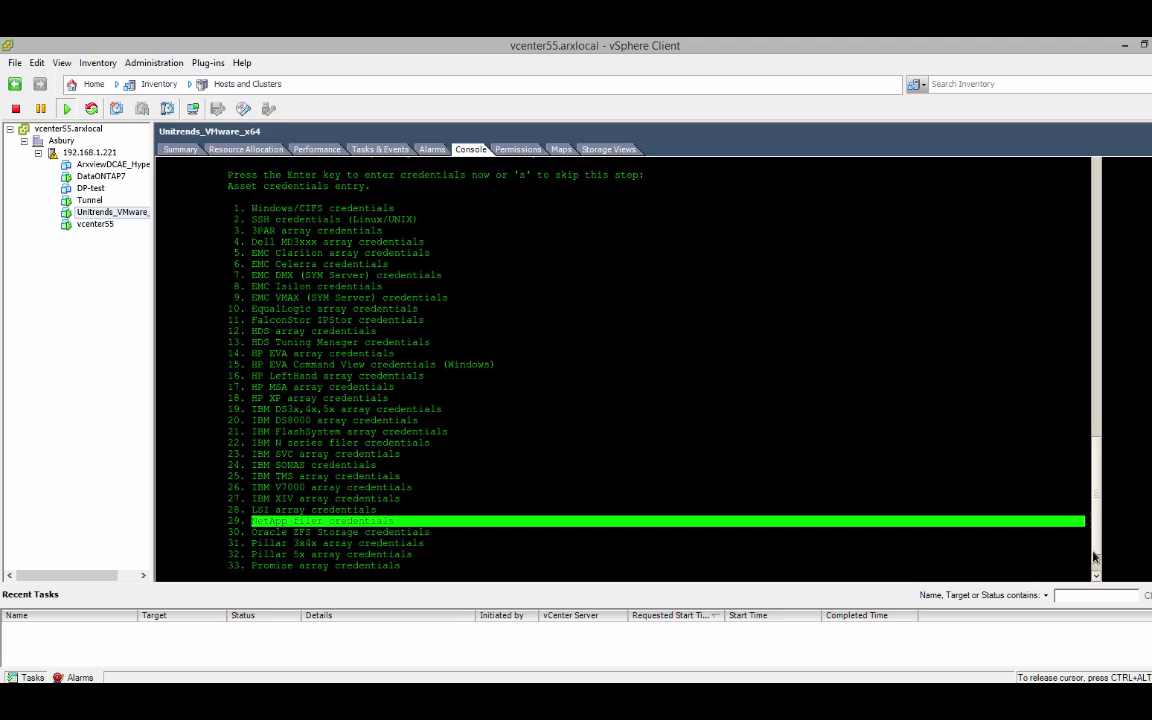
pyautogui.click(1095, 557)
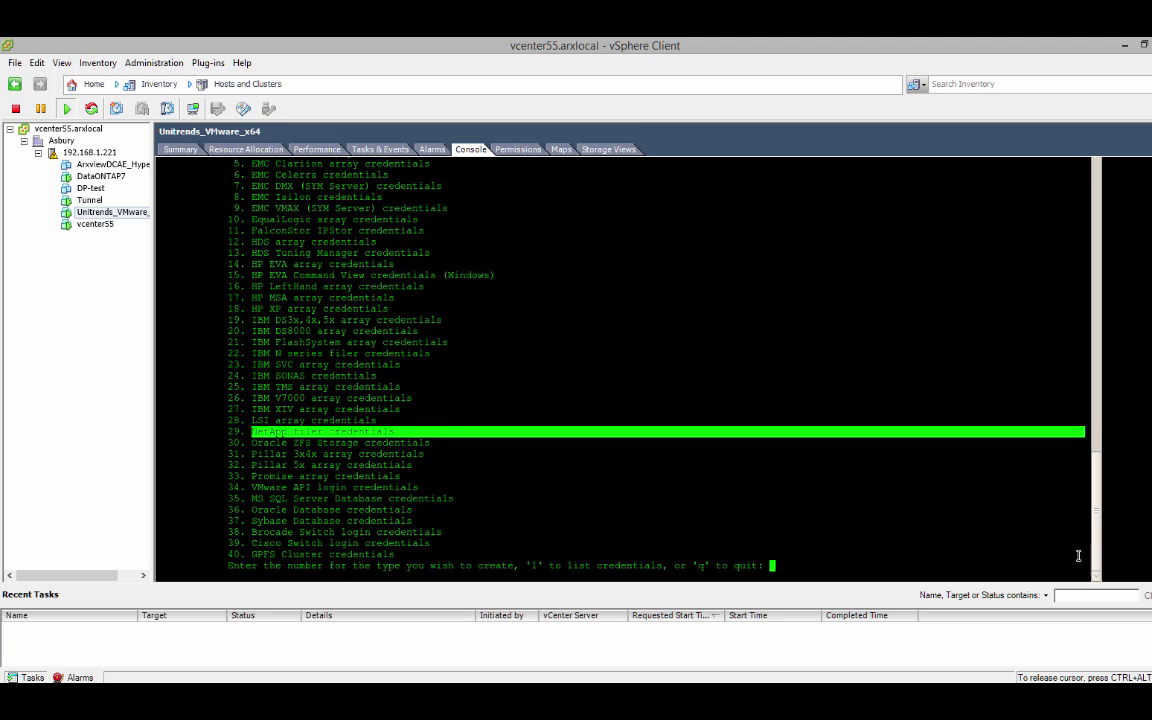
pyautogui.tripleClick(255, 488)
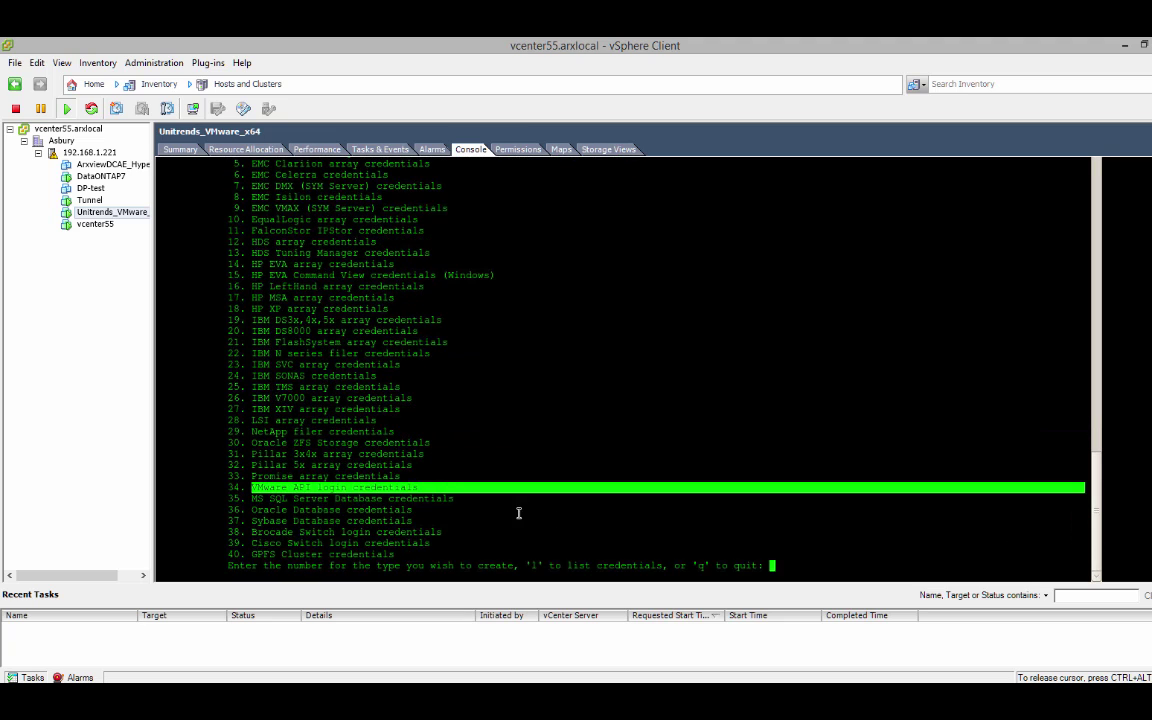
pyautogui.click(819, 563)
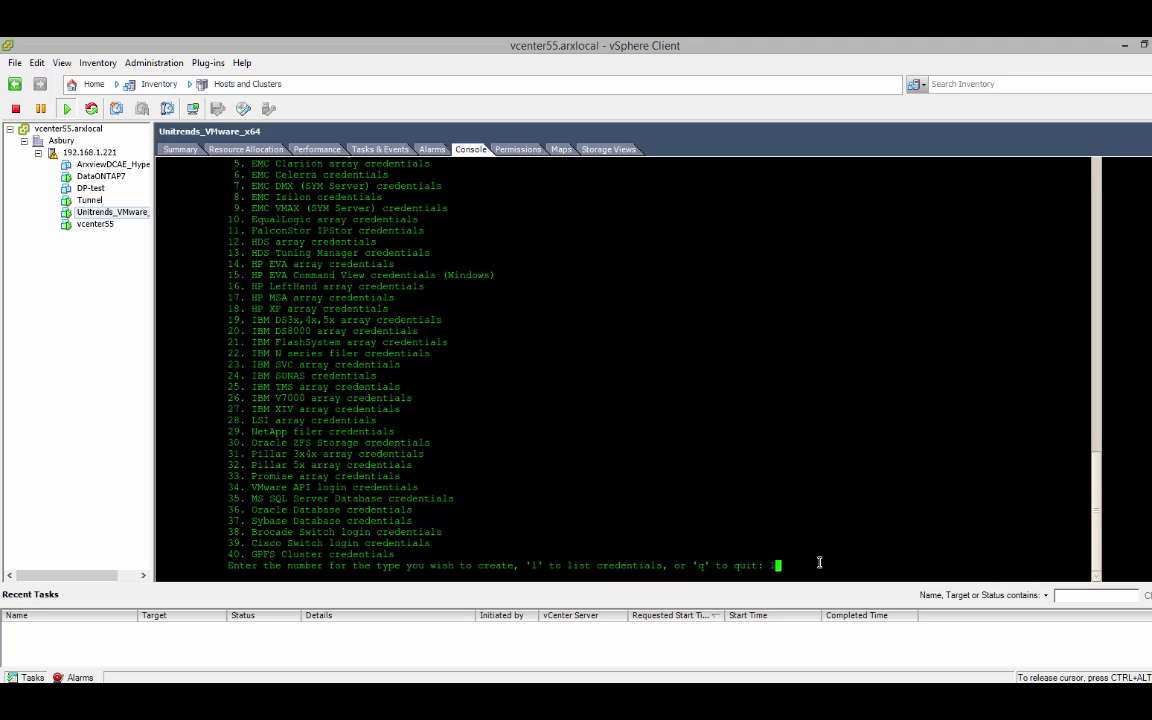
# - Choose Windows/CIFS credentials (type 1) for the default domain and confirm overwriting them
pyautogui.write('1')
pyautogui.press('Return')
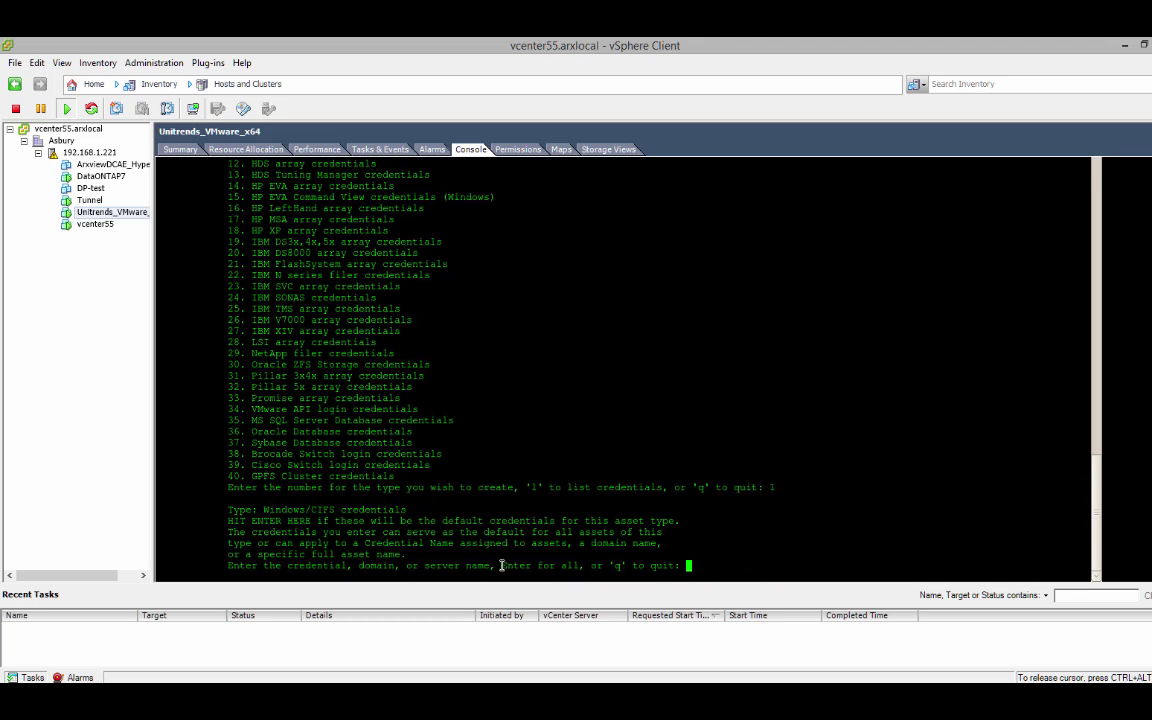
pyautogui.moveTo(502, 565); pyautogui.dragTo(578, 566)
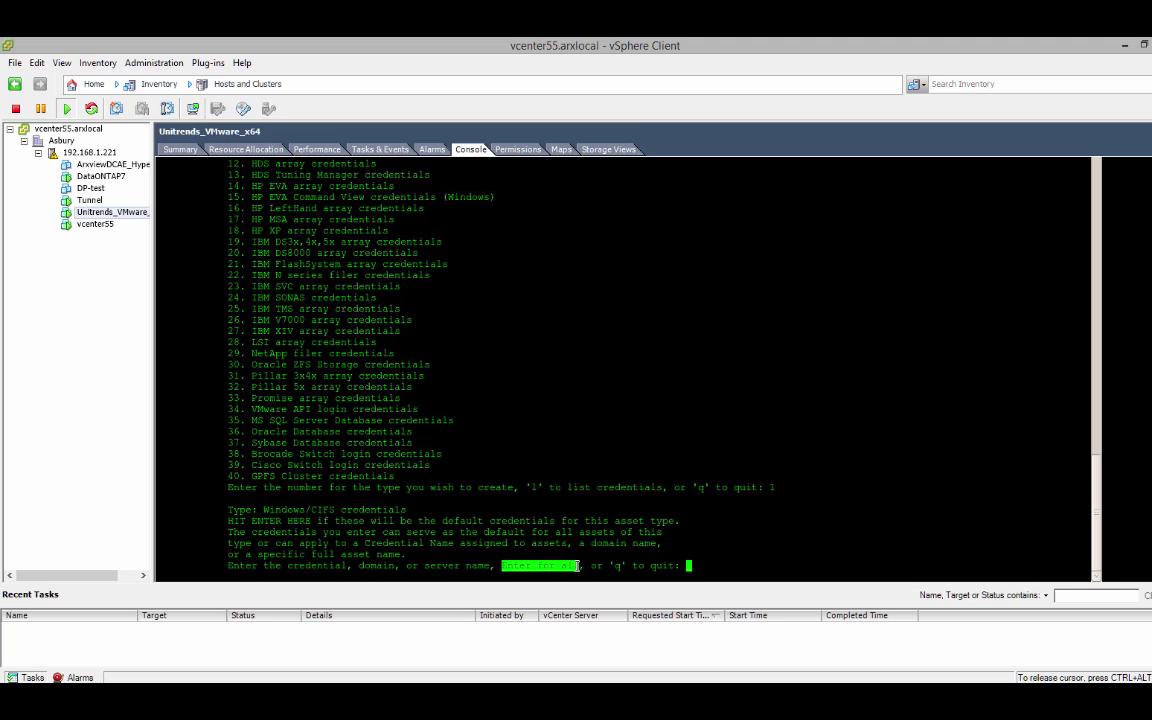
pyautogui.click(230, 565)
pyautogui.moveTo(230, 565); pyautogui.dragTo(494, 563)
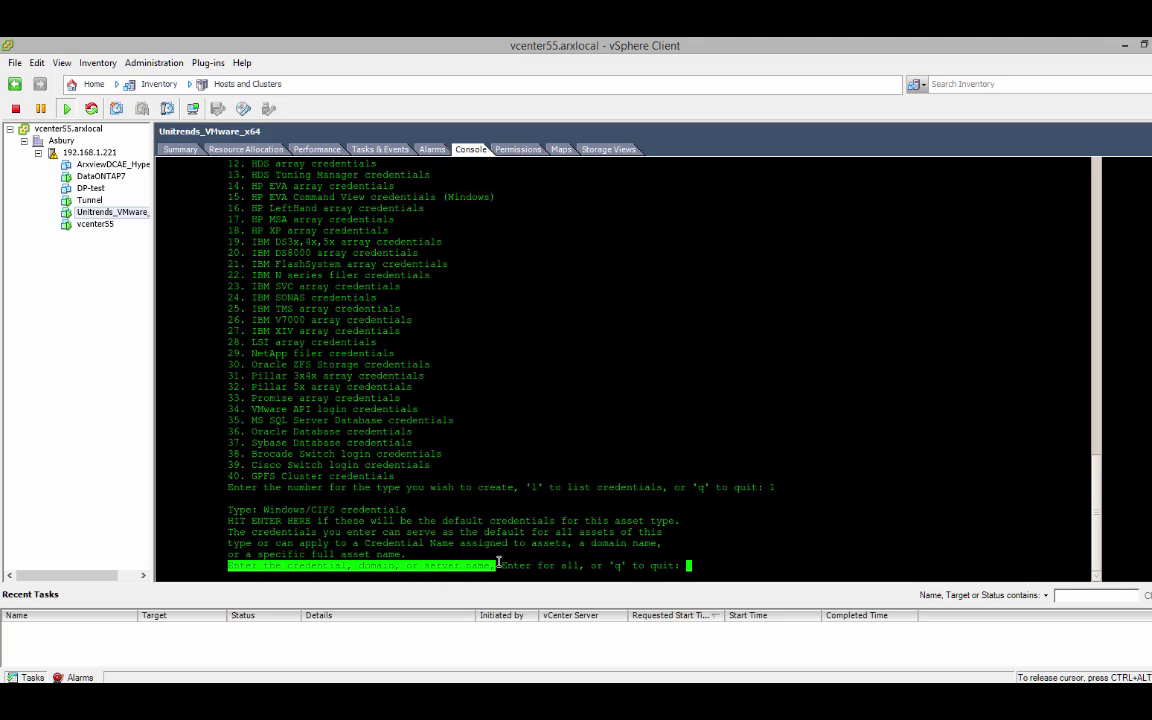
pyautogui.click(701, 565)
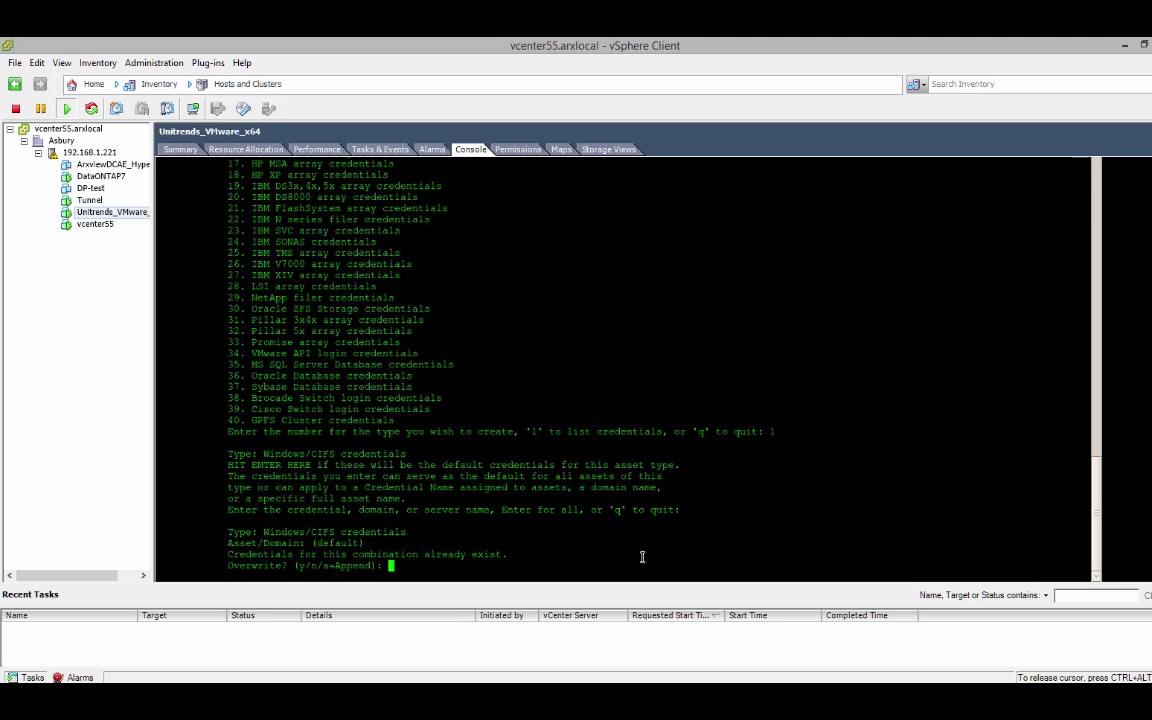
pyautogui.doubleClick(338, 545)
pyautogui.write('y')
pyautogui.press('Return')
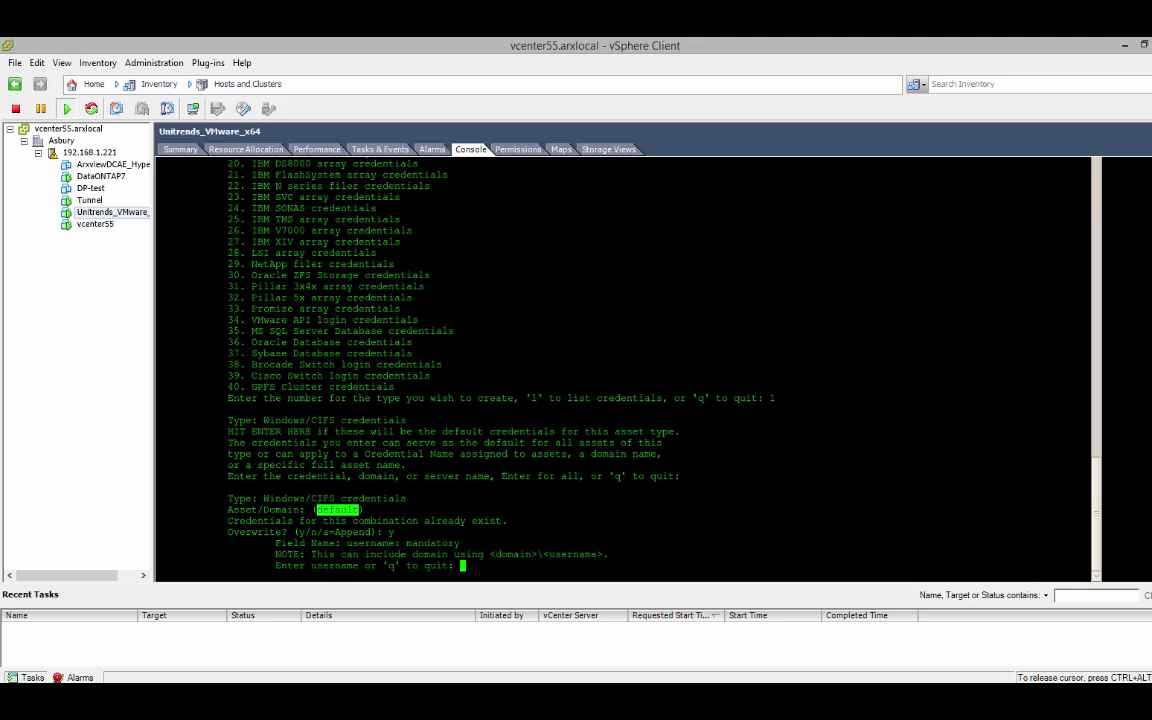
# - Enter the domain administrator username and password twice, declining alternative logins
pyautogui.write('corp-arxscan\\administrator')
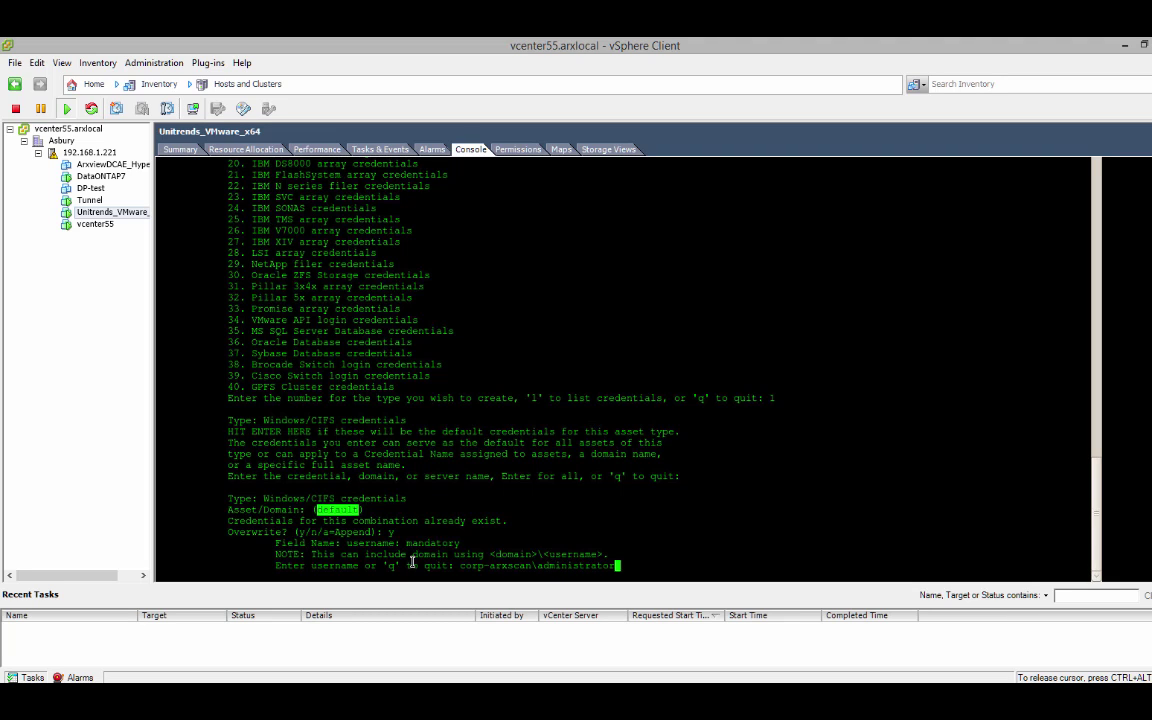
pyautogui.press('Return')
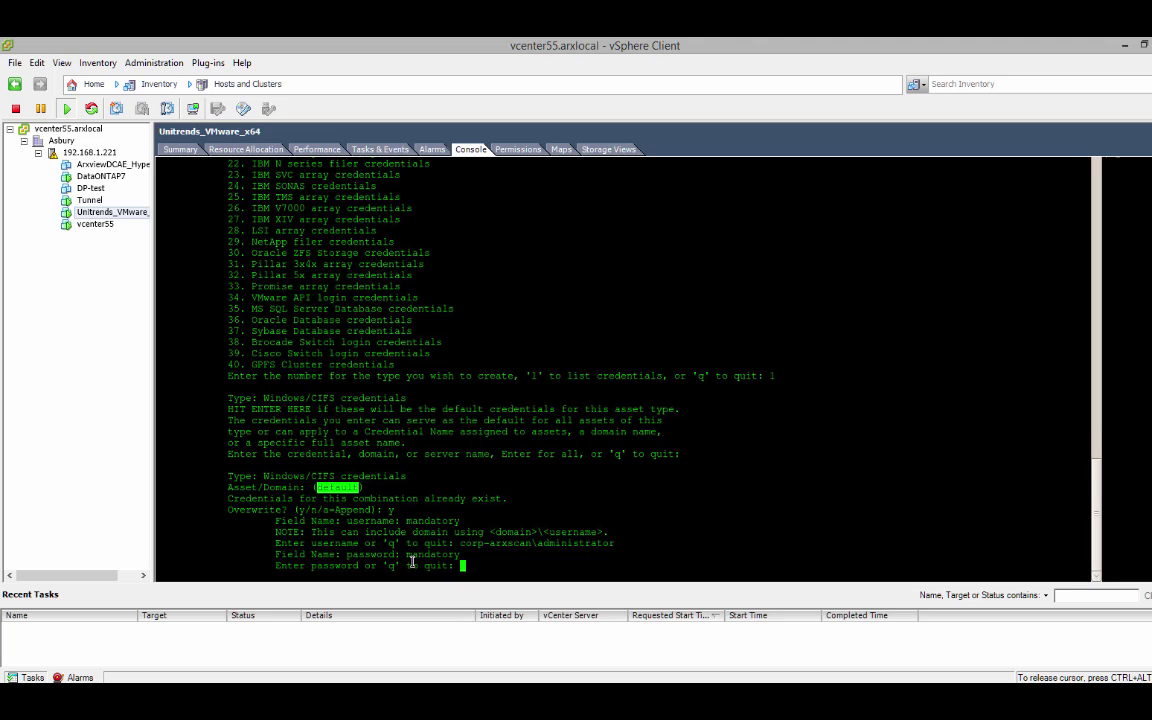
pyautogui.press('Return')
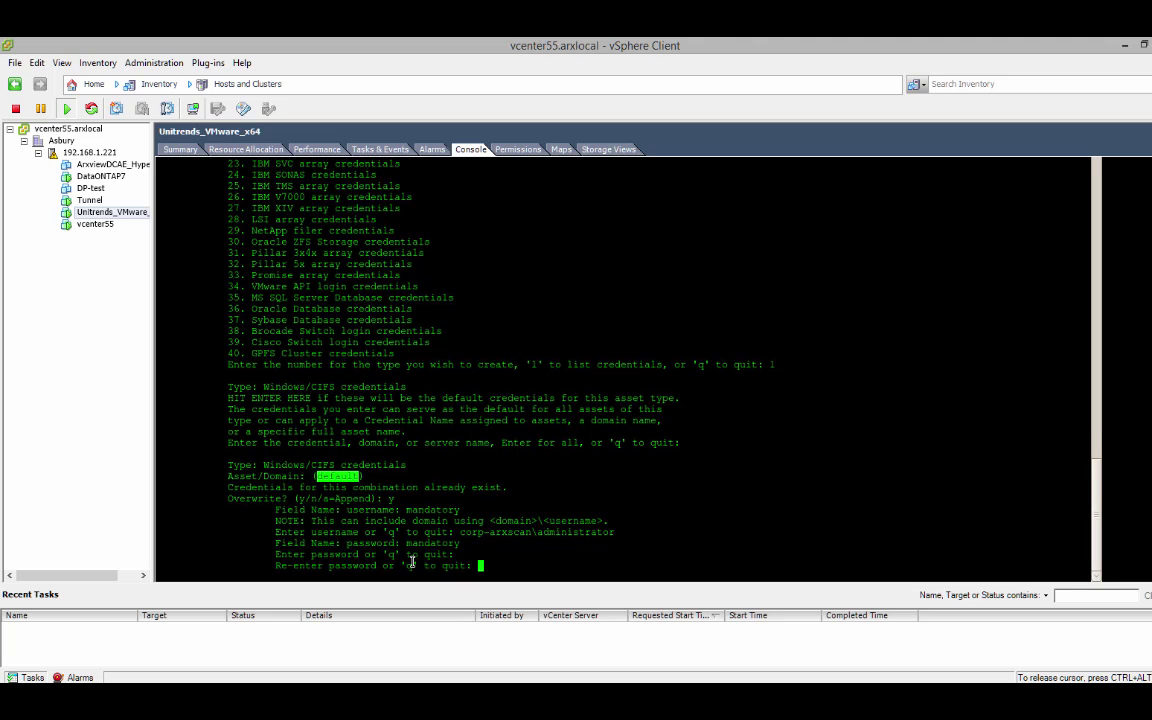
pyautogui.press('Return')
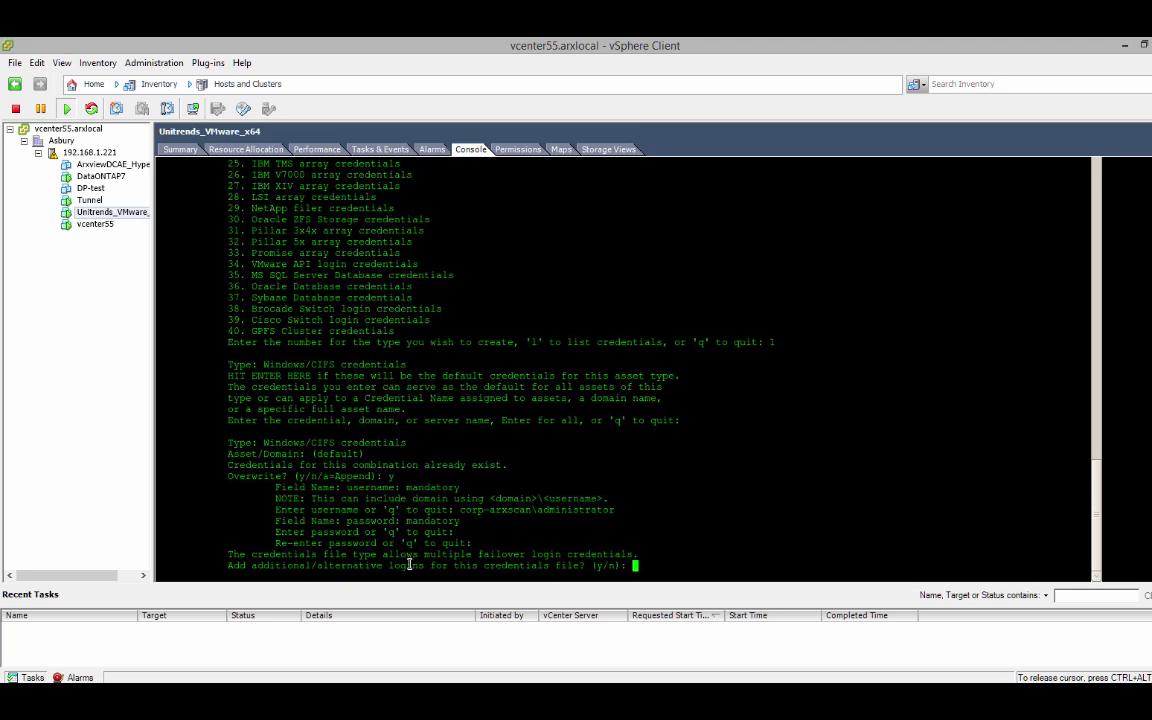
pyautogui.moveTo(232, 565); pyautogui.dragTo(584, 567)
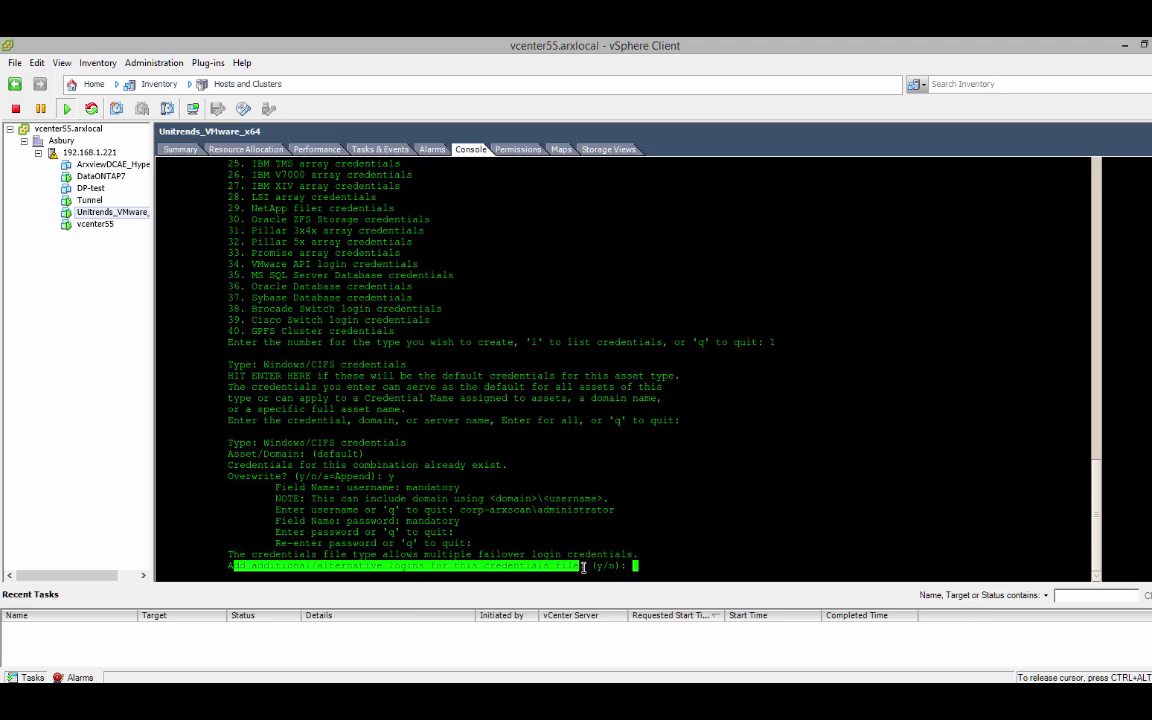
pyautogui.click(662, 566)
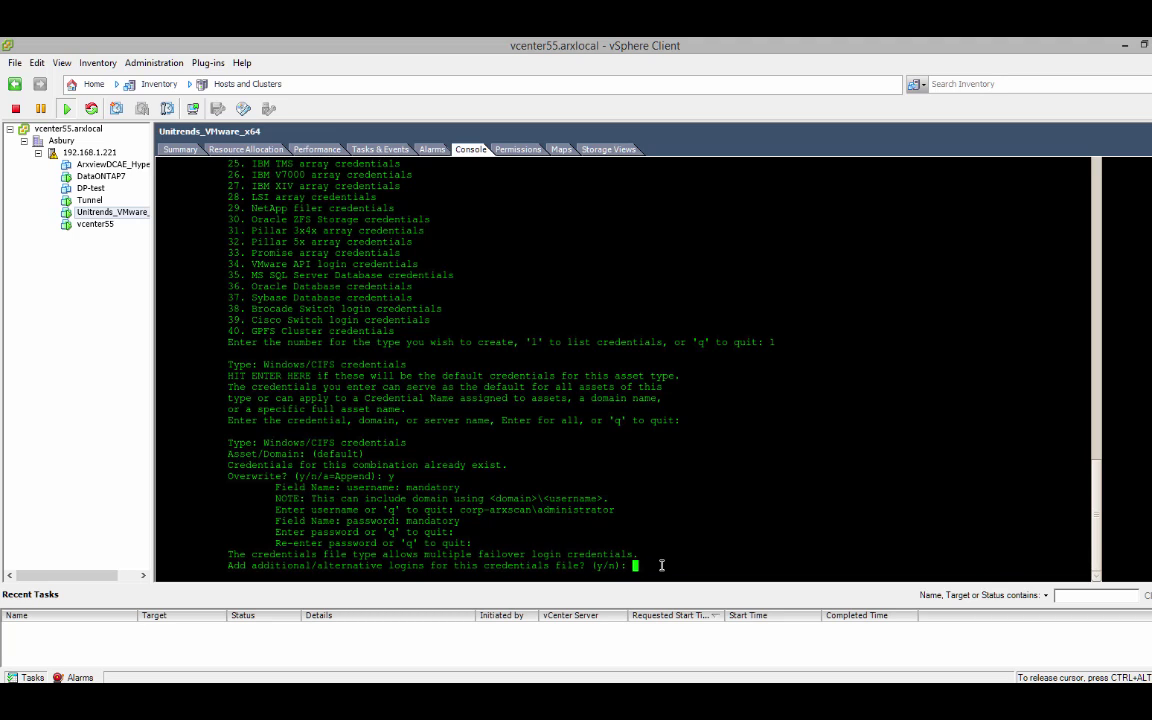
pyautogui.write('n')
pyautogui.press('Return')
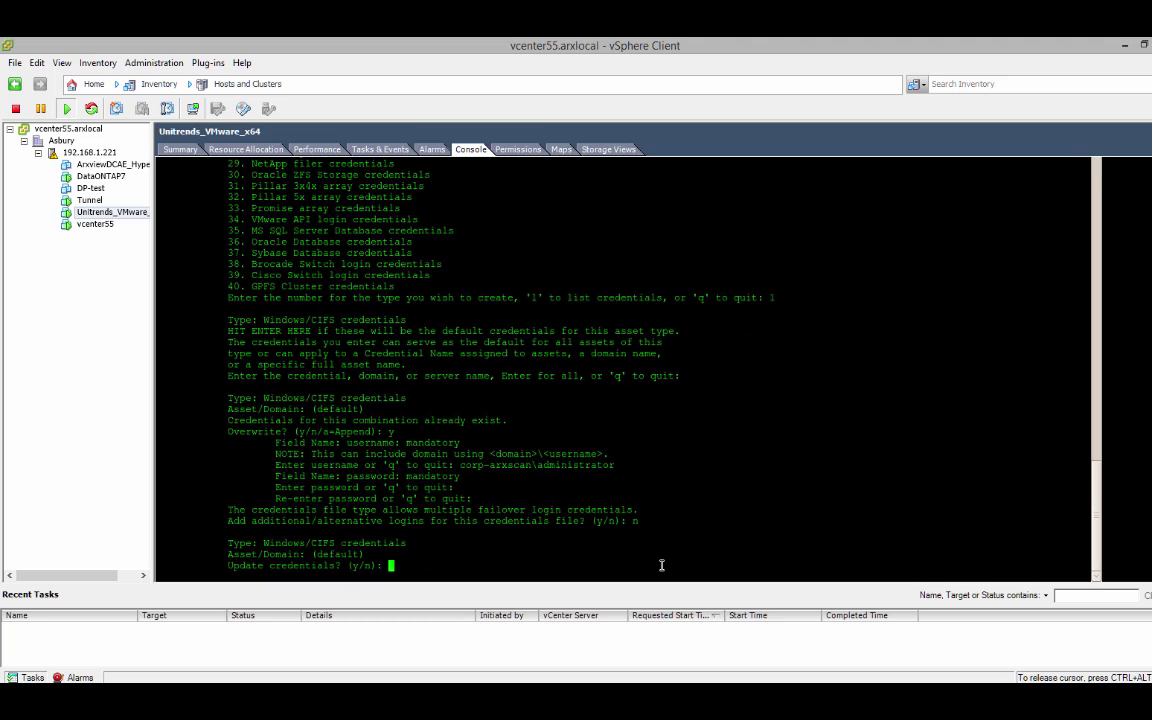
pyautogui.write('n')
pyautogui.press('Return')
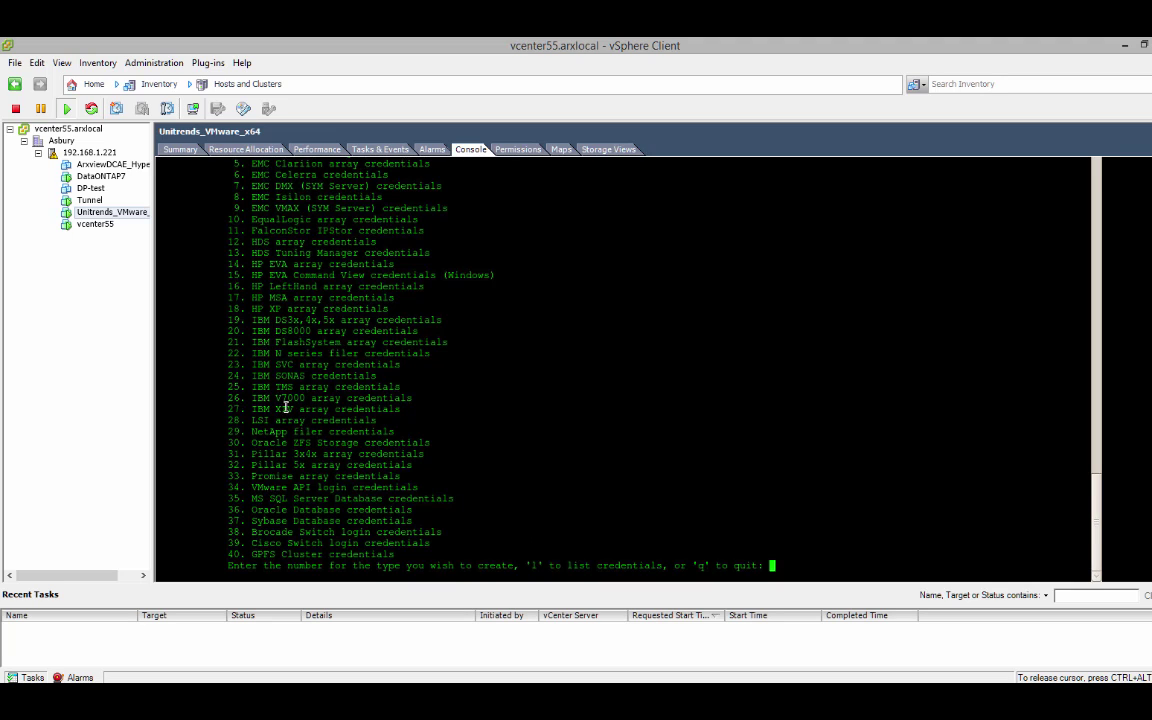
# - Overwrite the default NetApp filer credentials (type 29) with username root and a new password
pyautogui.moveTo(250, 431); pyautogui.dragTo(396, 432)
pyautogui.doubleClick(506, 463)
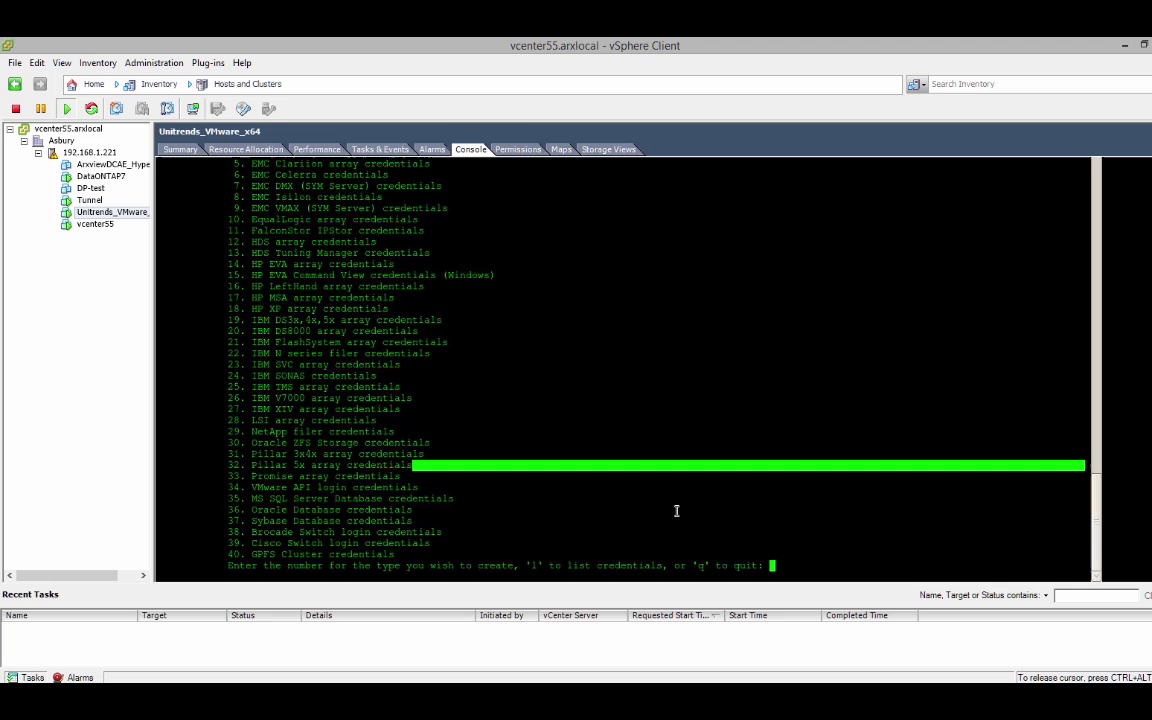
pyautogui.click(816, 565)
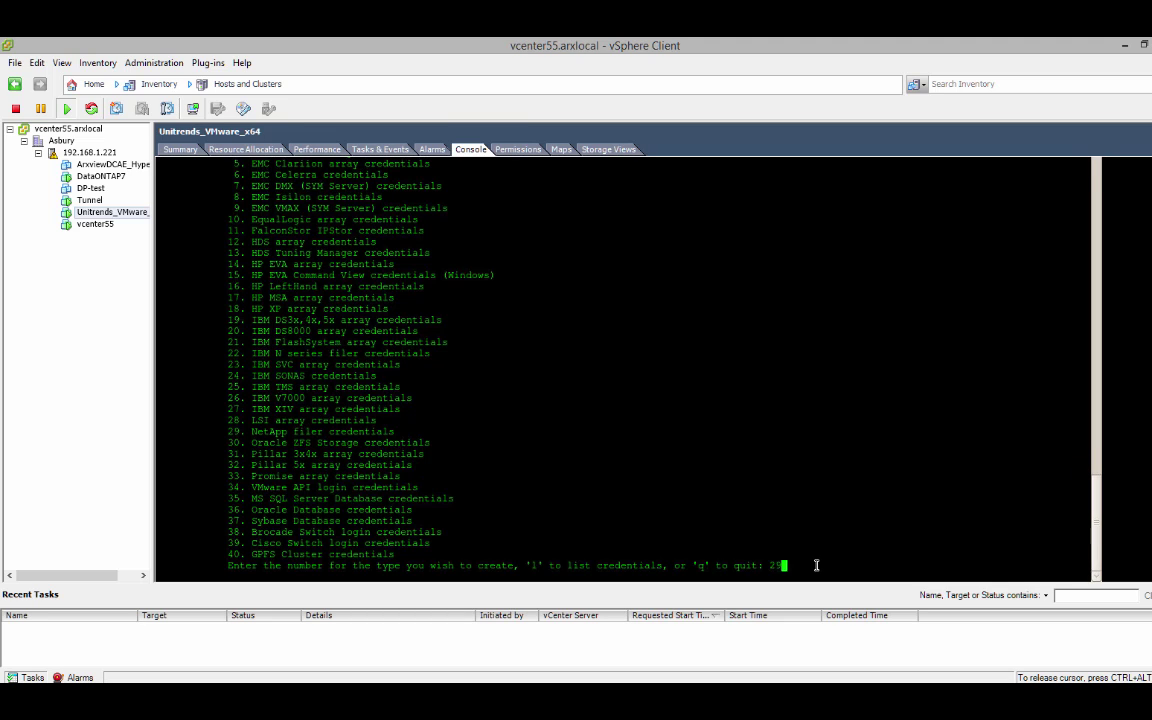
pyautogui.write('29')
pyautogui.press('Return')
pyautogui.press('Return')
pyautogui.write('y')
pyautogui.press('Return')
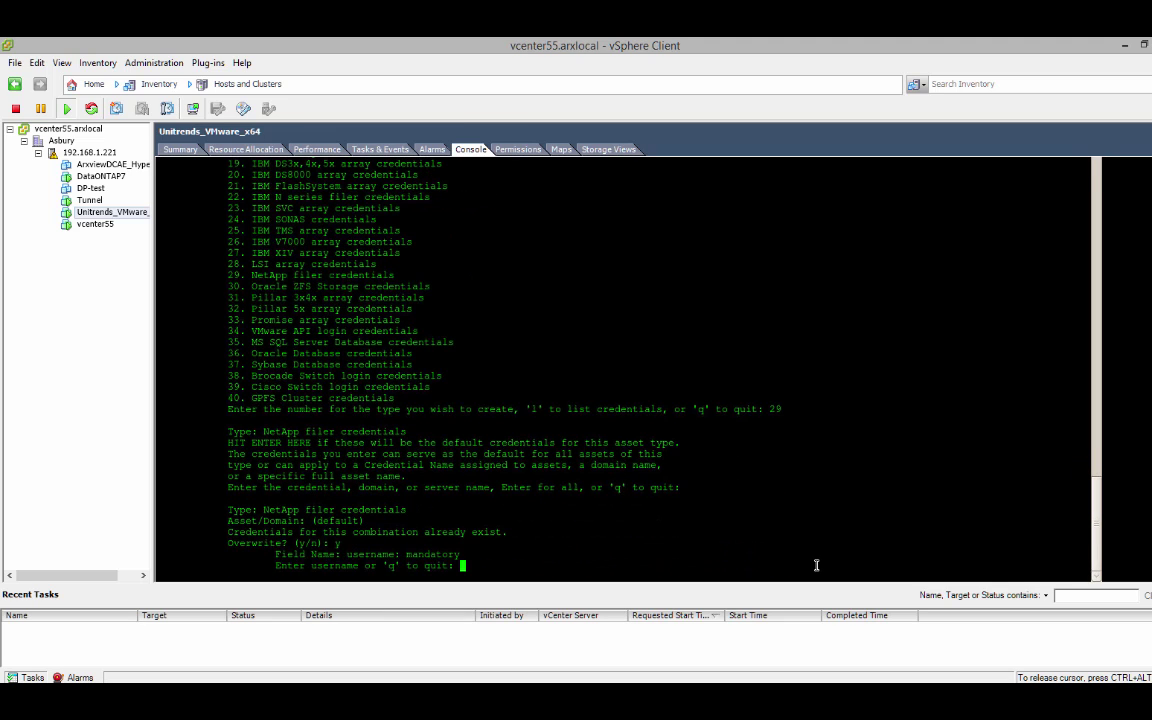
pyautogui.write('root')
pyautogui.press('Return')
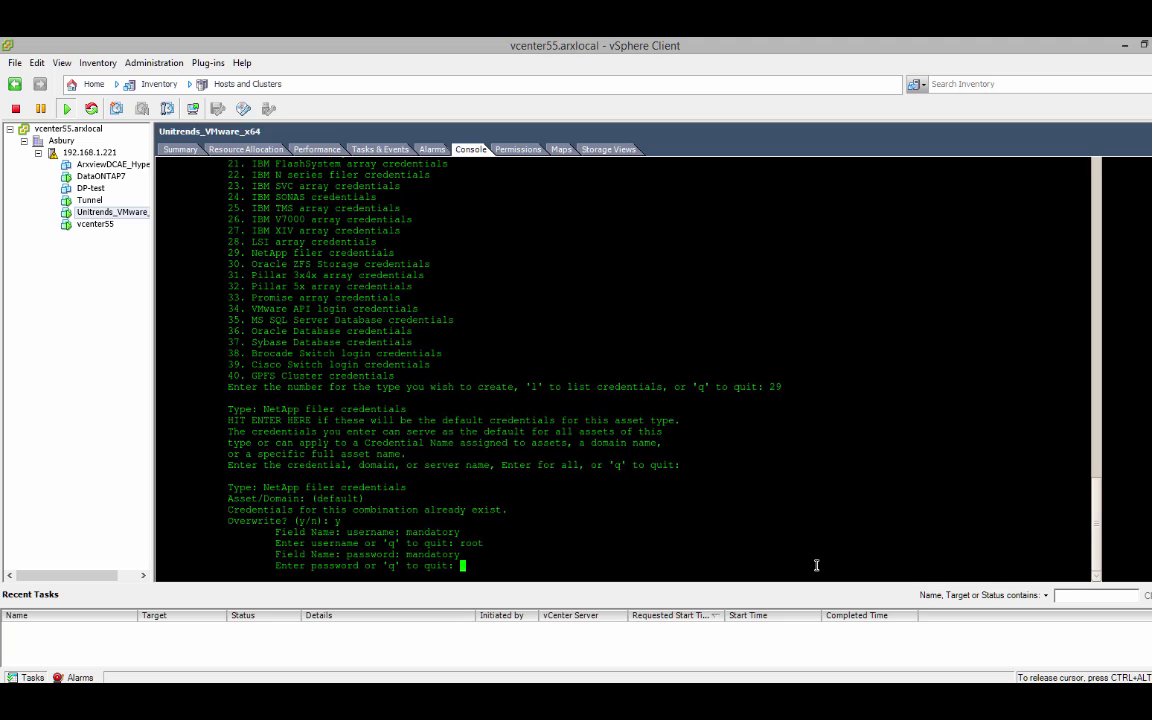
pyautogui.press('Return')
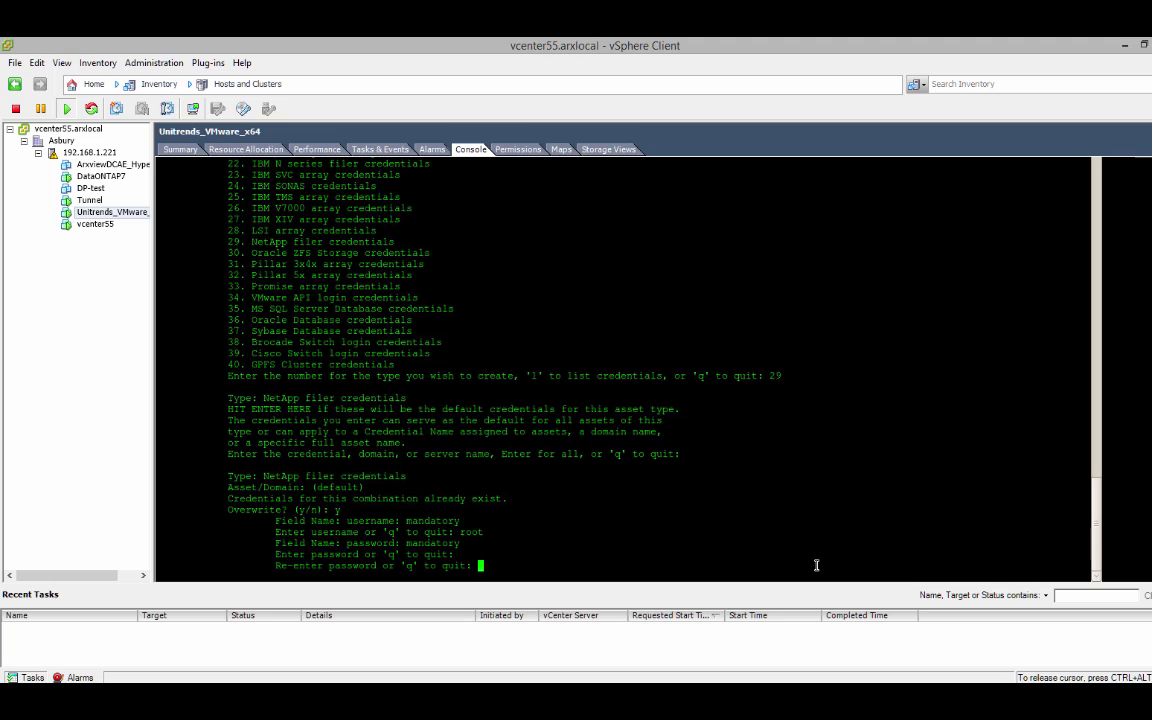
pyautogui.press('Return')
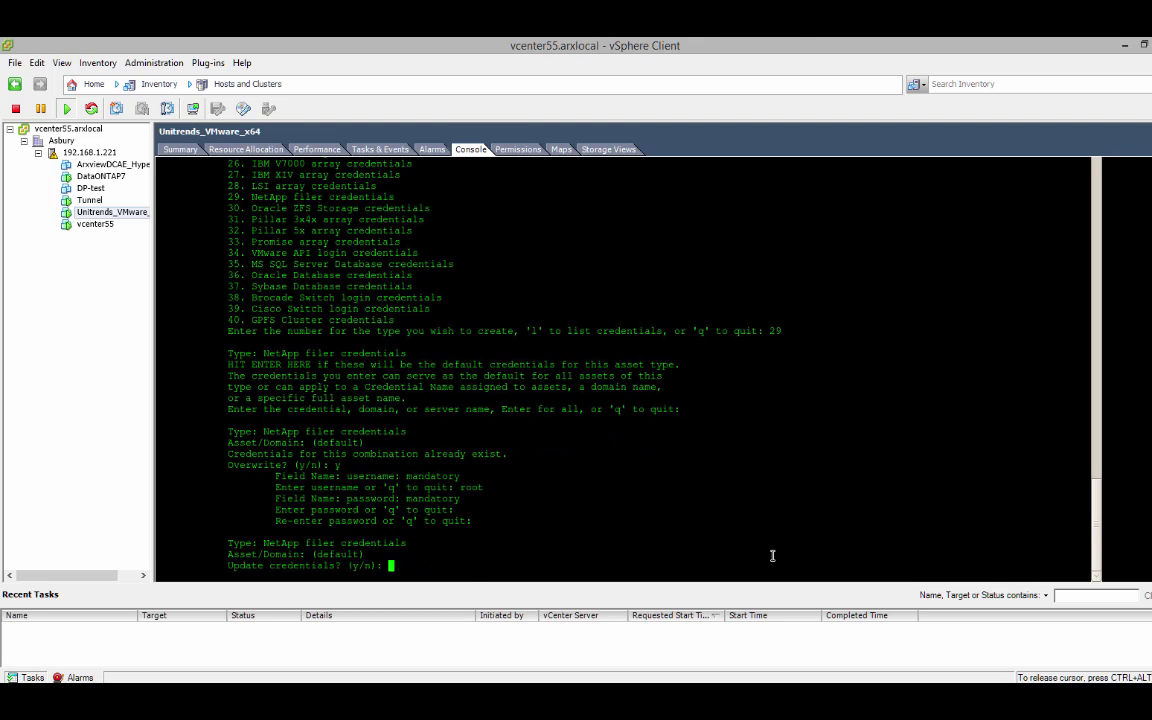
pyautogui.write('y')
pyautogui.press('Return')
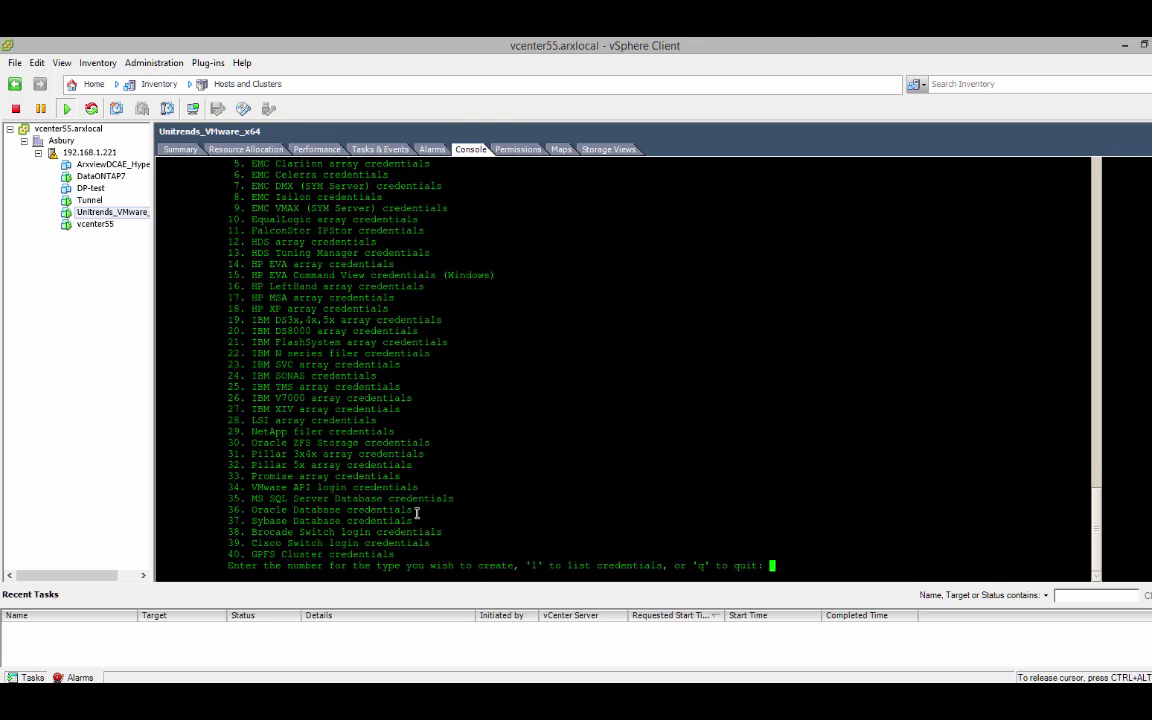
# - Overwrite the default VMware API login credentials (type 34) with username root and a new password
pyautogui.moveTo(251, 486); pyautogui.dragTo(416, 488)
pyautogui.click(790, 561)
pyautogui.write('34')
pyautogui.press('Return')
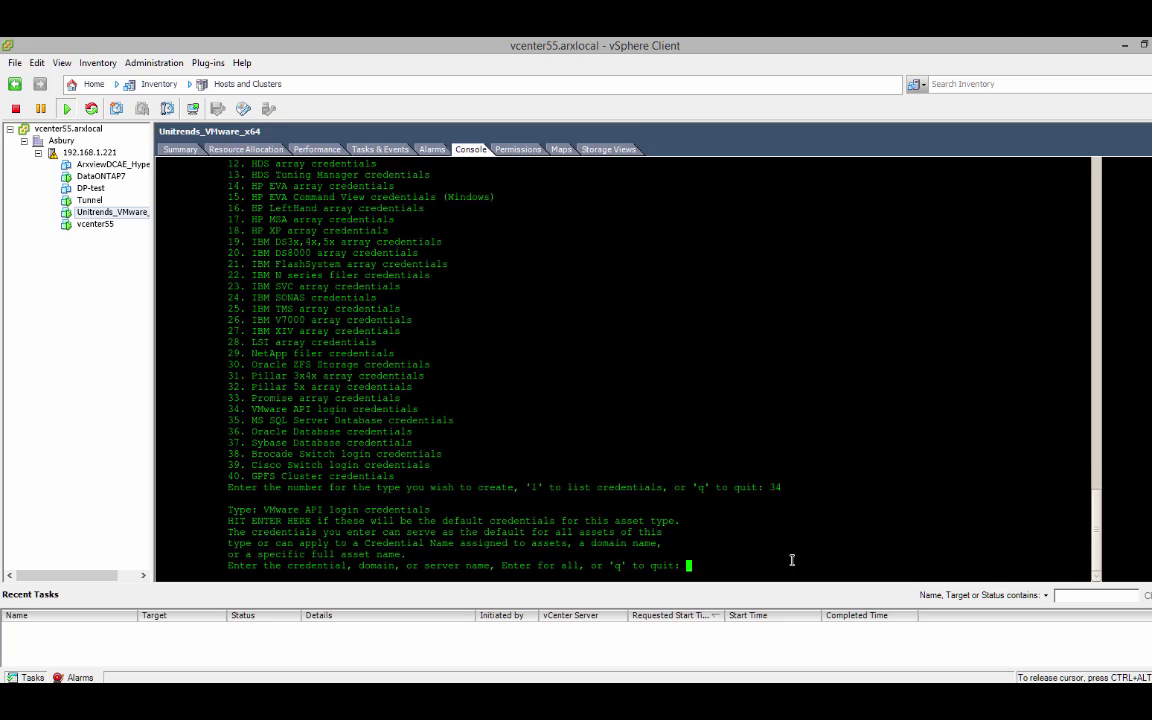
pyautogui.press('Return')
pyautogui.write('y')
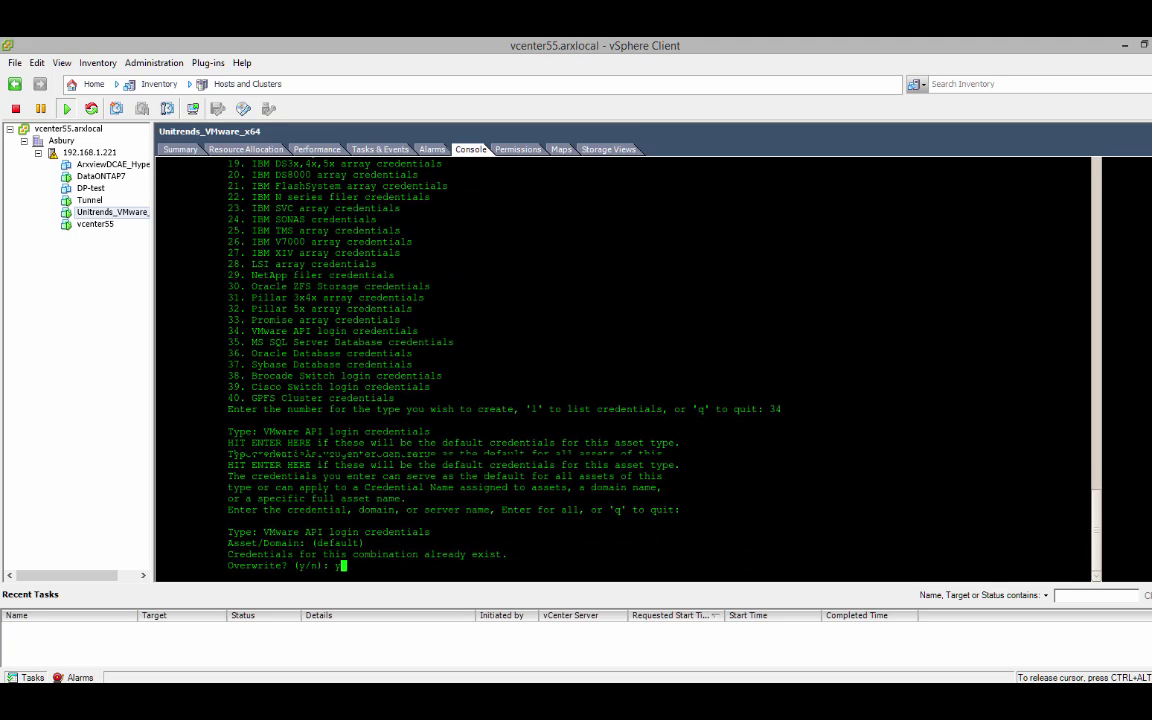
pyautogui.press('Return')
pyautogui.write('root')
pyautogui.press('Return')
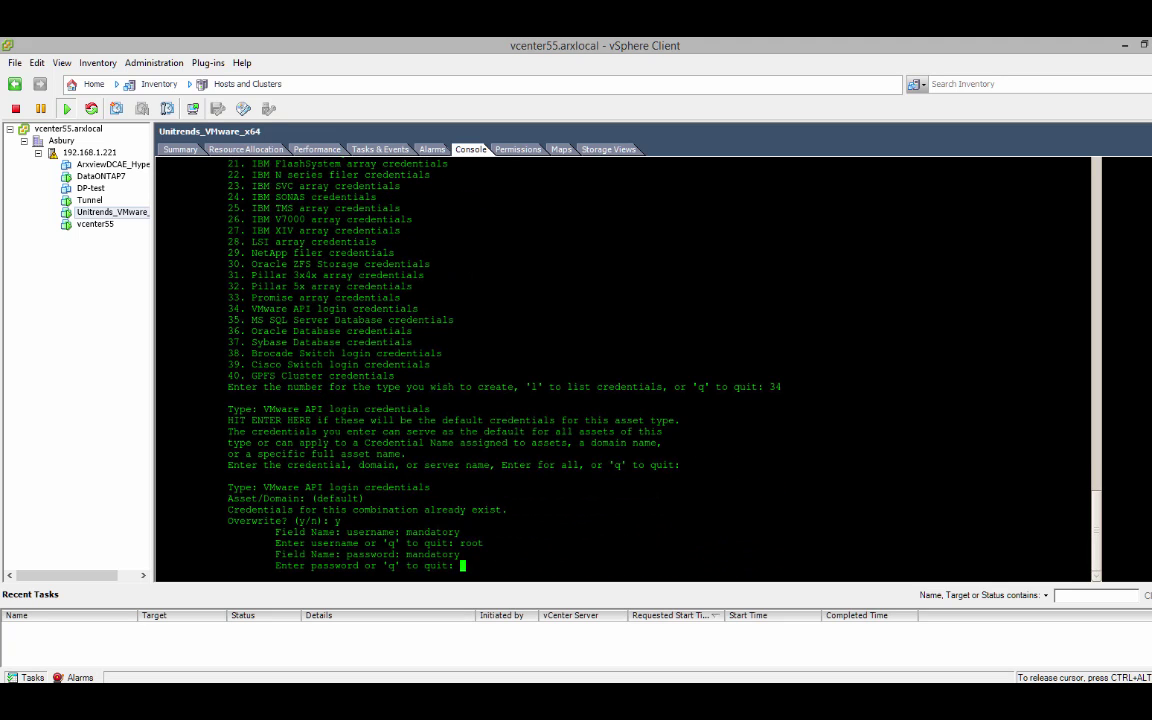
pyautogui.press('Return')
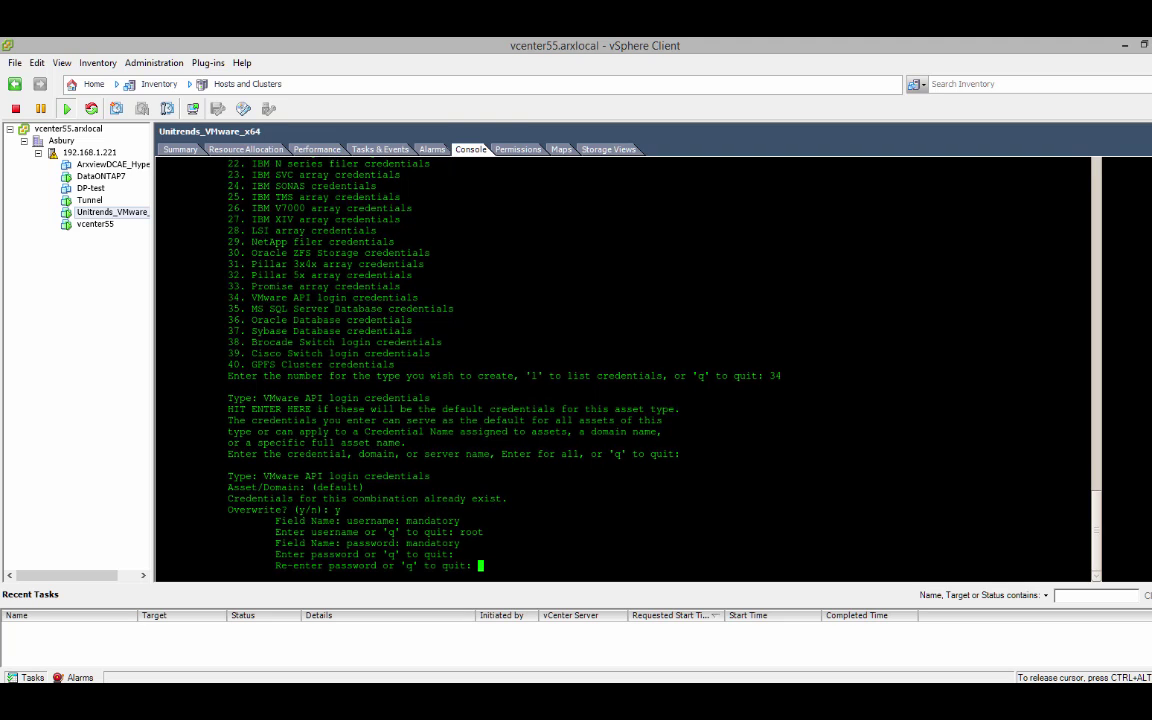
pyautogui.press('Return')
pyautogui.write('y')
pyautogui.press('Return')
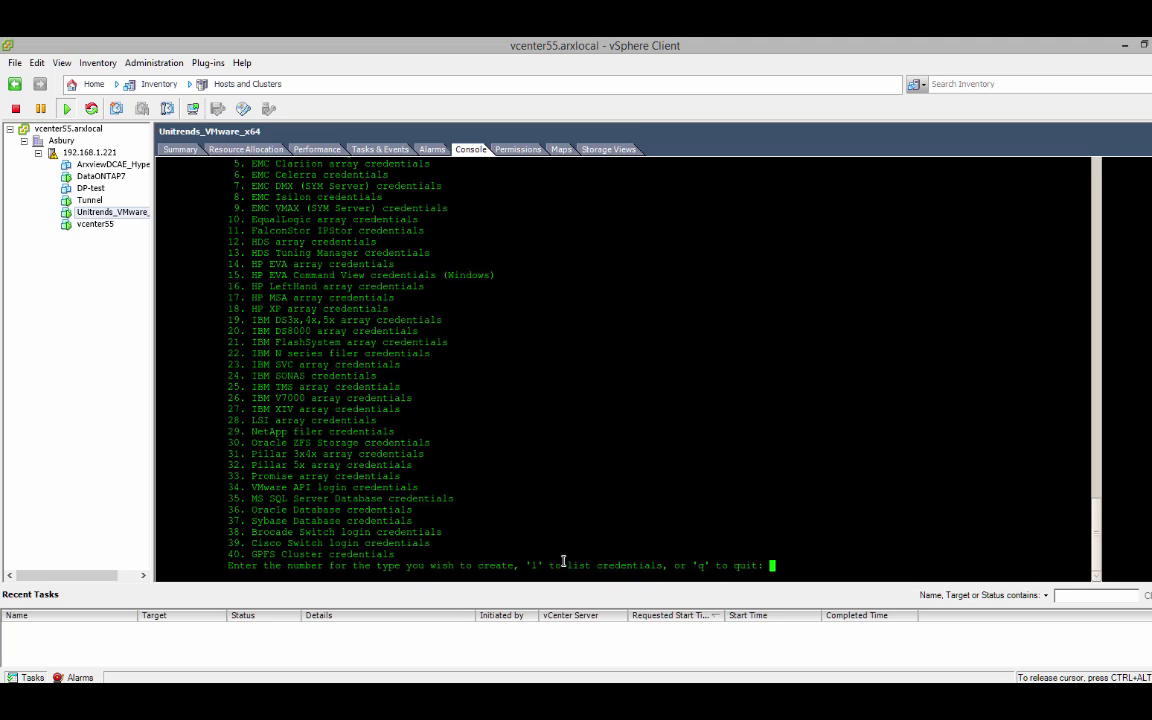
# - List the saved default credentials with the l option
pyautogui.moveTo(531, 565); pyautogui.dragTo(668, 567)
pyautogui.doubleClick(781, 568)
pyautogui.write('l')
pyautogui.press('Return')
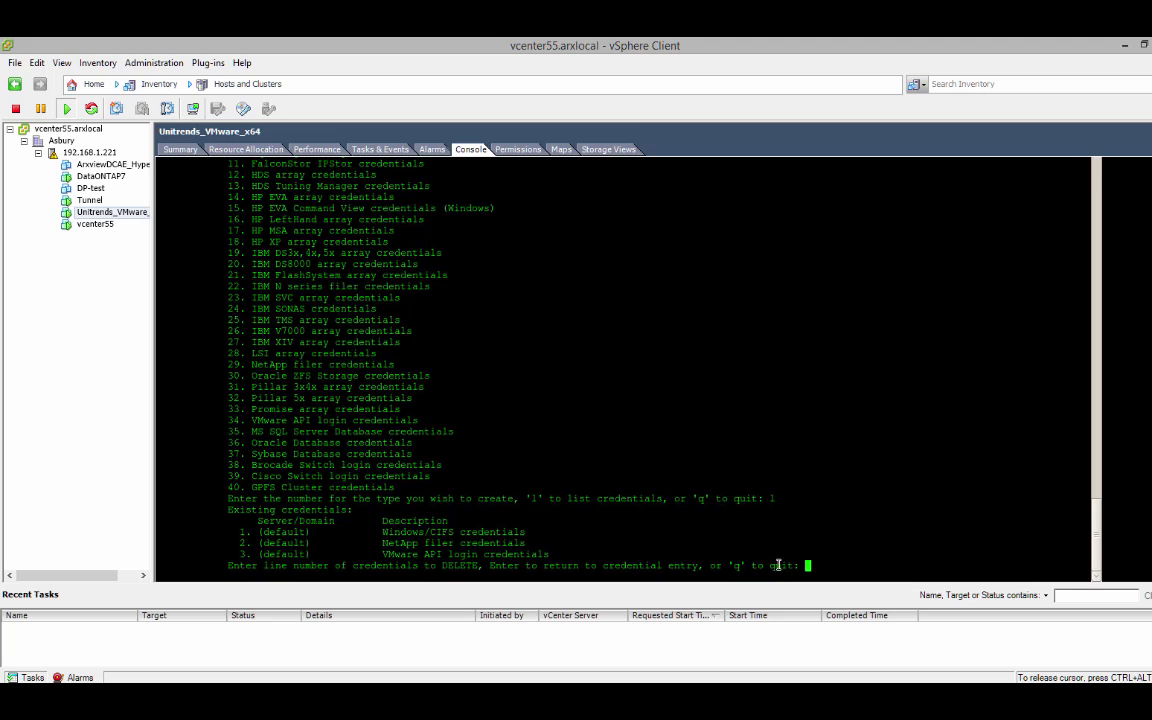
pyautogui.moveTo(735, 565); pyautogui.dragTo(800, 565)
pyautogui.write('q')
pyautogui.press('Return')
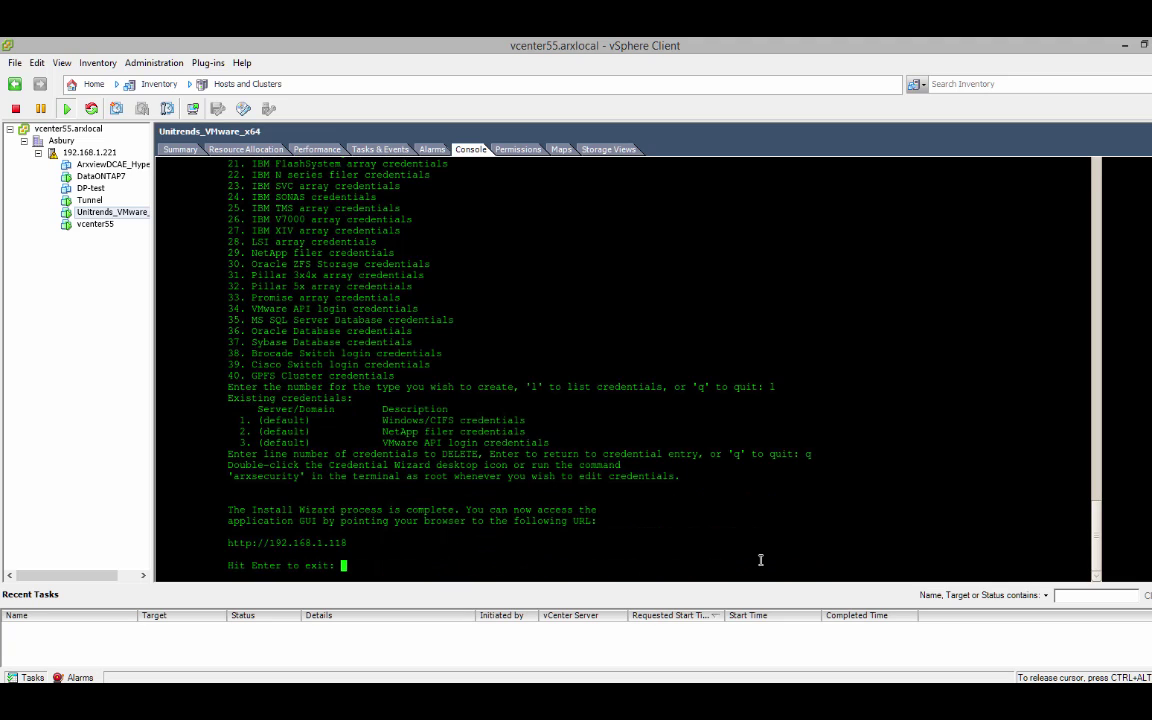
pyautogui.moveTo(230, 510); pyautogui.dragTo(598, 520)
pyautogui.moveTo(527, 549); pyautogui.dragTo(230, 542)
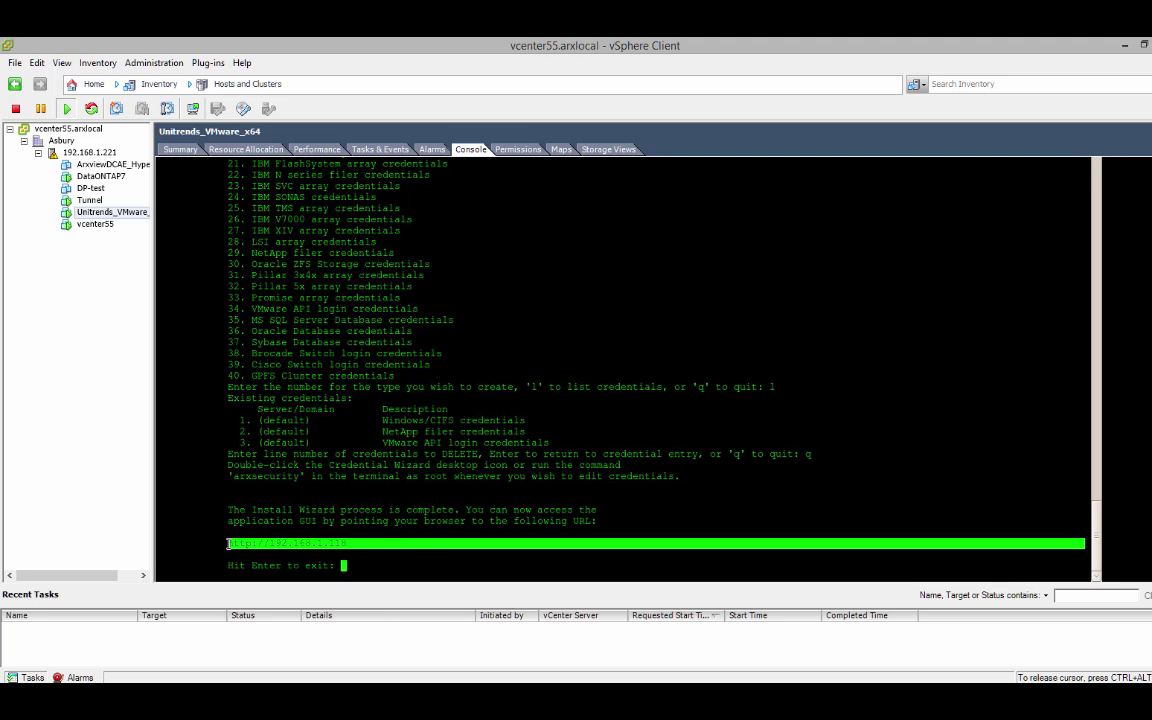
pyautogui.click(446, 561)
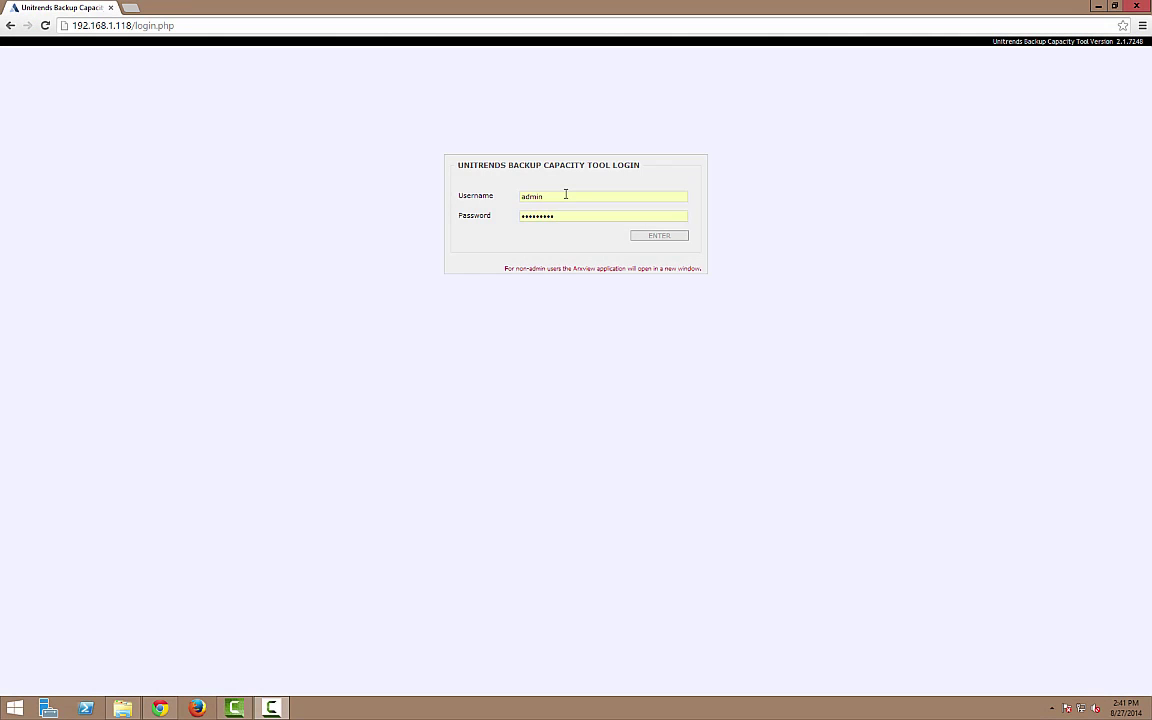
# - Log in with the suggested admin username and password, then rename the enterprise LOB to ABC Co
pyautogui.click(566, 196)
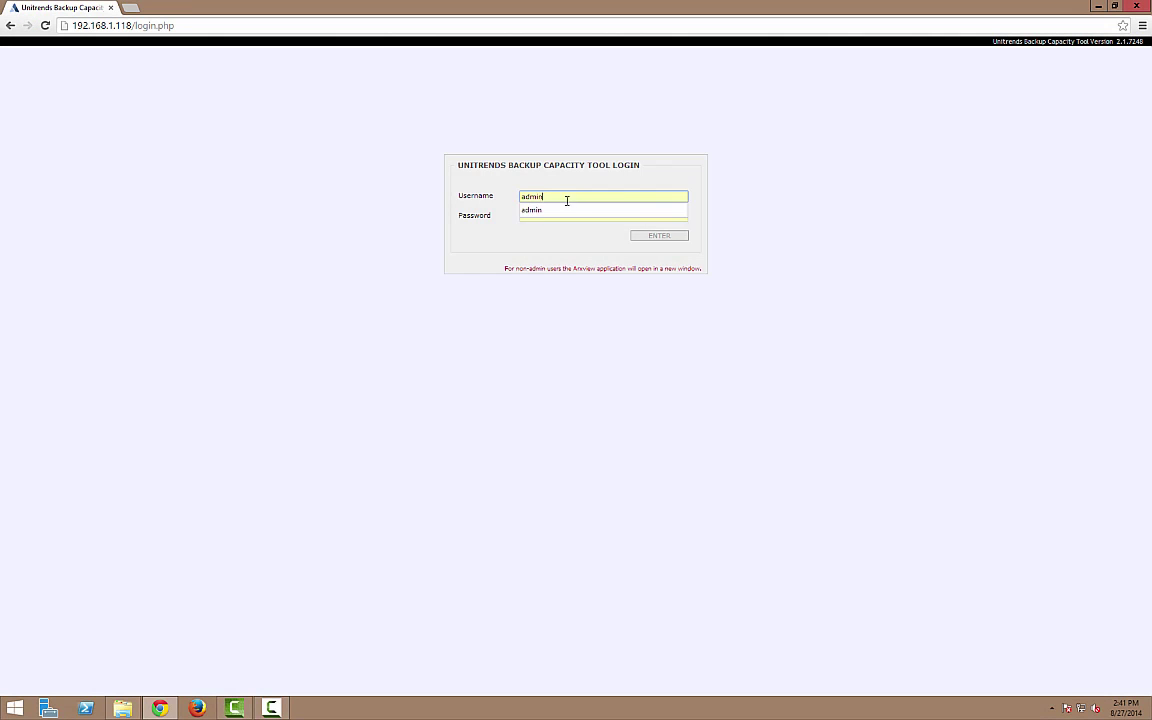
pyautogui.click(588, 212)
pyautogui.press('Tab')
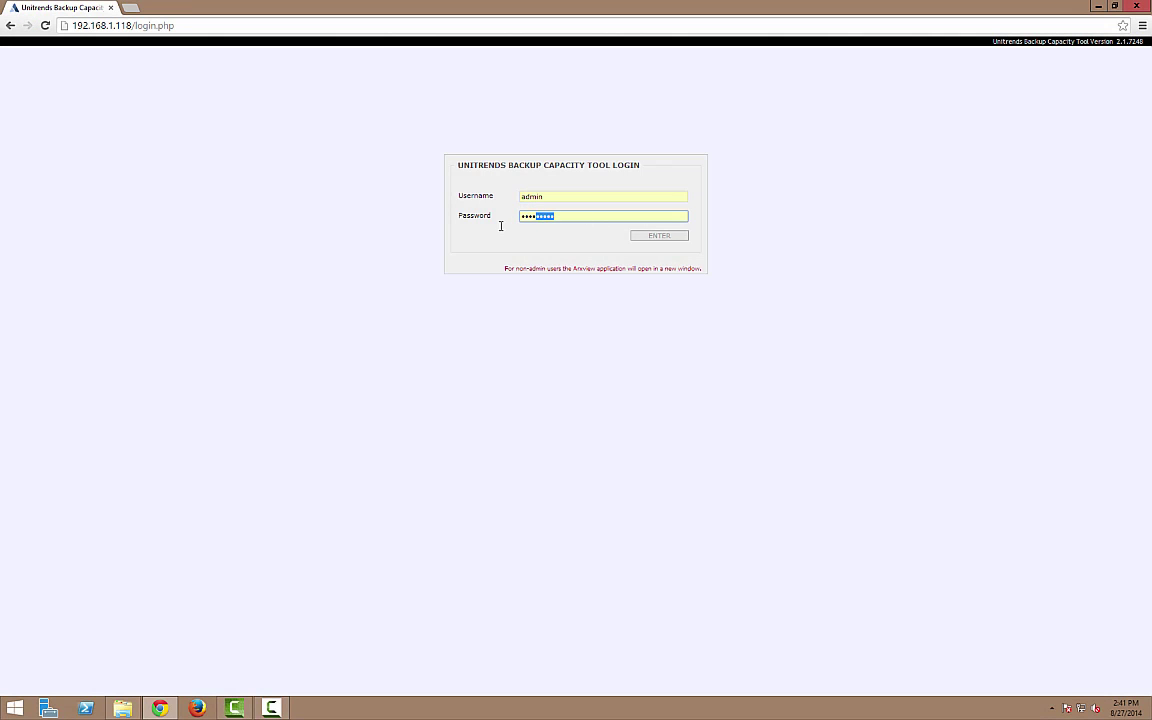
pyautogui.click(643, 238)
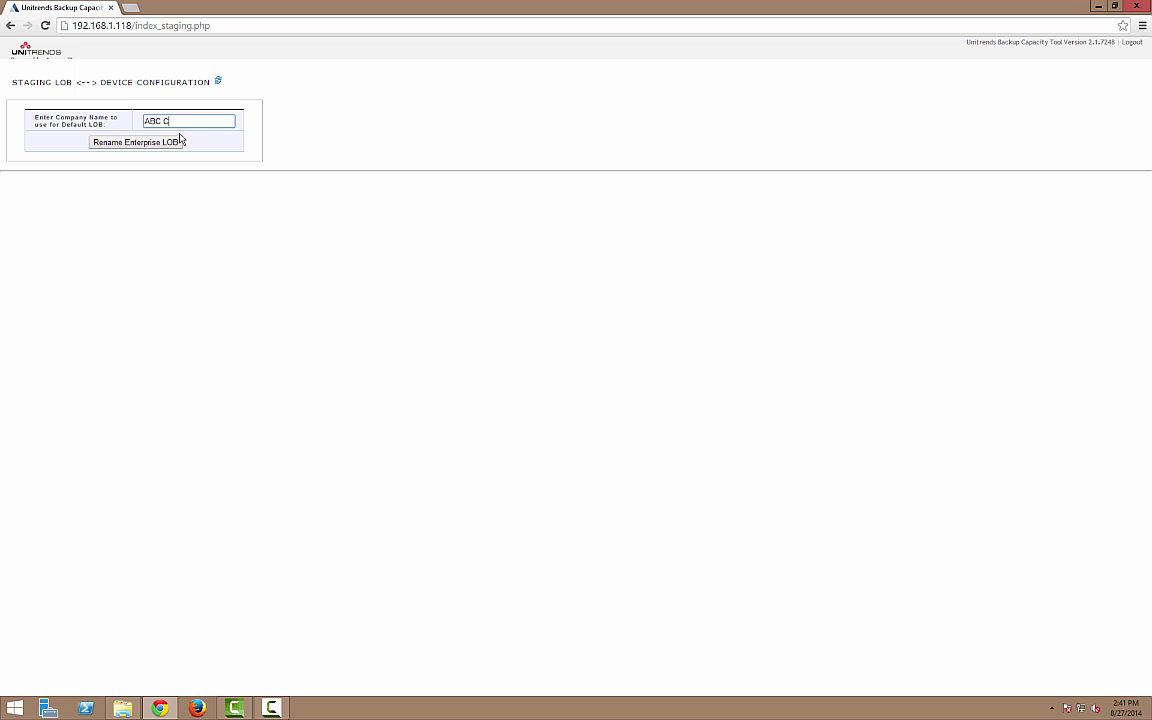
pyautogui.click(113, 143)
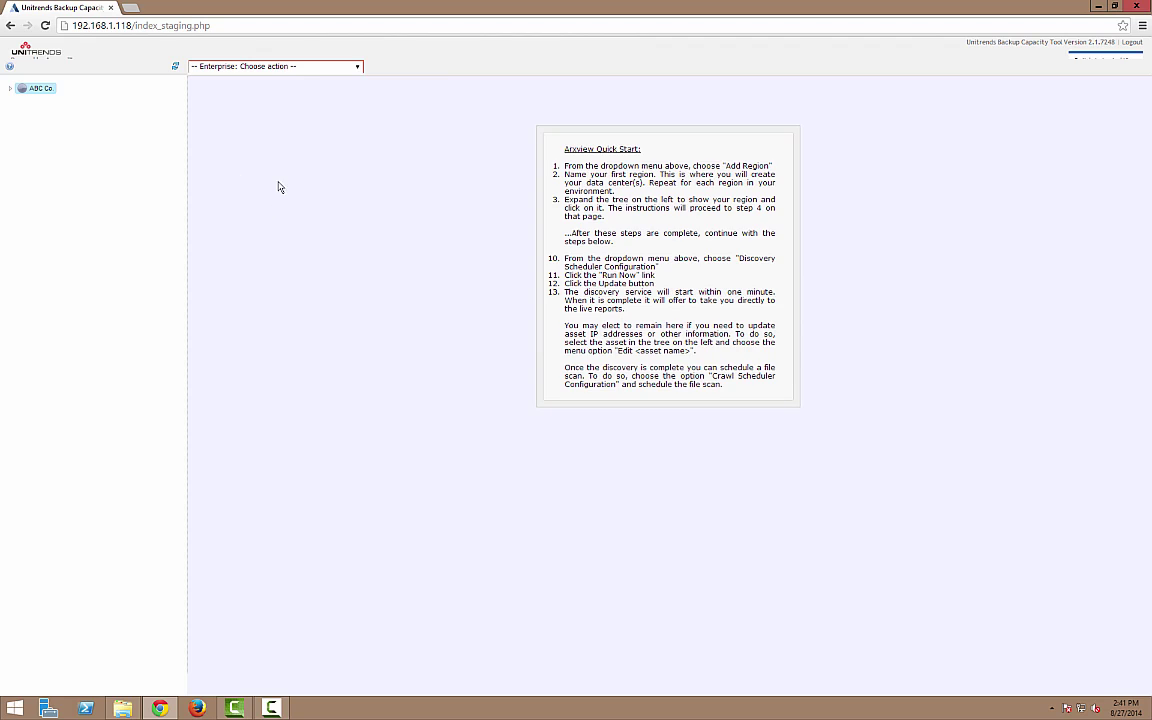
# - Review the Quick Start instructions and expand ABC Co. and Region_1 in the tree
pyautogui.moveTo(565, 148); pyautogui.dragTo(724, 390)
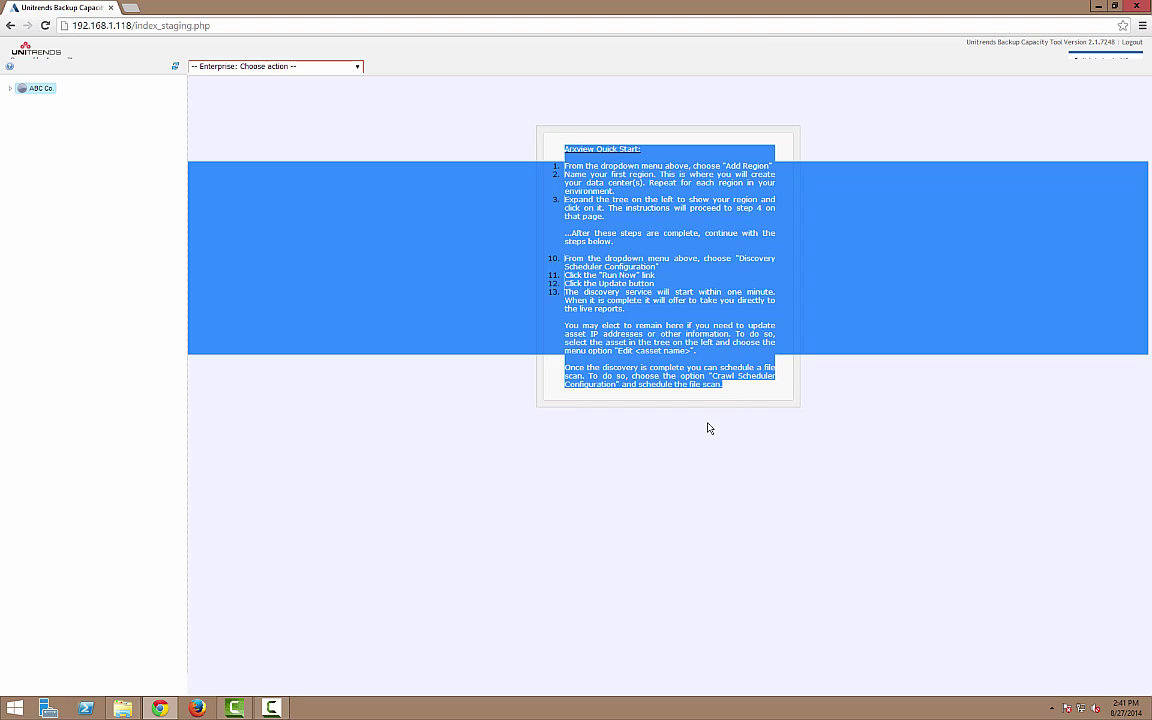
pyautogui.click(705, 428)
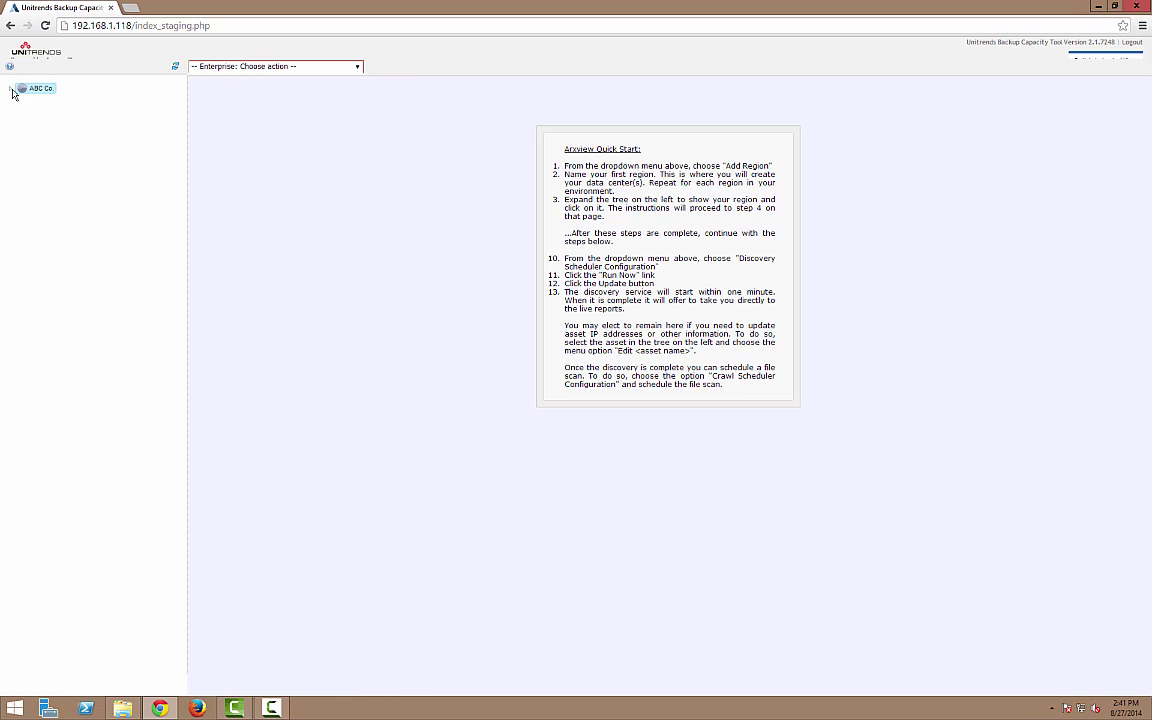
pyautogui.click(10, 88)
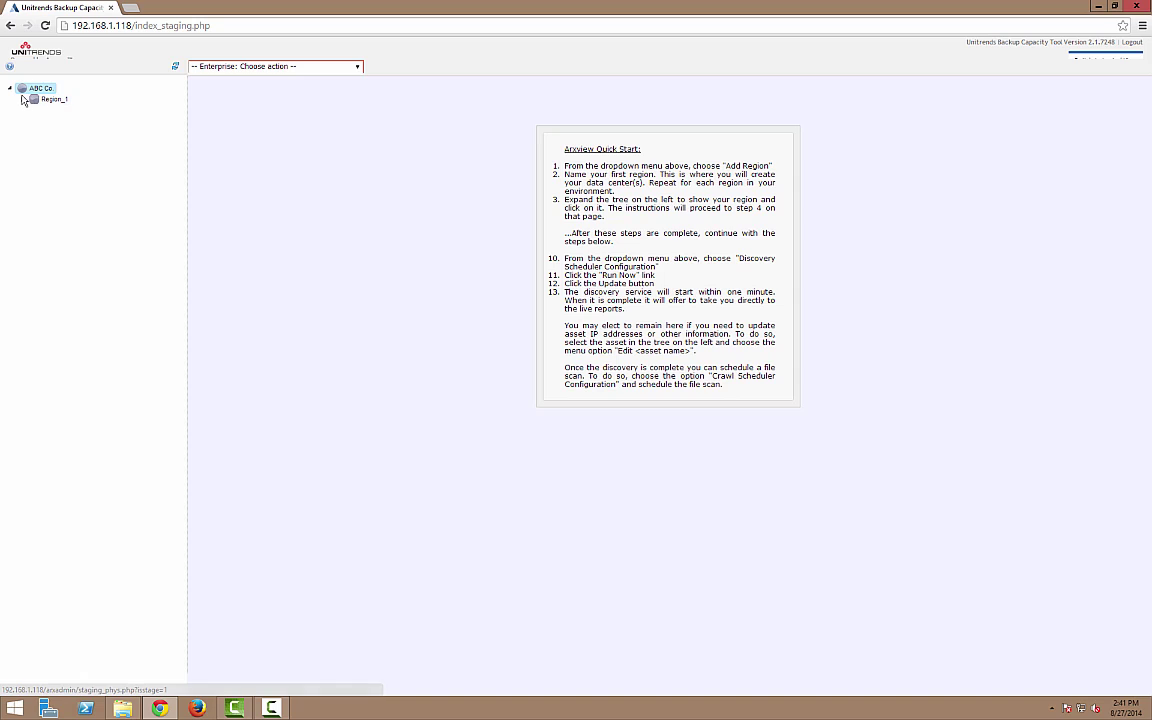
pyautogui.click(22, 99)
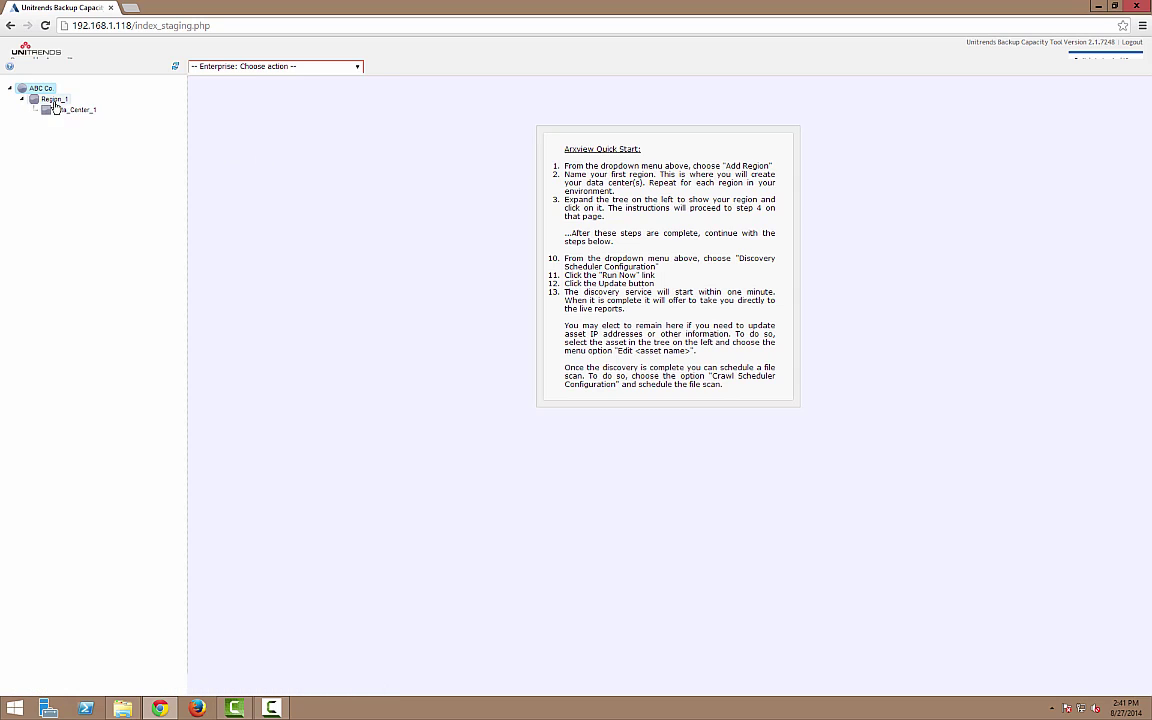
# - Rename Region_1 to Asbury through Edit Region and save
pyautogui.click(54, 100)
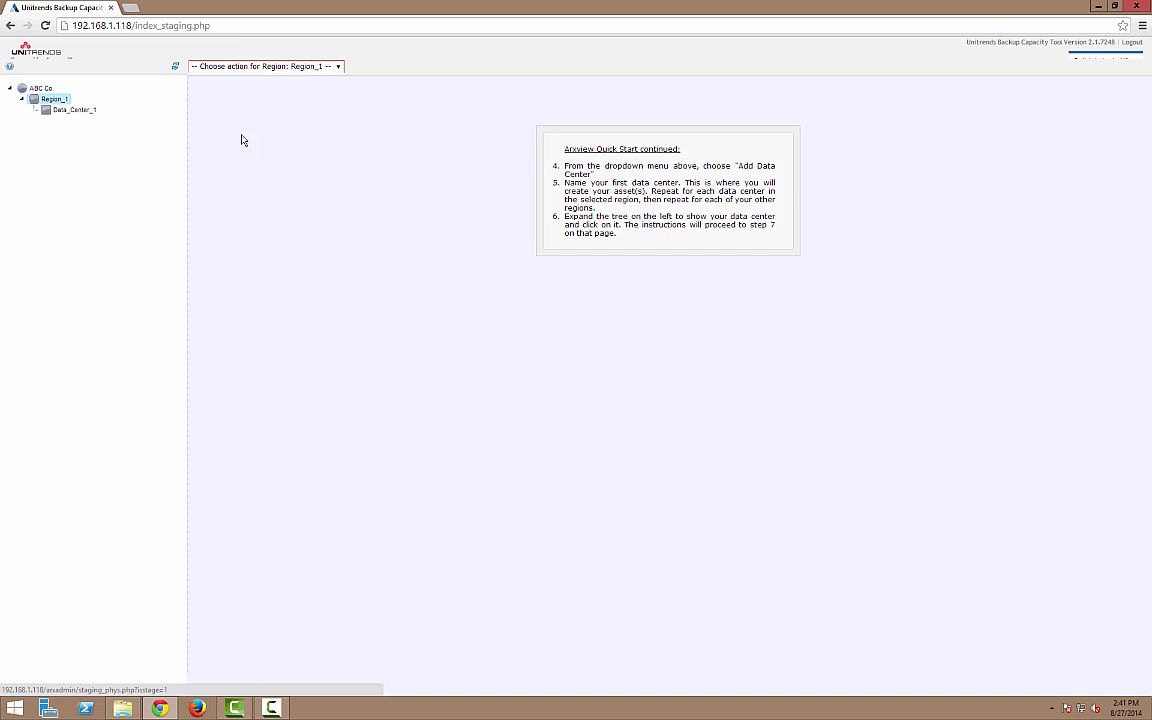
pyautogui.click(277, 67)
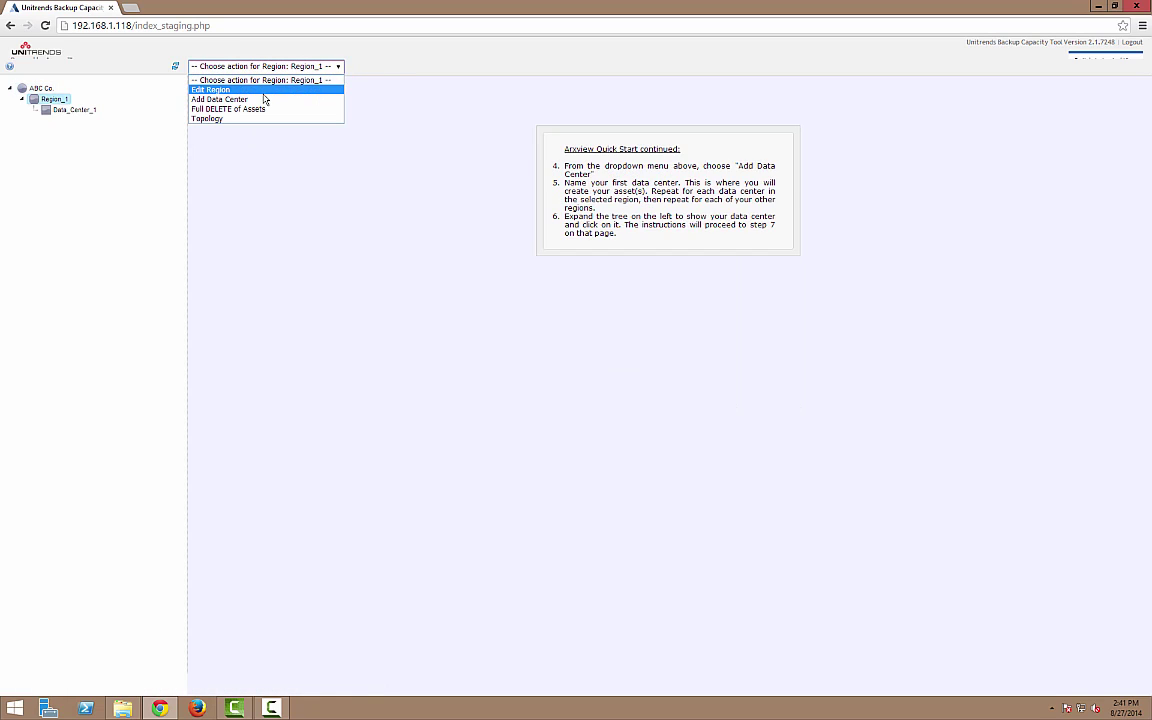
pyautogui.click(262, 90)
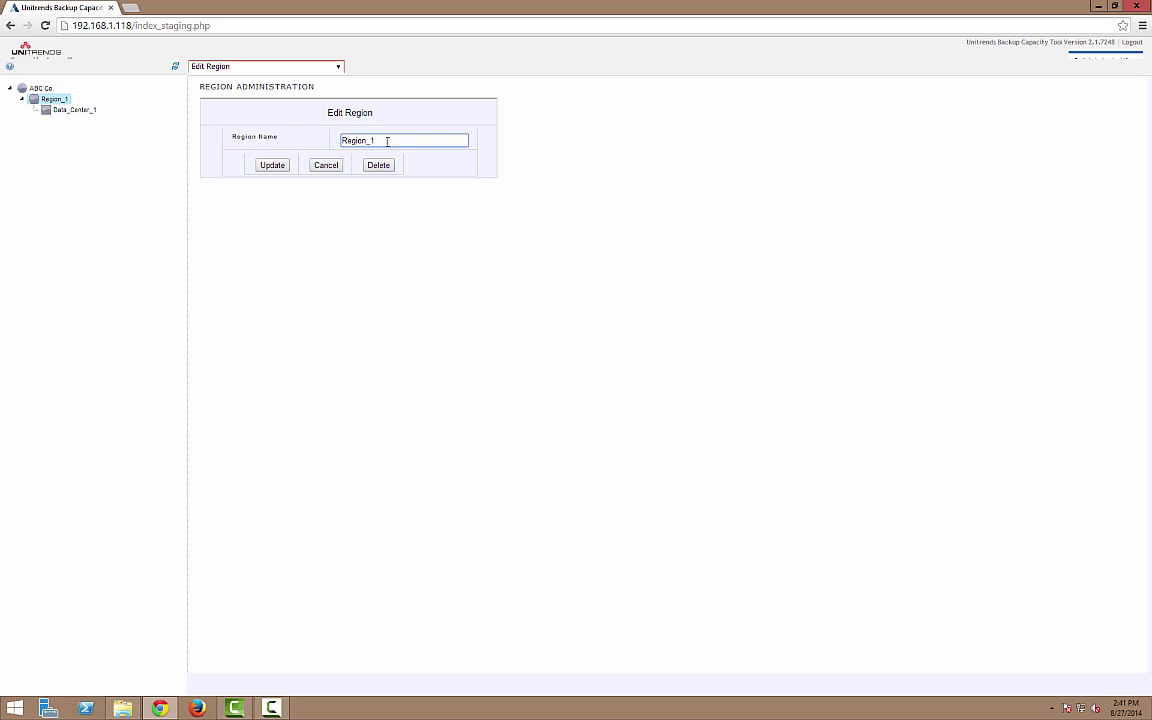
pyautogui.moveTo(386, 140); pyautogui.dragTo(332, 146)
pyautogui.write('Asbury')
pyautogui.click(266, 169)
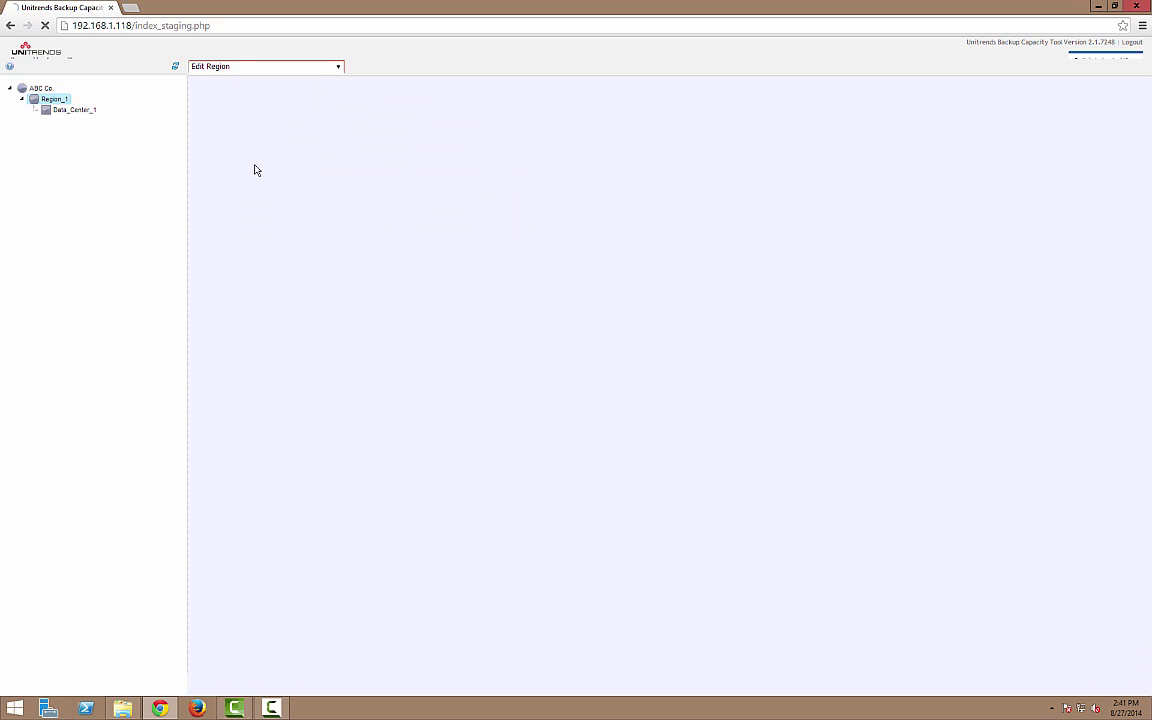
pyautogui.click(74, 110)
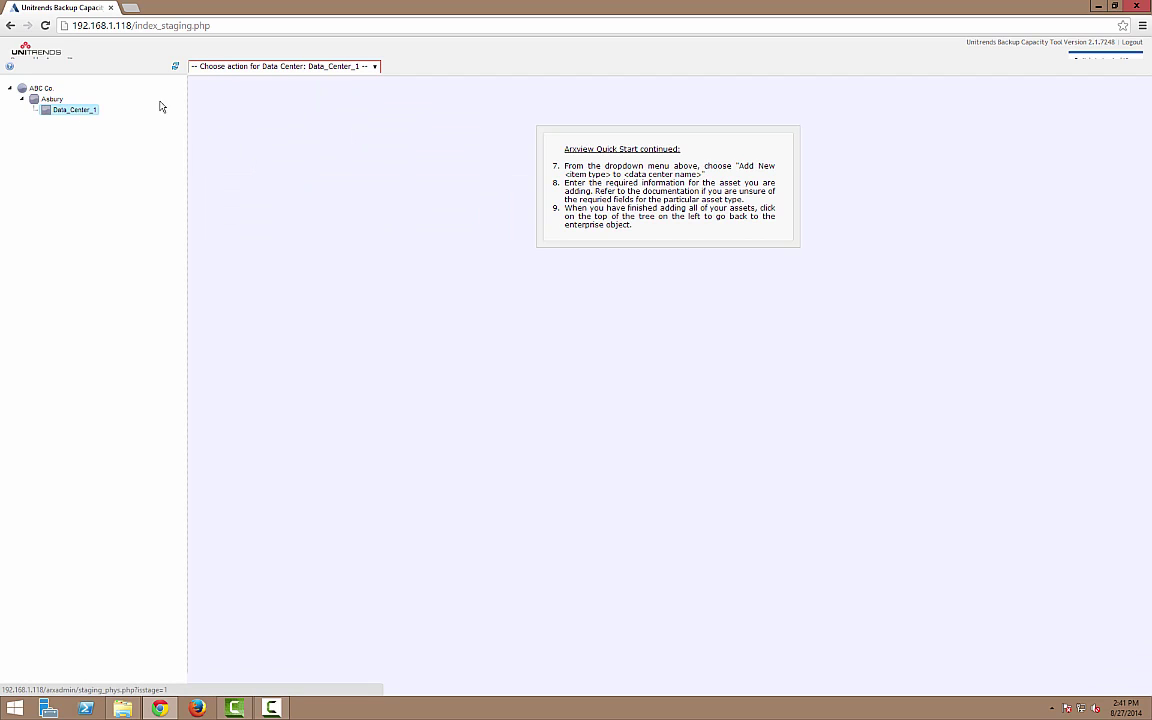
# - Rename Data_Center_1 to DEV through Edit Data Center, then go back to ABC Co
pyautogui.click(300, 66)
pyautogui.click(283, 90)
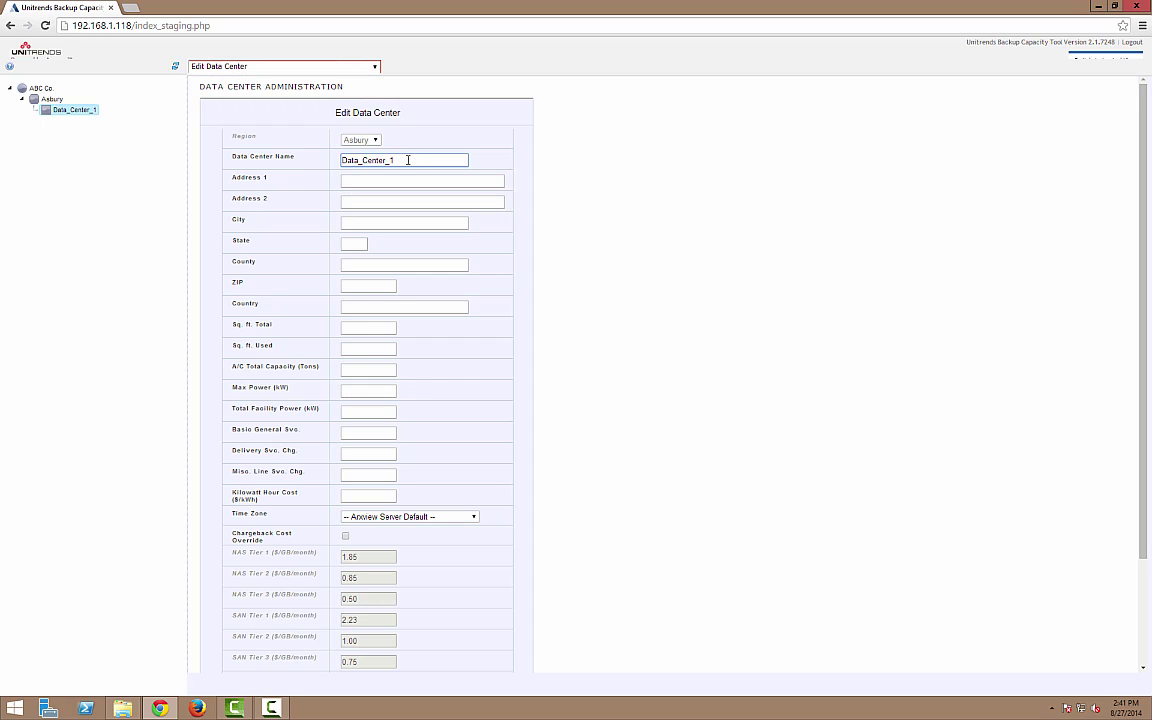
pyautogui.doubleClick(408, 160)
pyautogui.write('DEV')
pyautogui.press('Return')
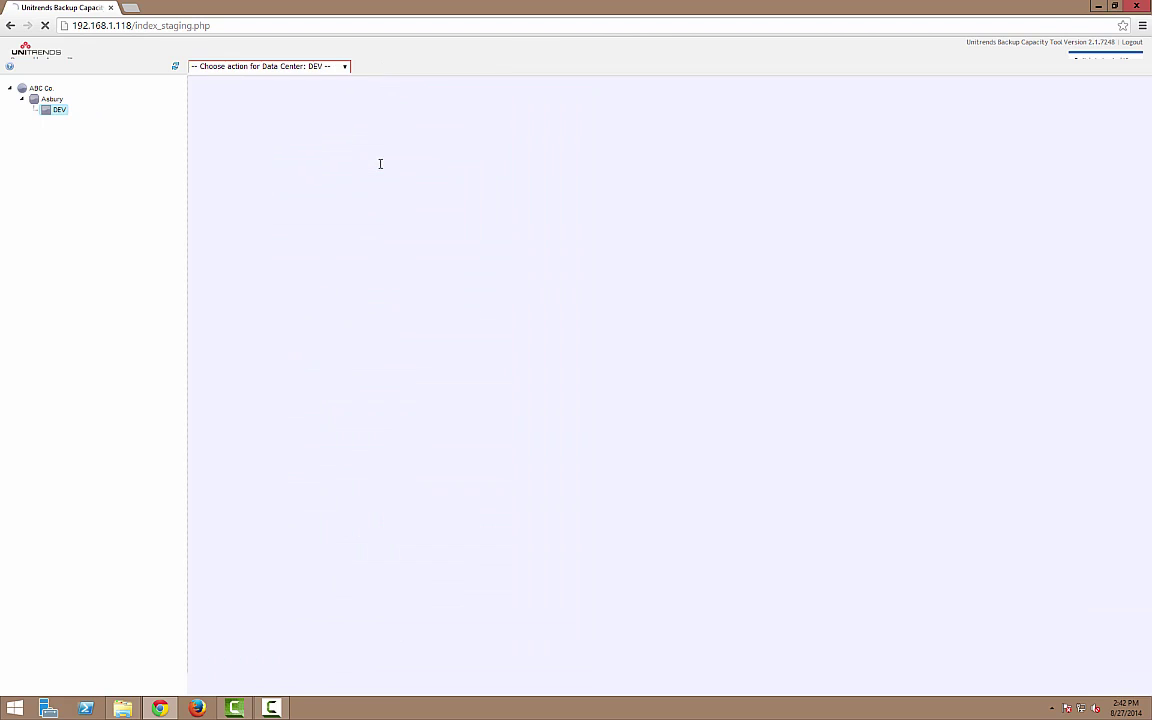
pyautogui.click(40, 88)
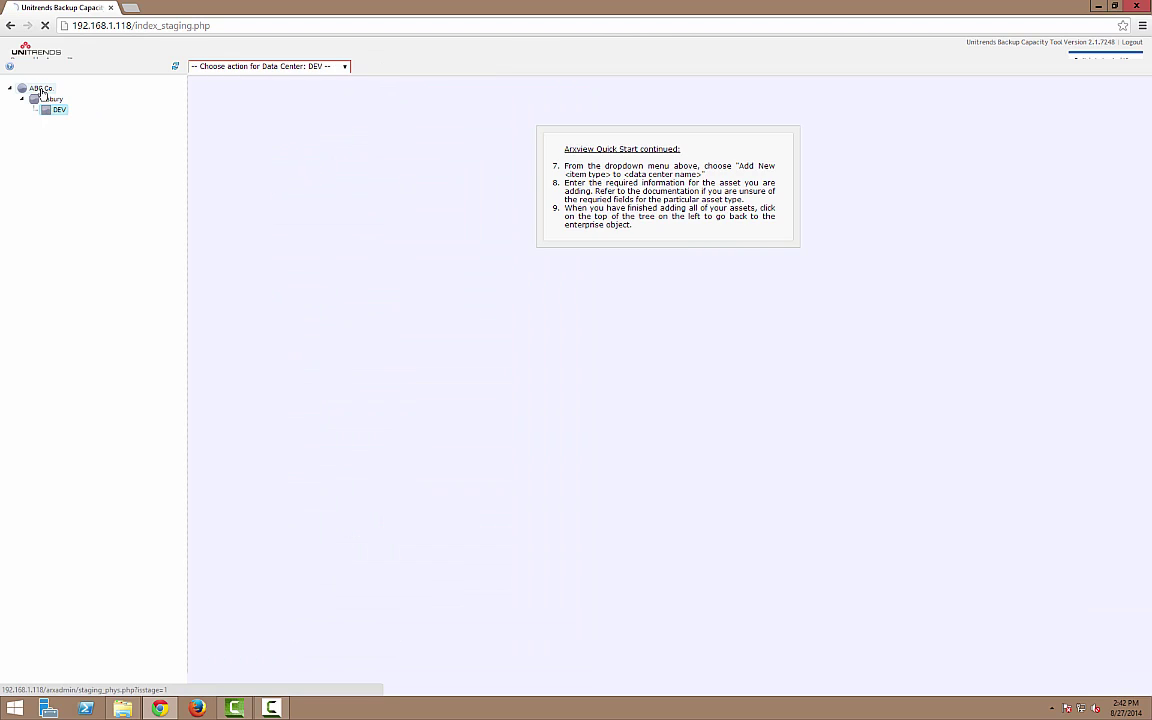
pyautogui.click(300, 68)
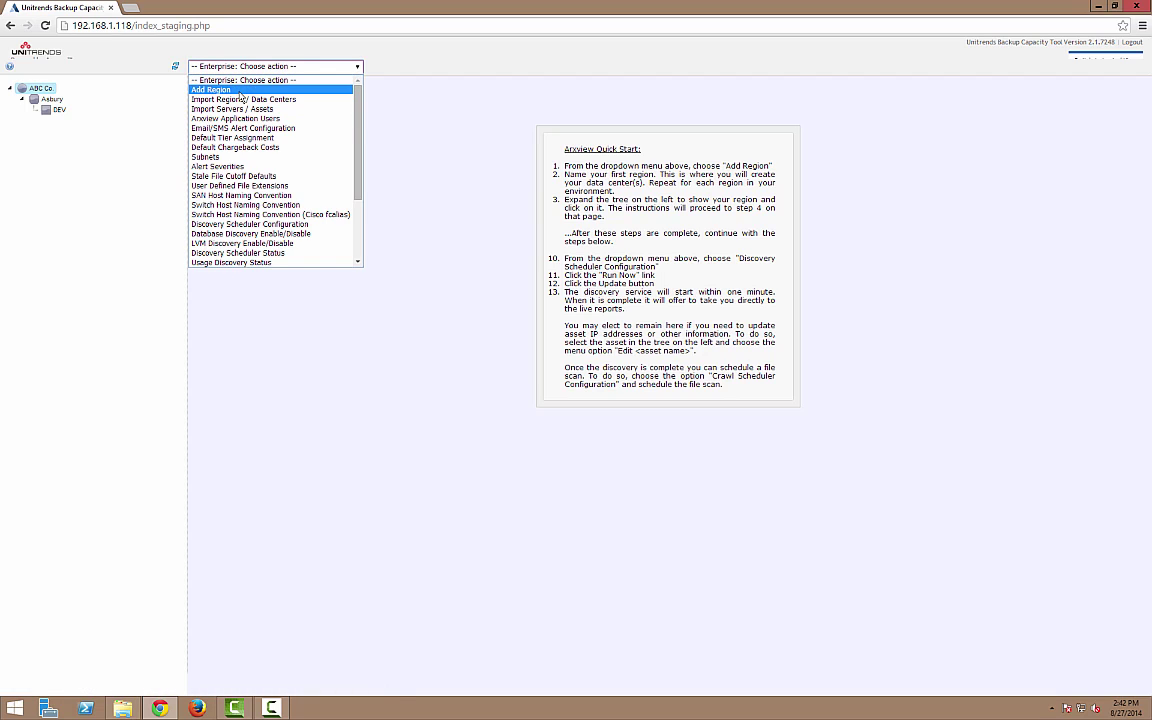
# - Start a new NAS filer in DEV named netapp1 with vendor NetApp
pyautogui.click(55, 102)
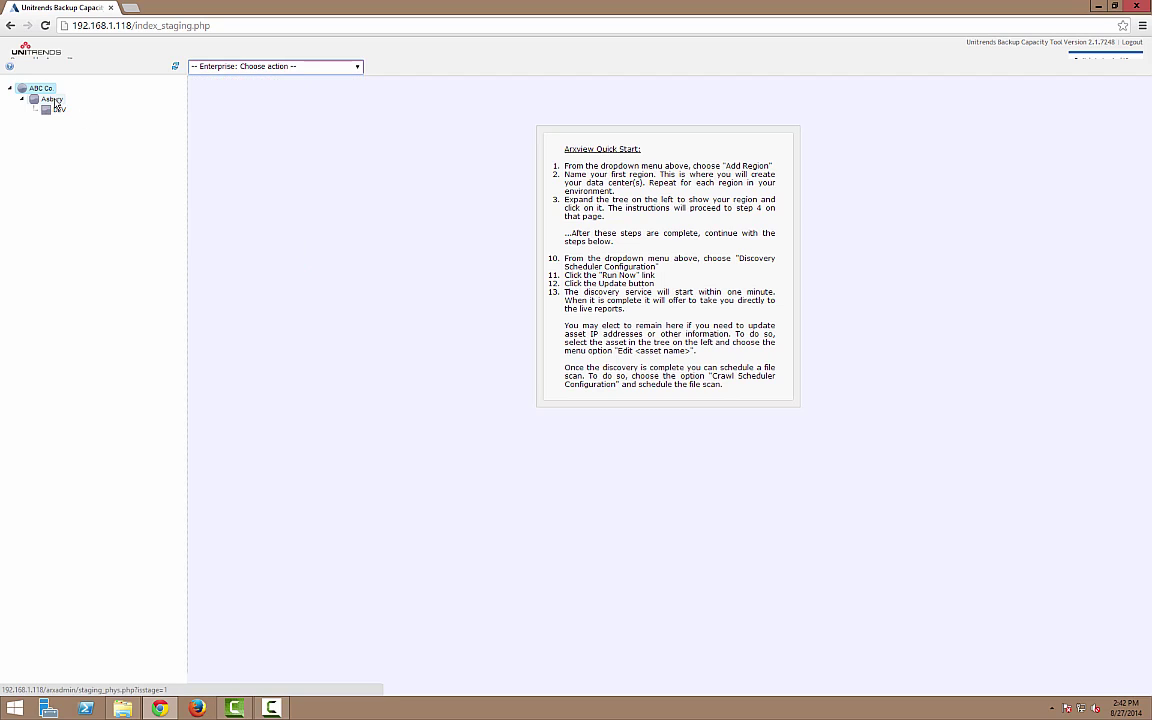
pyautogui.click(232, 67)
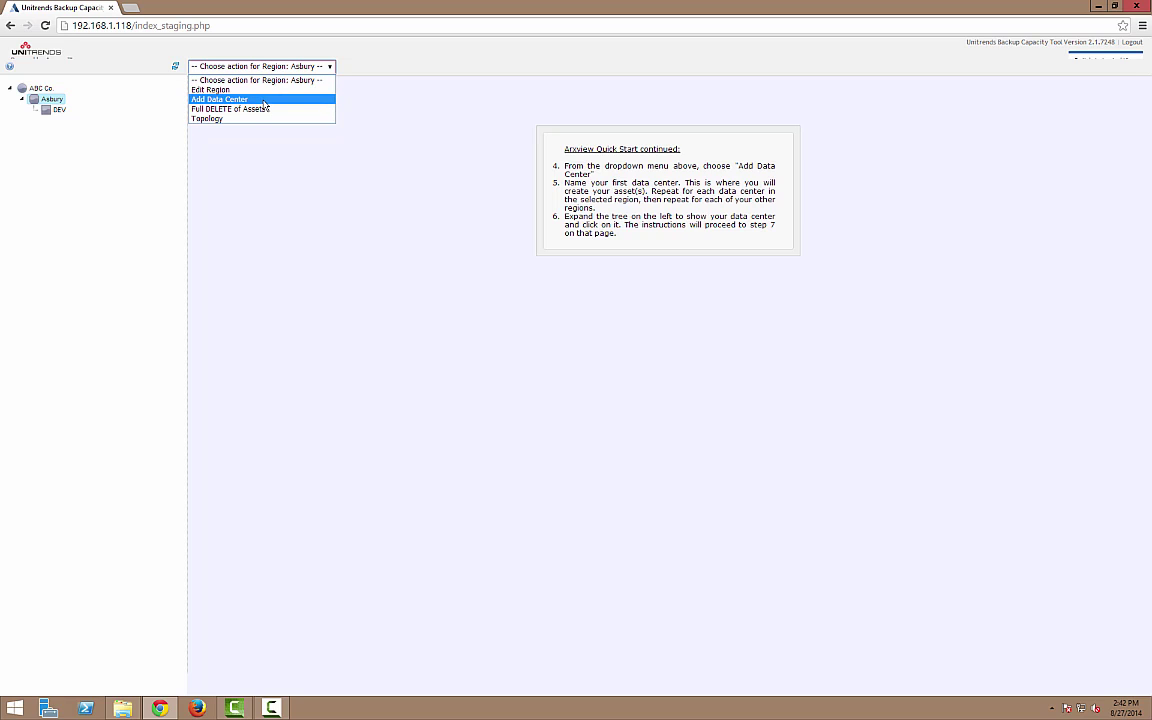
pyautogui.click(57, 111)
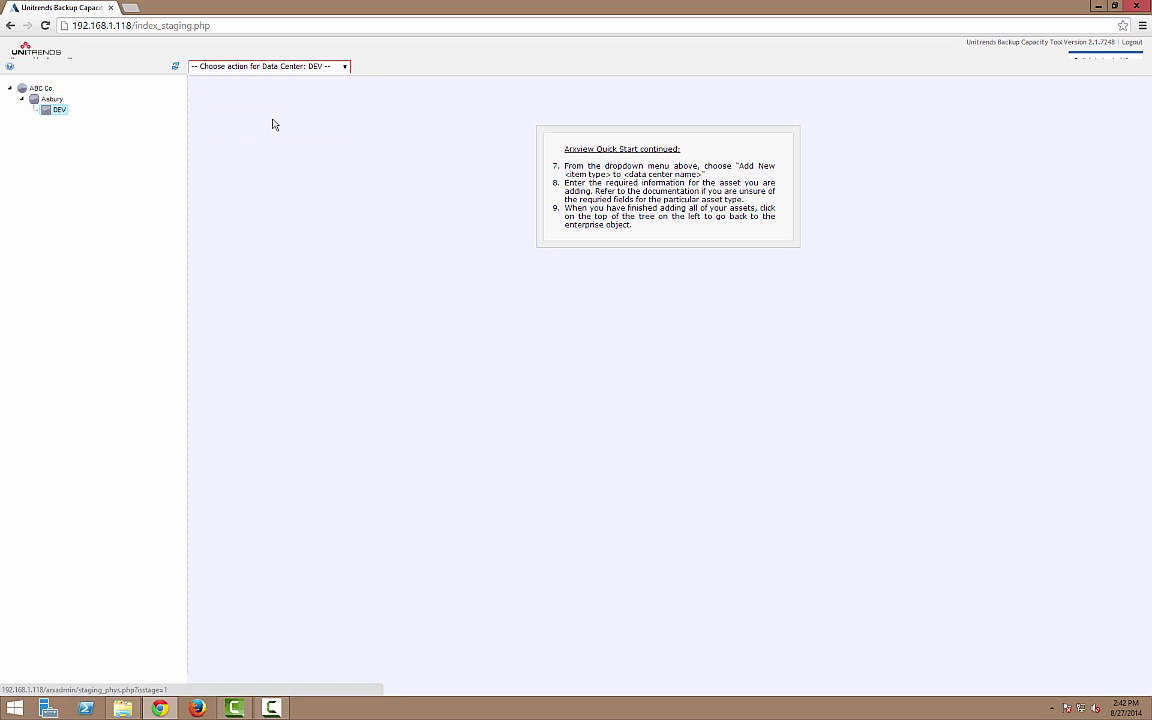
pyautogui.click(287, 66)
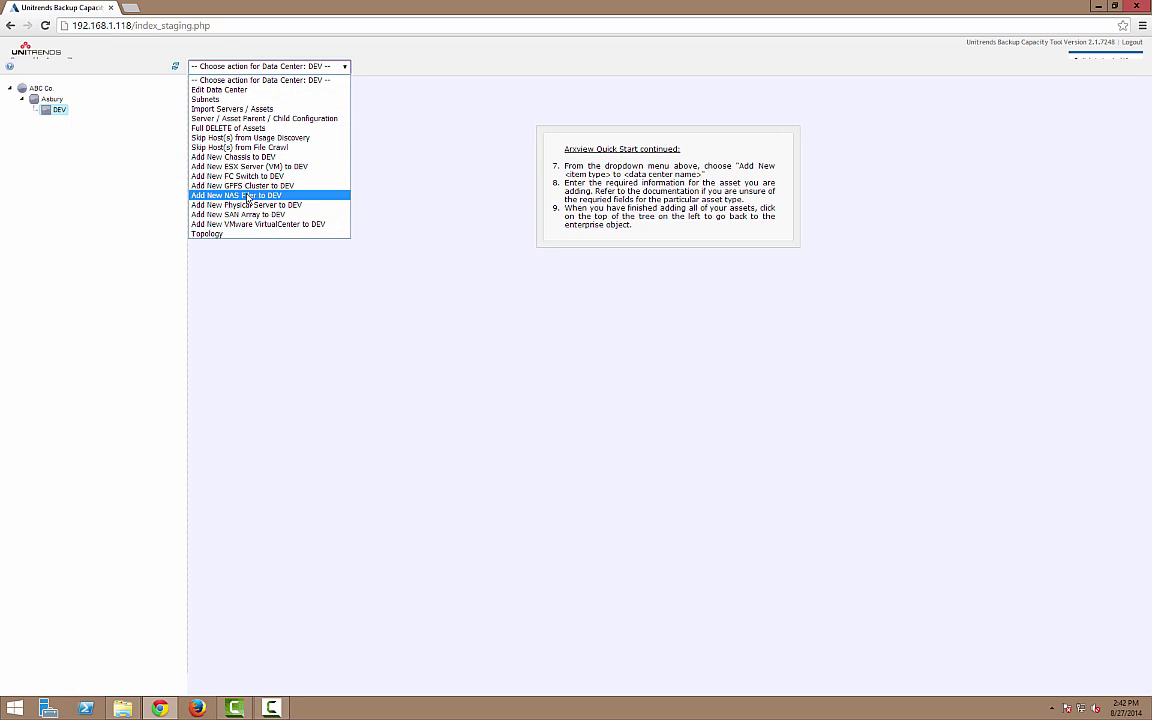
pyautogui.click(247, 196)
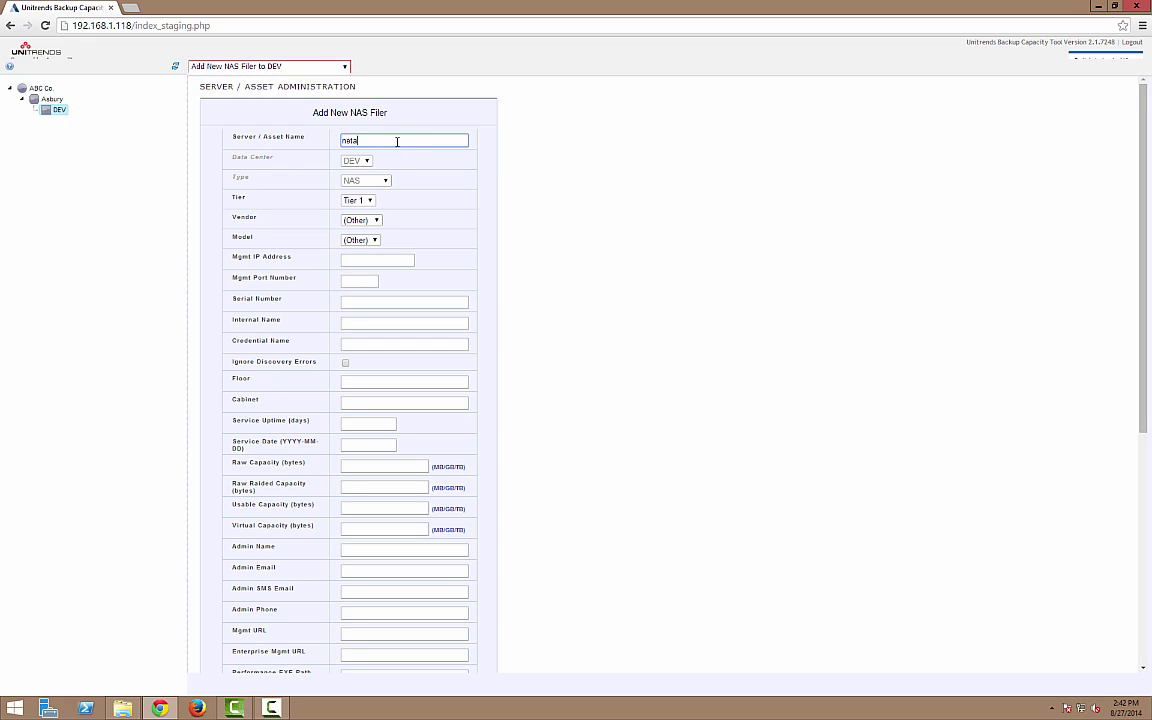
pyautogui.click(397, 142)
pyautogui.write('natapp1')
pyautogui.moveTo(258, 216); pyautogui.dragTo(231, 219)
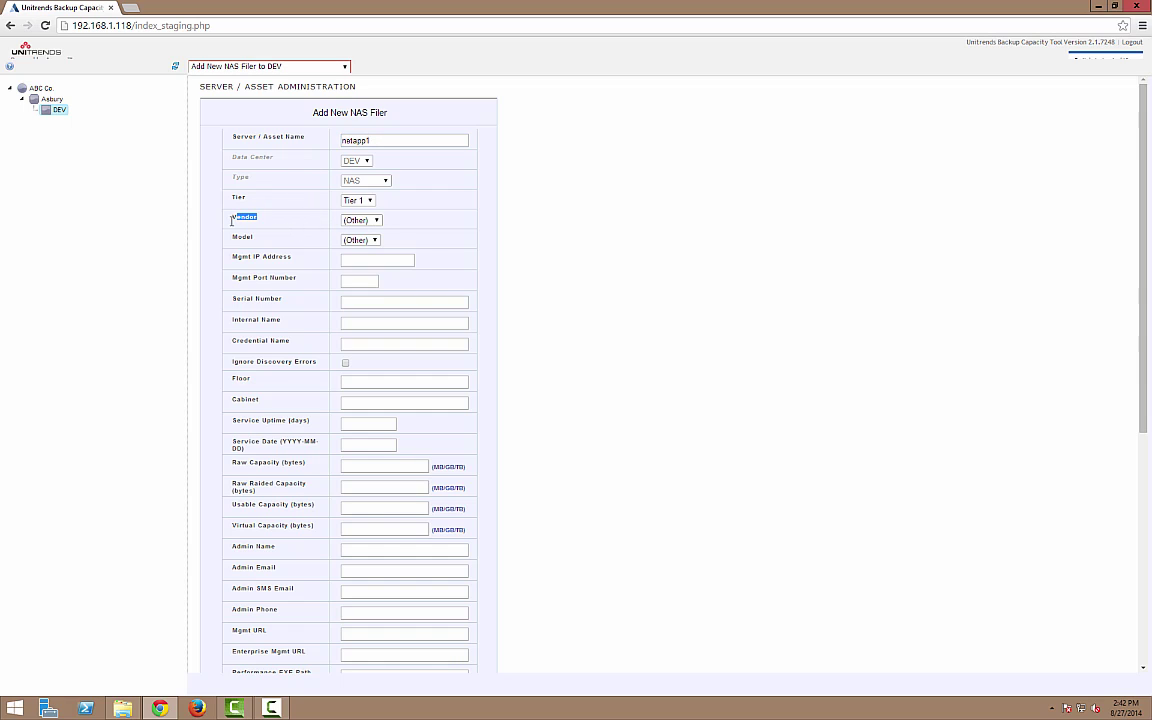
pyautogui.click(376, 221)
pyautogui.click(358, 260)
# - Set the filer model to Simulator and management IP 192.168.1.77, then create netapp1
pyautogui.moveTo(263, 235); pyautogui.dragTo(233, 236)
pyautogui.click(280, 243)
pyautogui.click(383, 241)
pyautogui.click(383, 241)
pyautogui.click(383, 241)
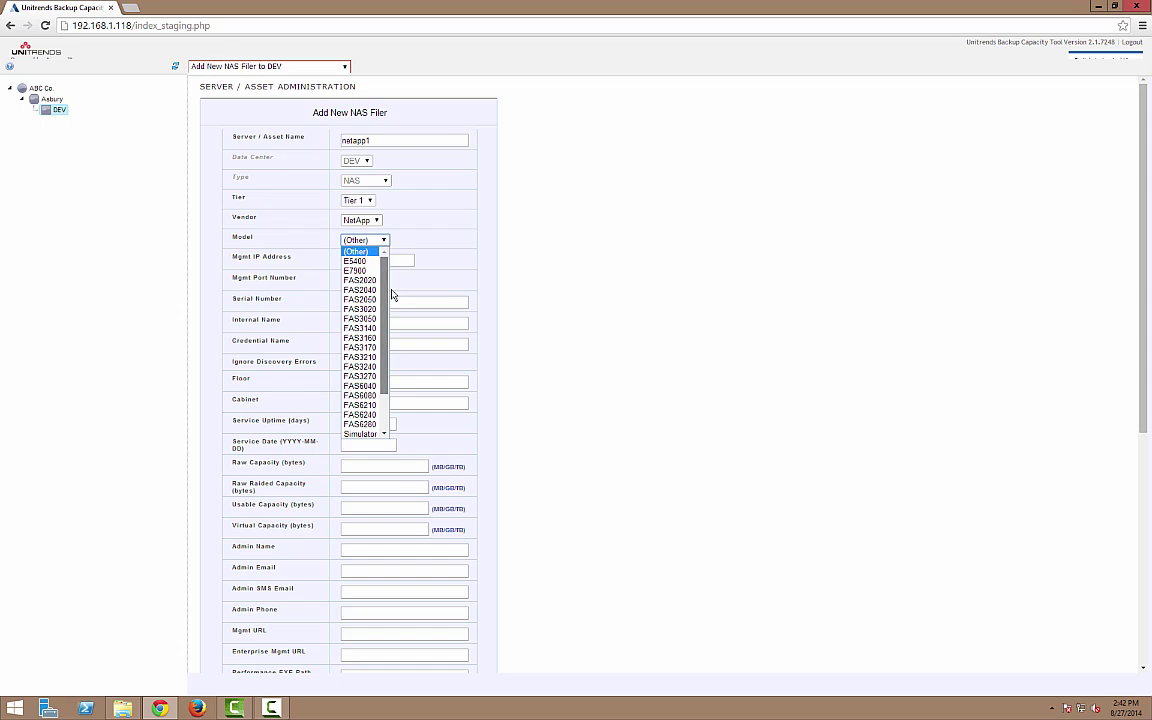
pyautogui.moveTo(391, 290); pyautogui.dragTo(386, 383)
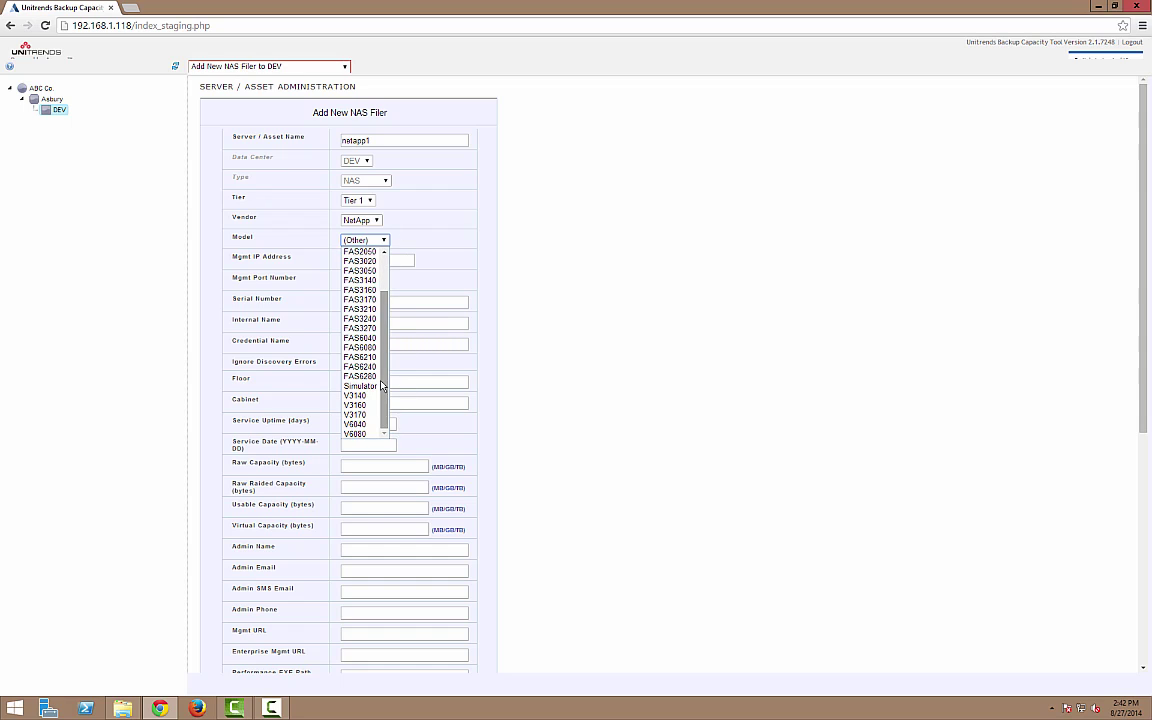
pyautogui.click(360, 386)
pyautogui.click(366, 260)
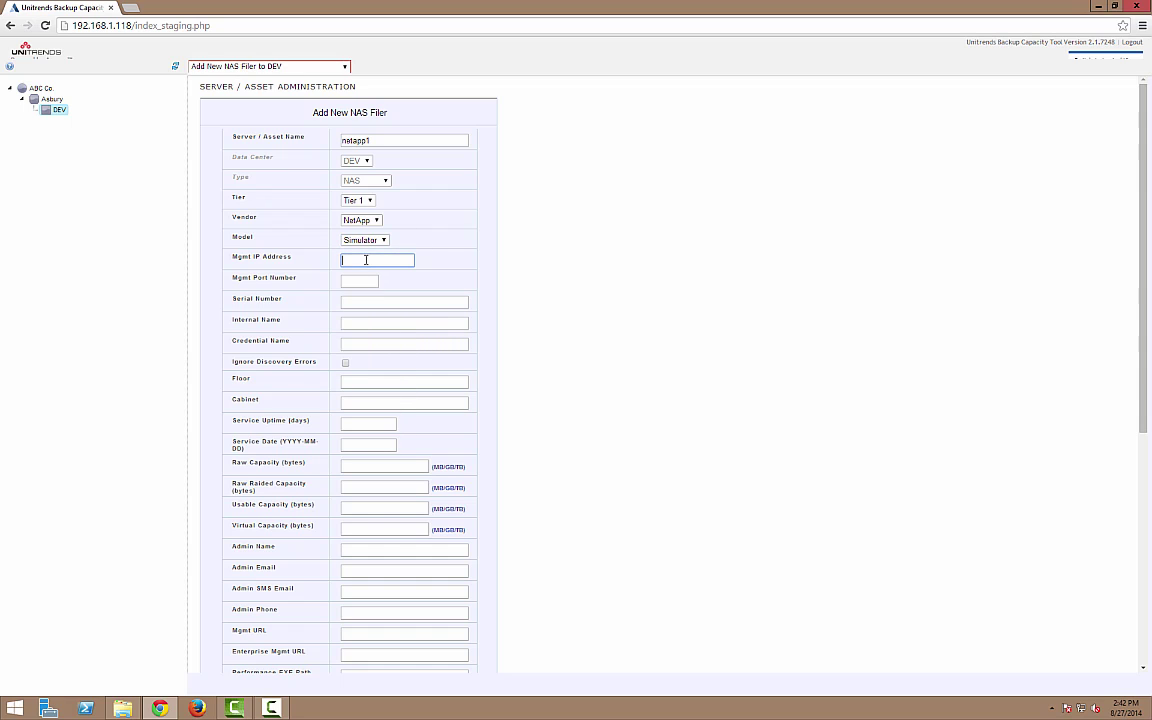
pyautogui.write('192.168.1.77')
pyautogui.scroll(-4, 558, 422)
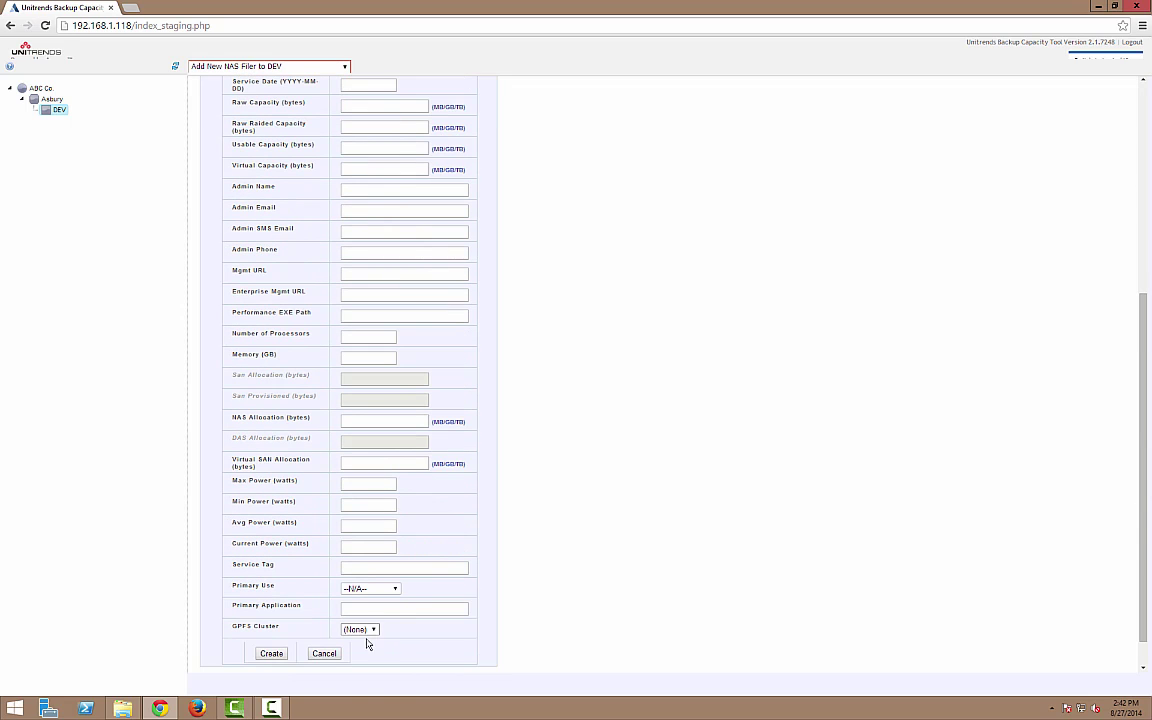
pyautogui.click(270, 653)
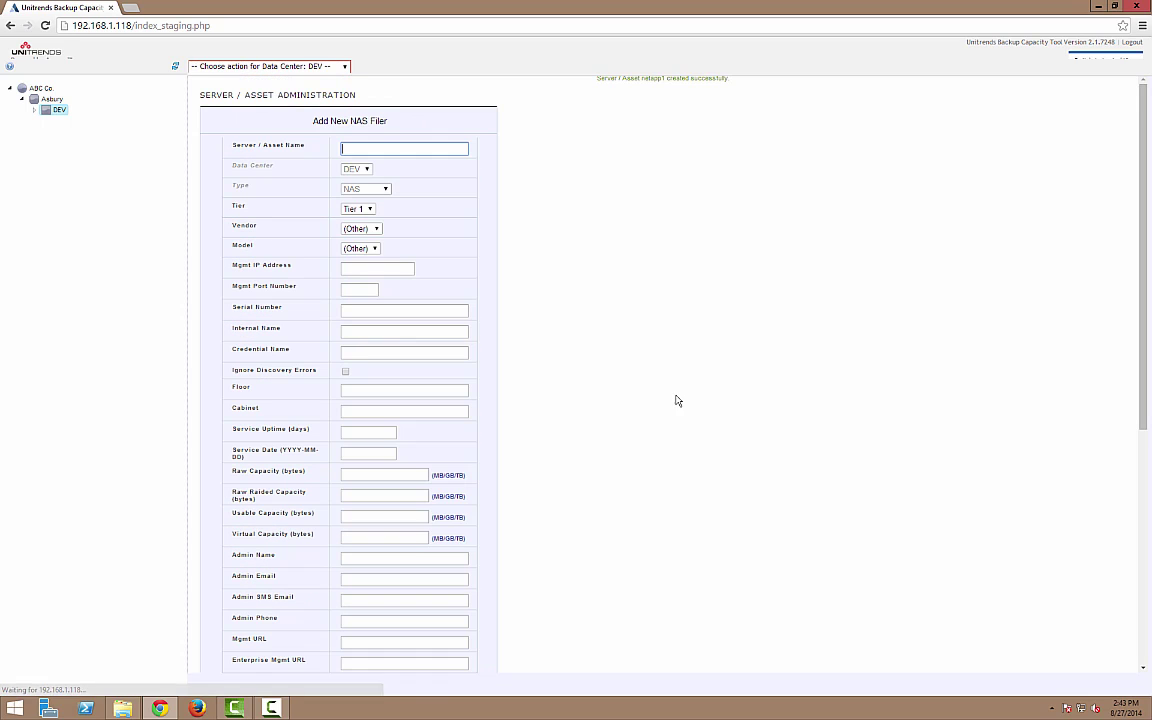
pyautogui.click(34, 110)
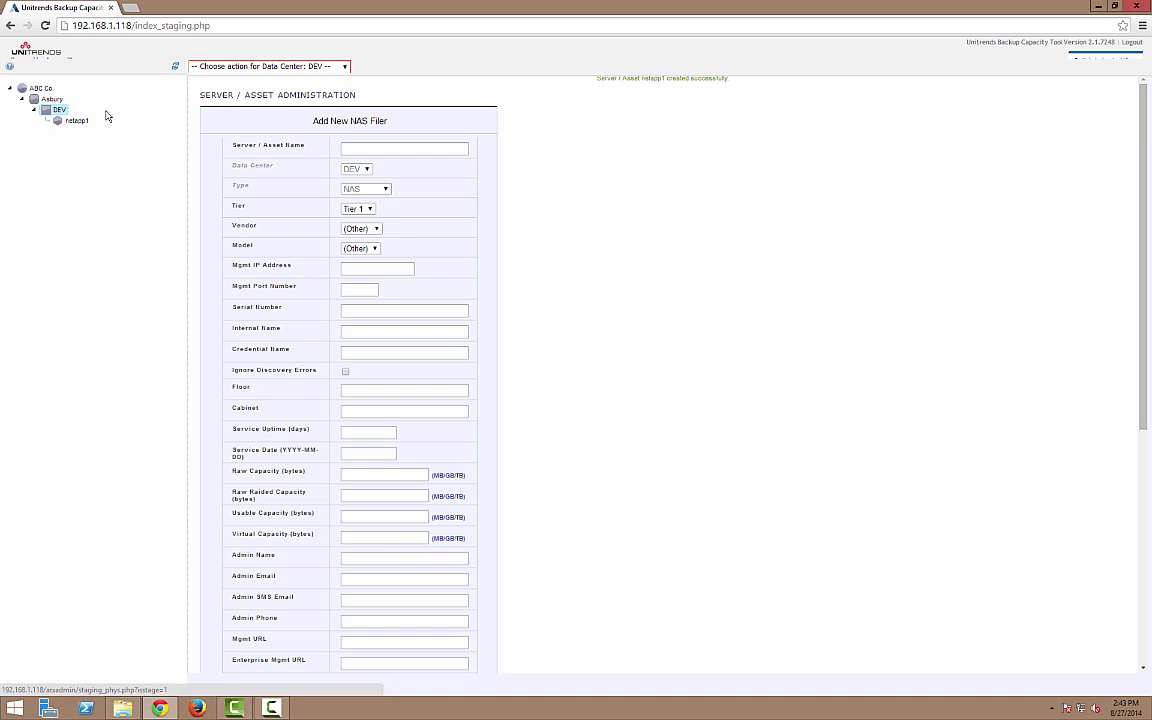
# - Create VMware VirtualCenter vcenter55 with management IP 192.168.1.220 in DEV
pyautogui.click(241, 67)
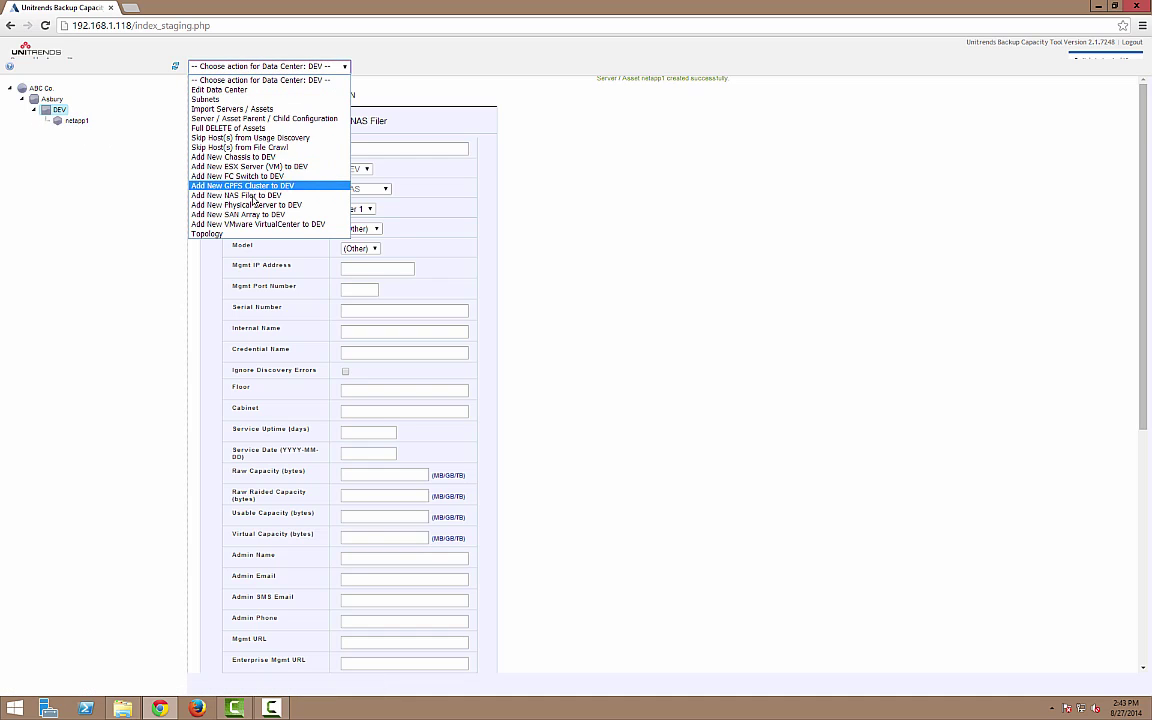
pyautogui.click(248, 225)
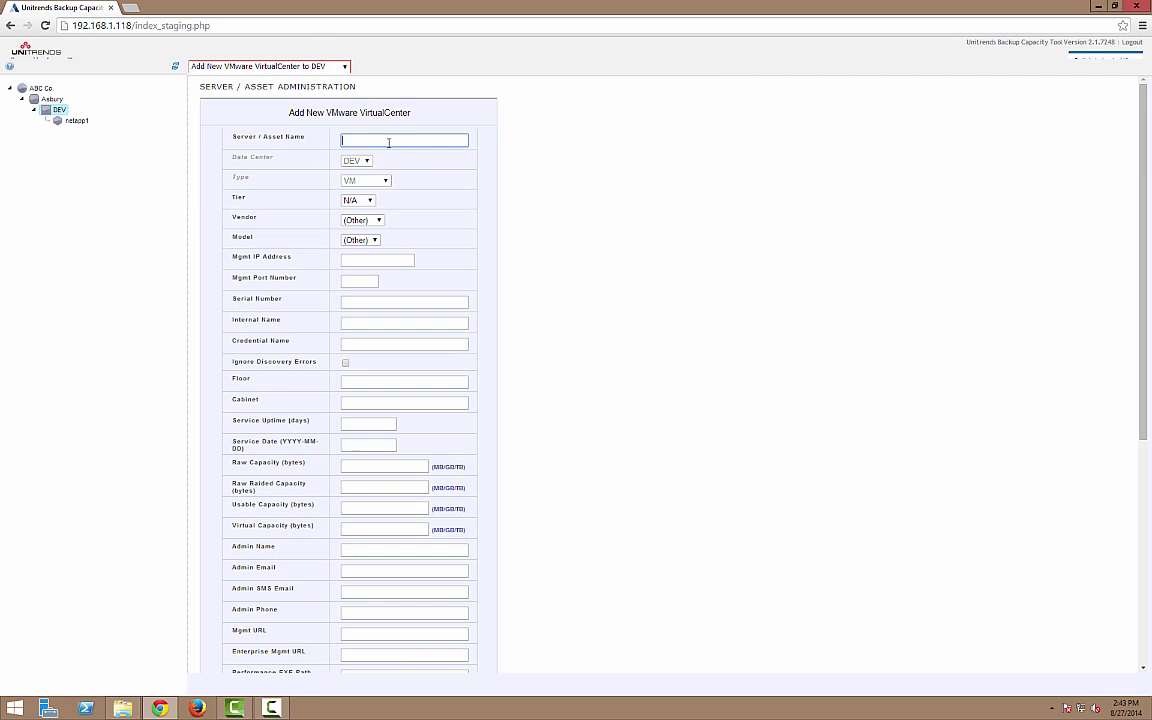
pyautogui.click(389, 142)
pyautogui.write('vcenter55')
pyautogui.moveTo(290, 258); pyautogui.dragTo(215, 256)
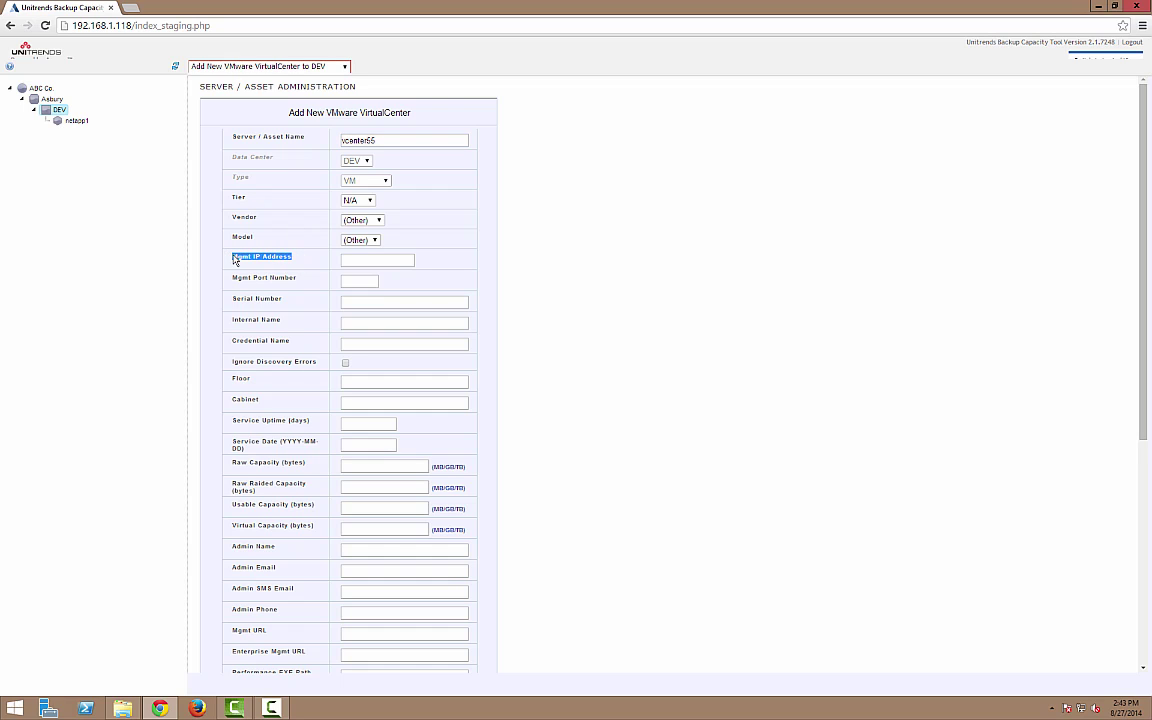
pyautogui.click(371, 260)
pyautogui.write('19')
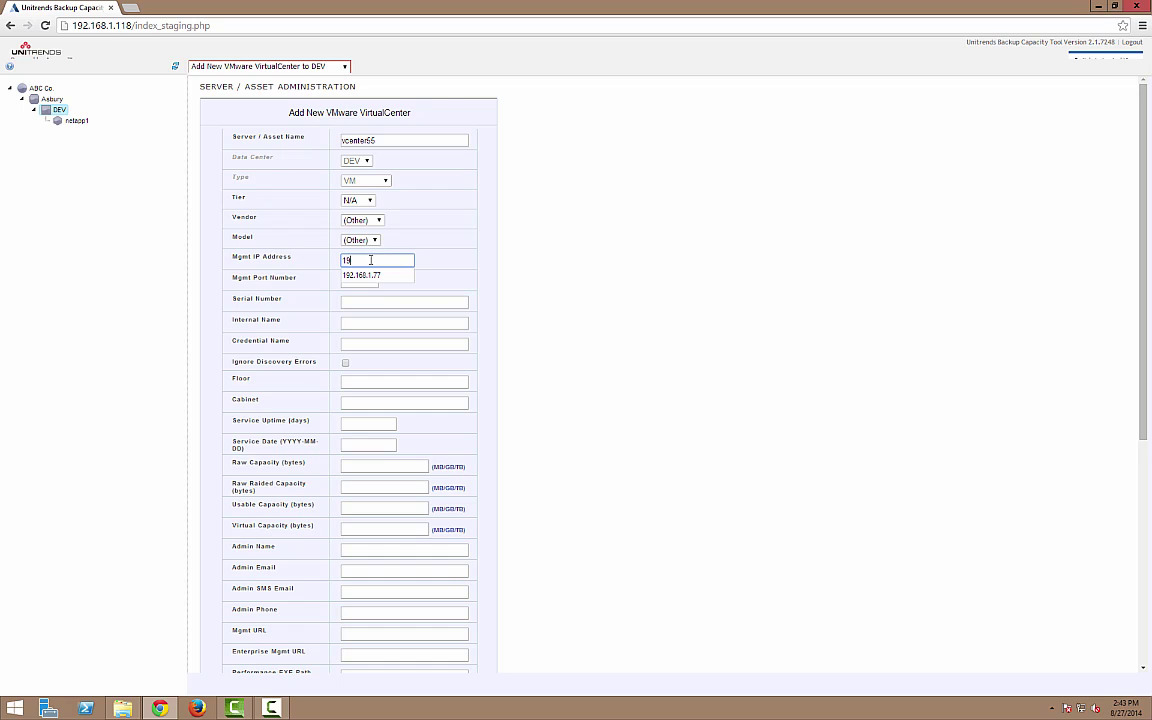
pyautogui.write('2.168.1.220')
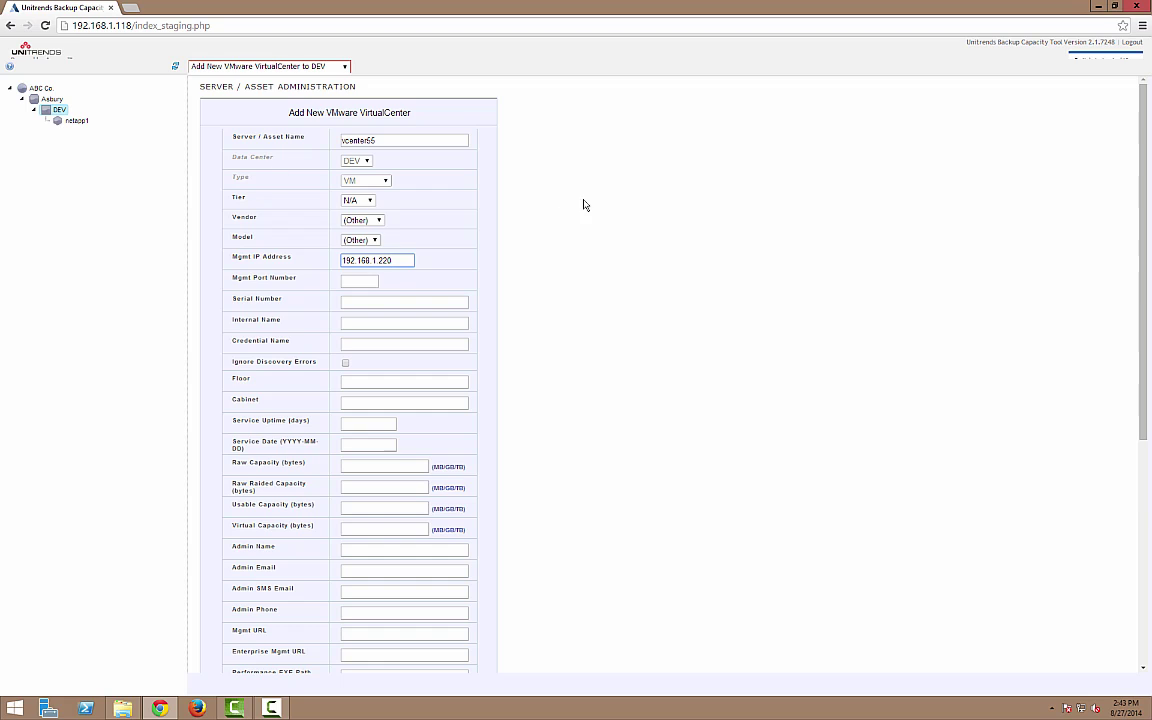
pyautogui.scroll(-4, 563, 247)
pyautogui.click(273, 617)
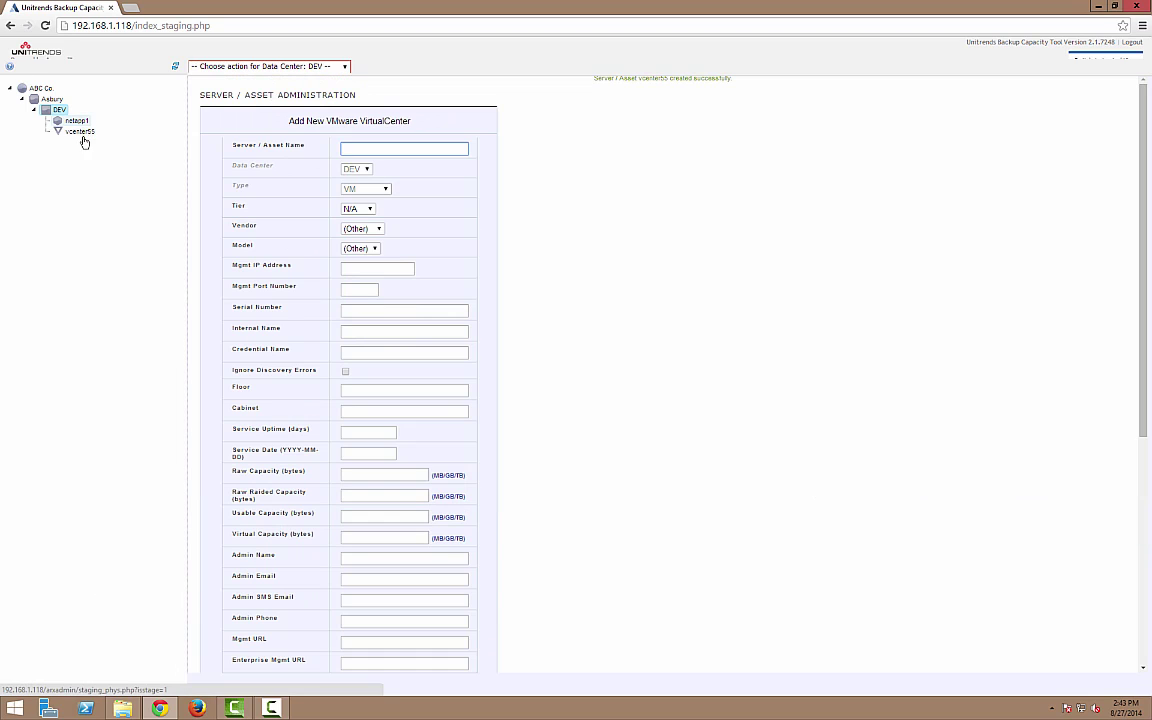
pyautogui.click(34, 91)
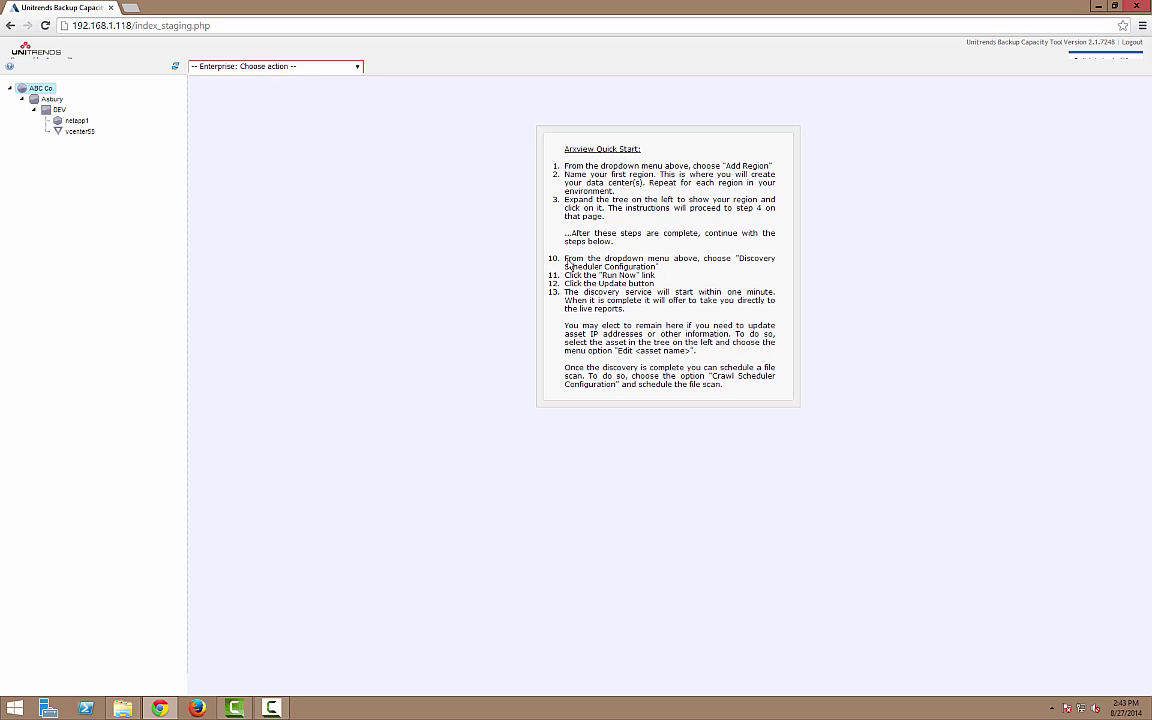
# - Run an immediate asset discovery for ABC Co. and show the Discovery Scheduler Status
pyautogui.moveTo(565, 259); pyautogui.dragTo(705, 274)
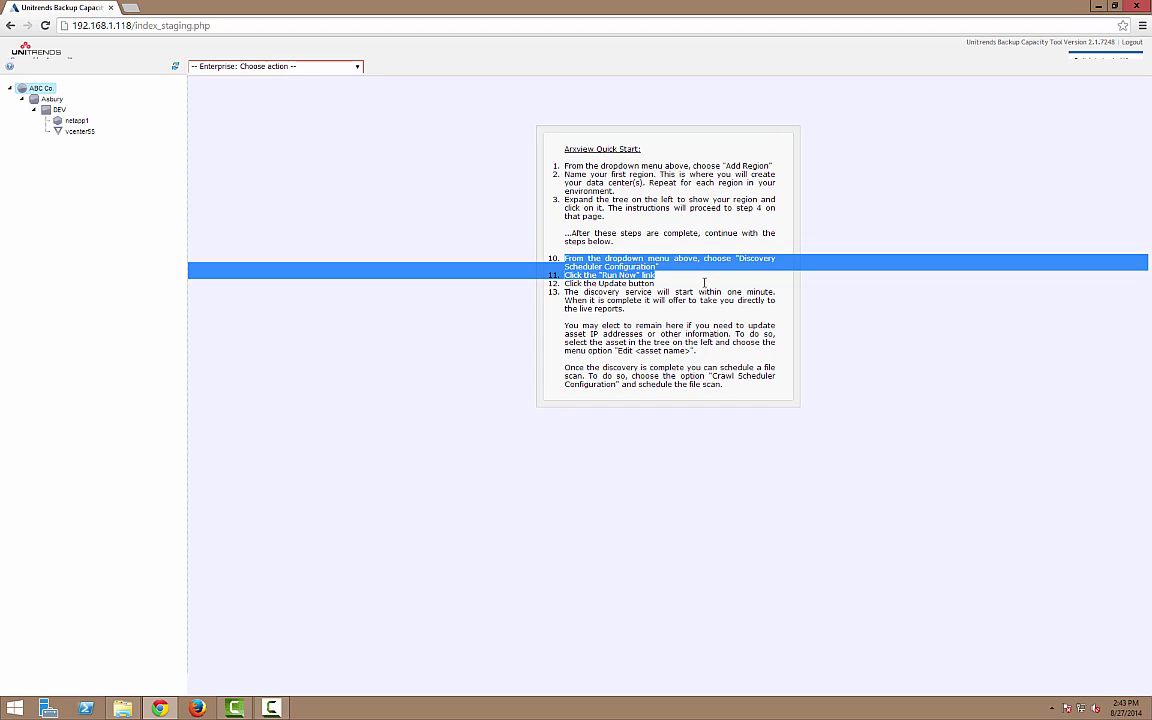
pyautogui.click(427, 239)
pyautogui.click(266, 68)
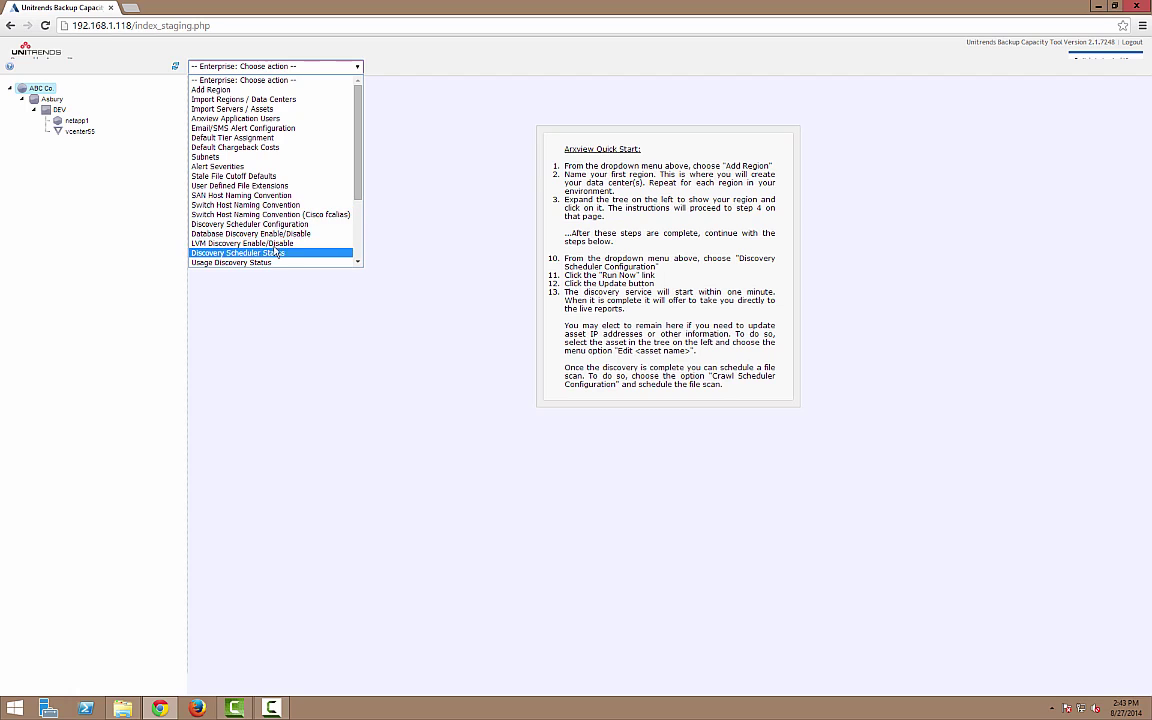
pyautogui.click(264, 224)
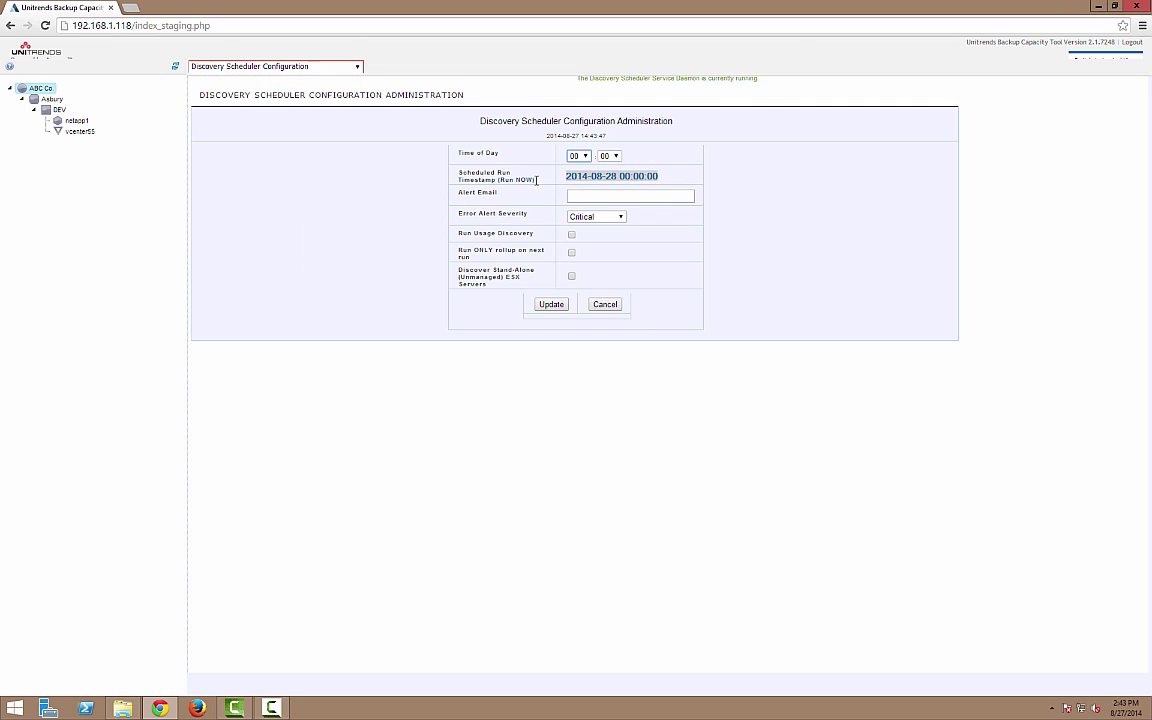
pyautogui.moveTo(537, 180); pyautogui.dragTo(498, 187)
pyautogui.click(527, 181)
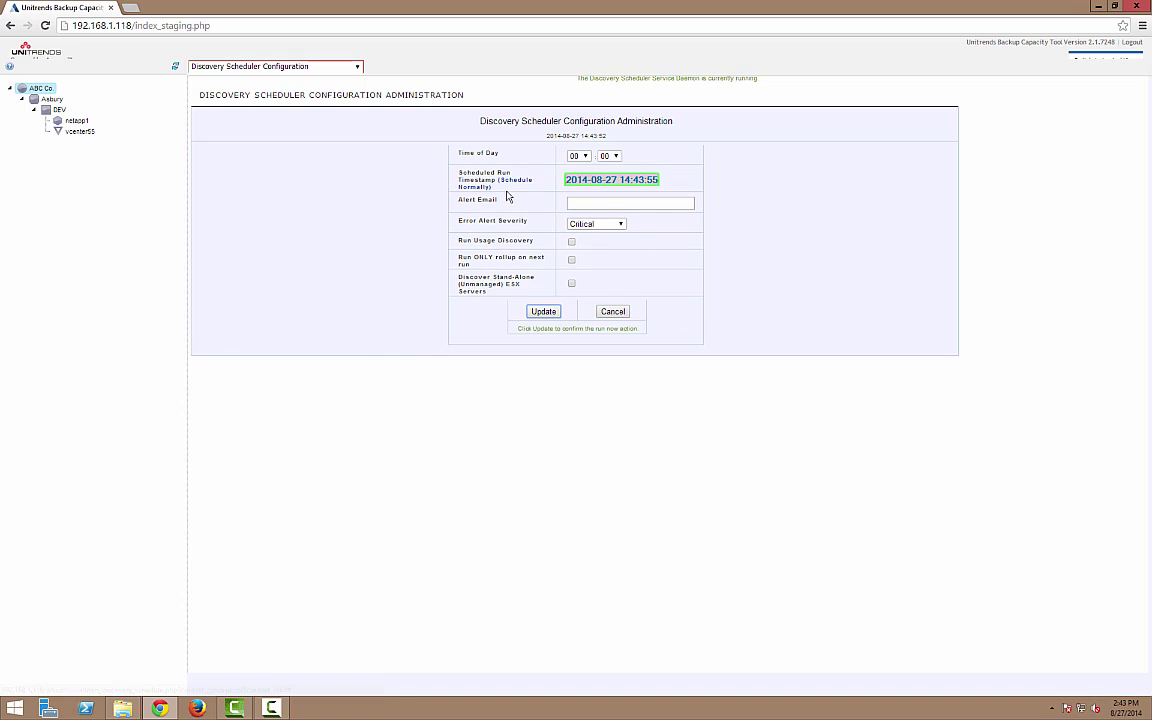
pyautogui.click(541, 313)
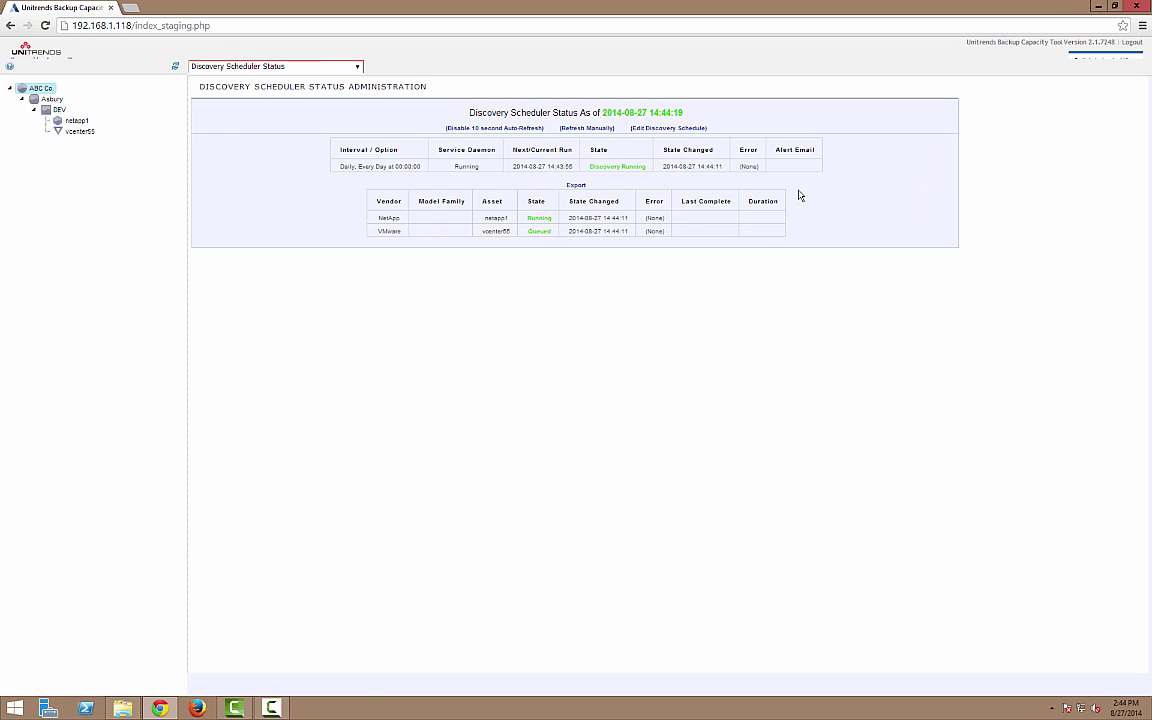
# - Wait for the NetApp and VMware discoveries to show Complete, then accept the main-UI prompt
pyautogui.moveTo(486, 217); pyautogui.dragTo(569, 291)
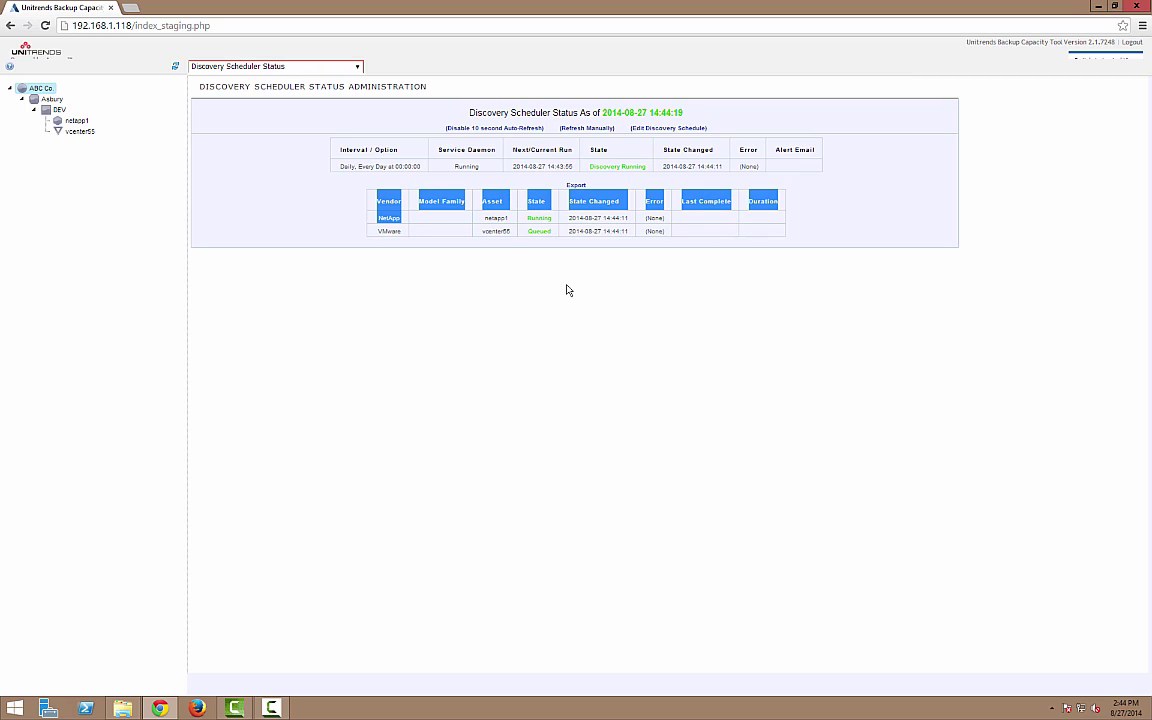
pyautogui.click(569, 291)
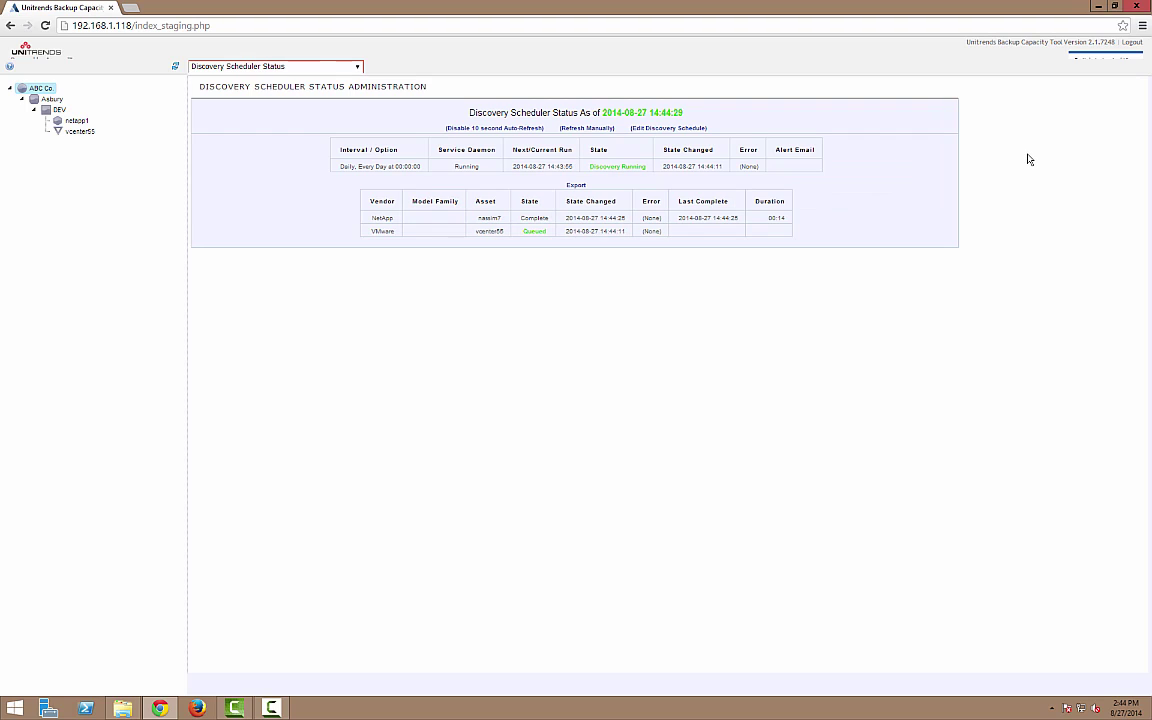
pyautogui.doubleClick(542, 216)
pyautogui.doubleClick(535, 229)
pyautogui.moveTo(590, 167); pyautogui.dragTo(646, 167)
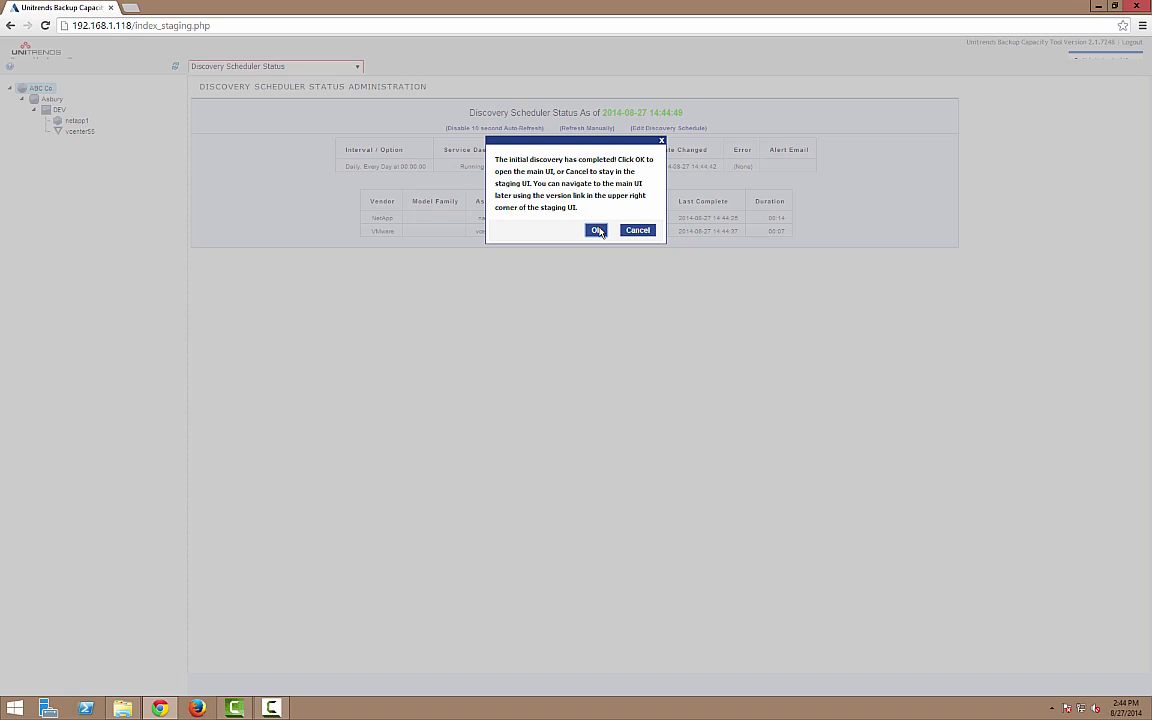
pyautogui.click(597, 230)
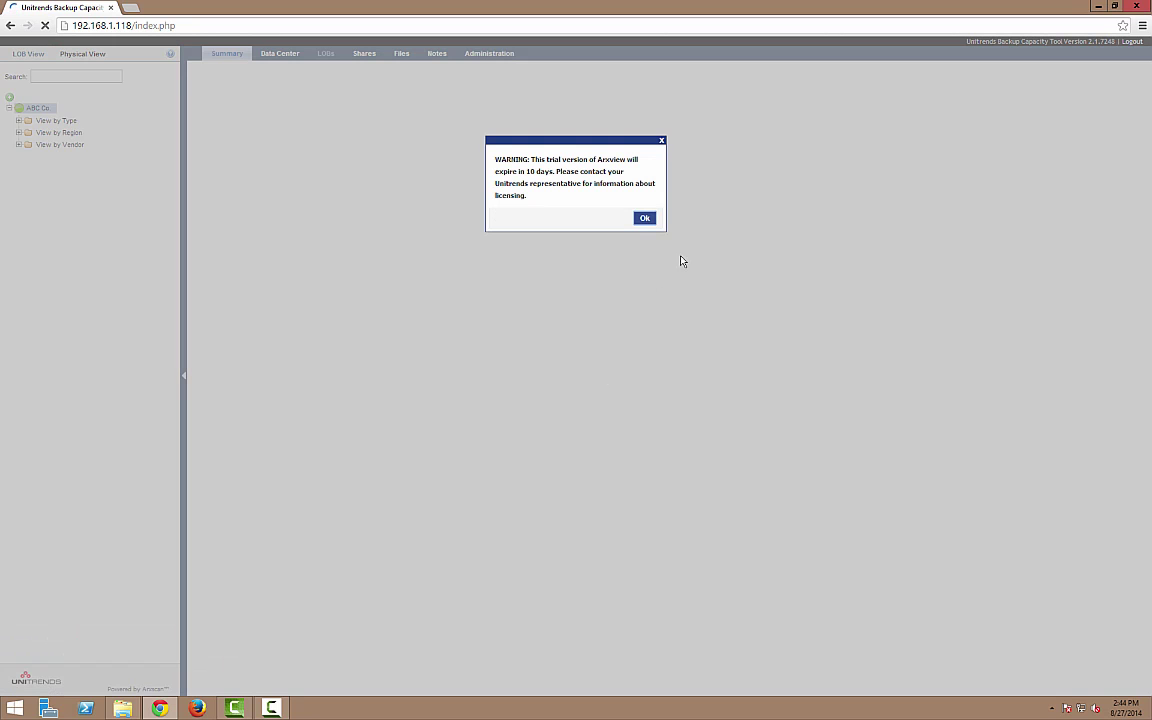
# - Dismiss the trial expiry warning and expand the NAS assets down to the nassim7 filer
pyautogui.click(642, 218)
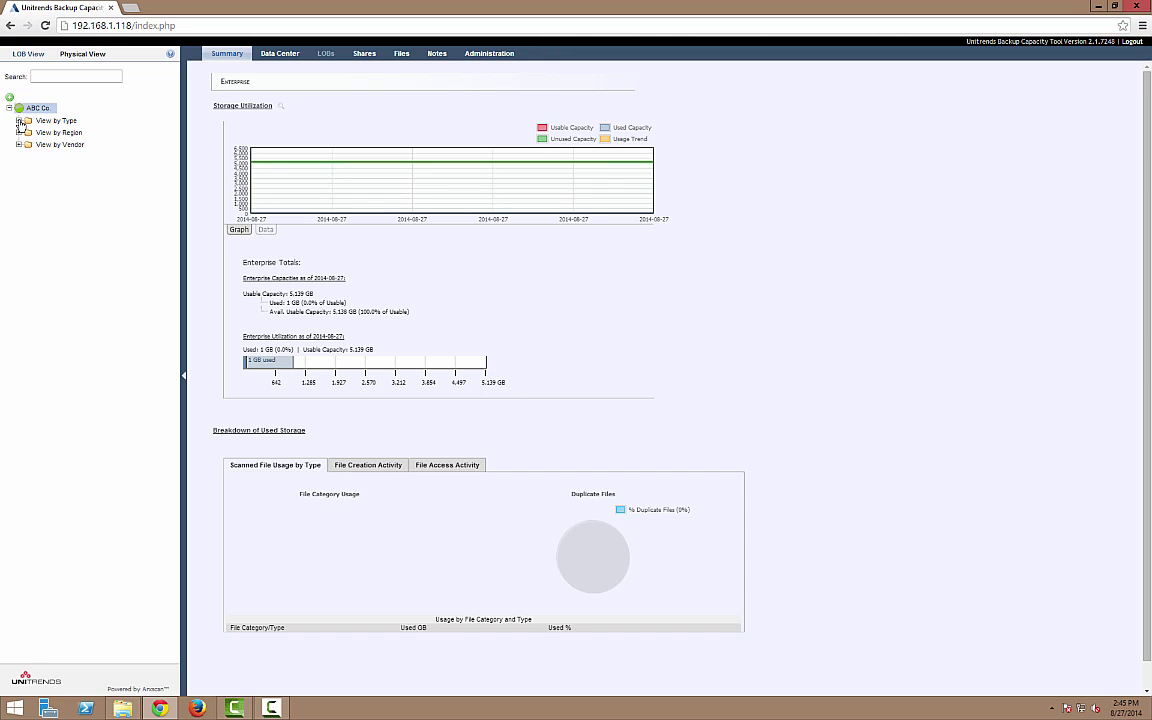
pyautogui.click(18, 121)
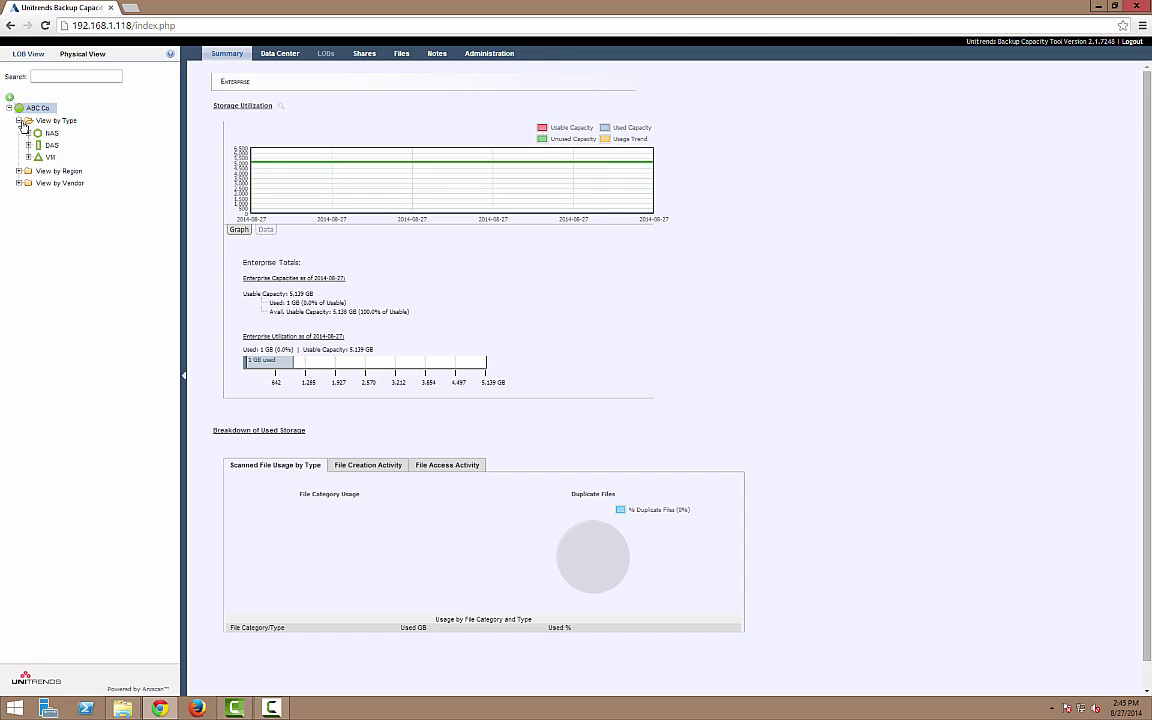
pyautogui.click(28, 133)
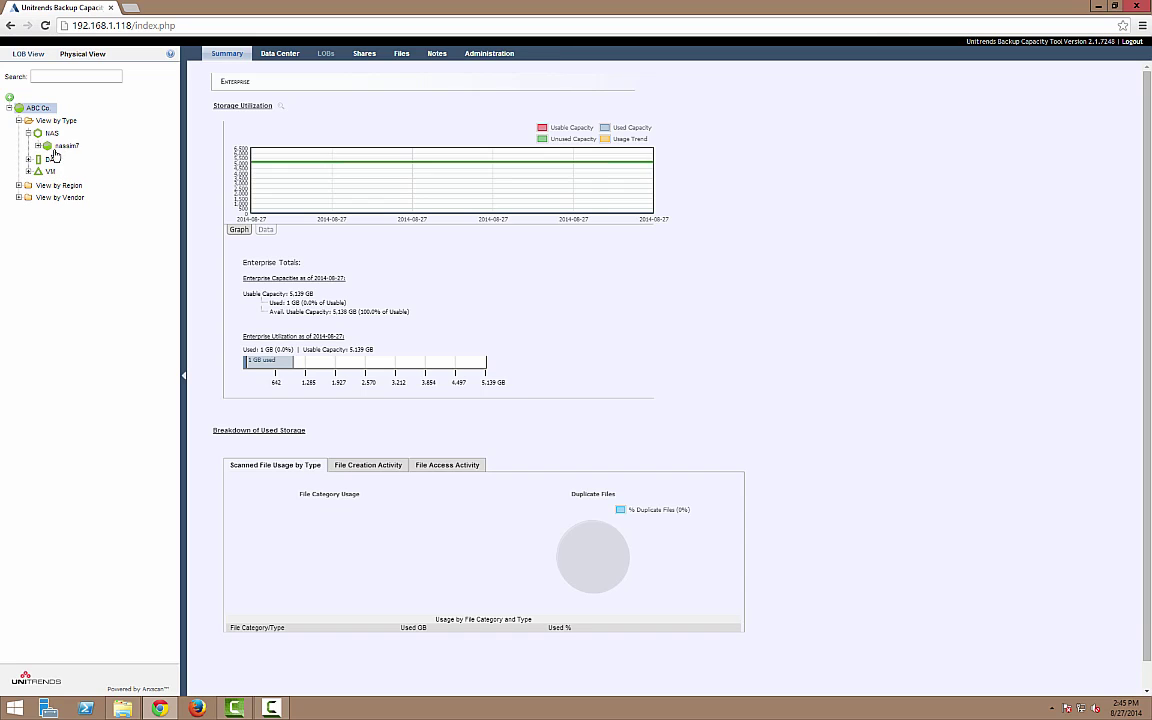
pyautogui.click(38, 146)
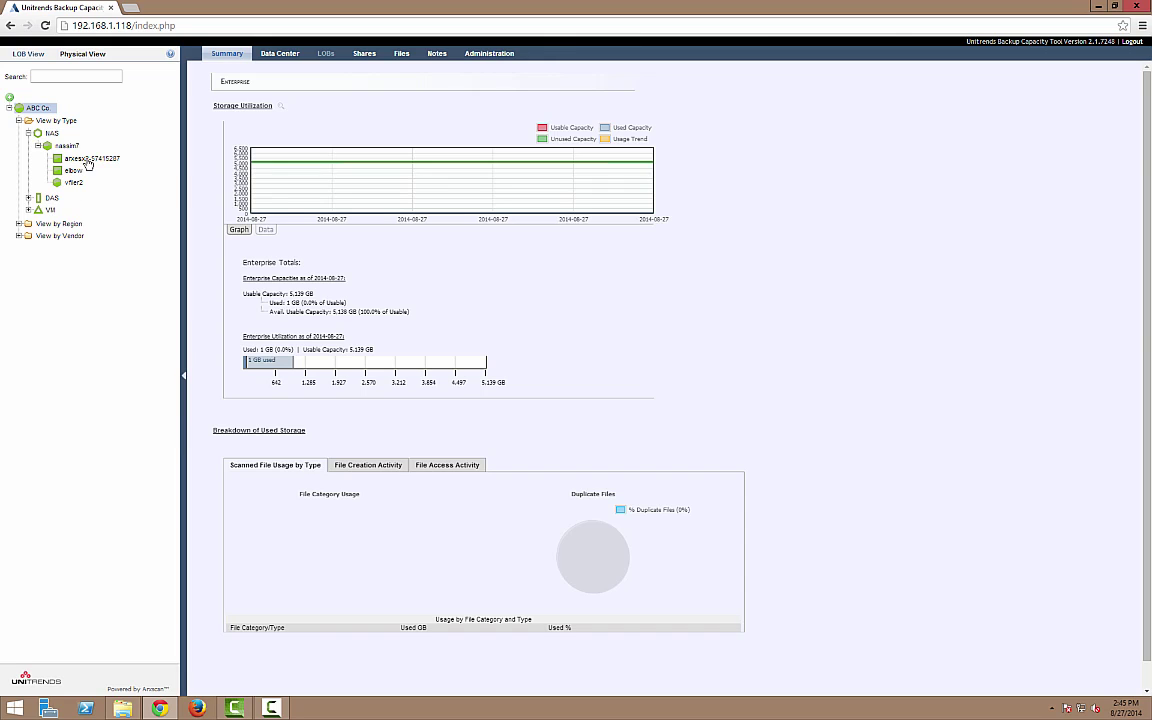
pyautogui.click(28, 210)
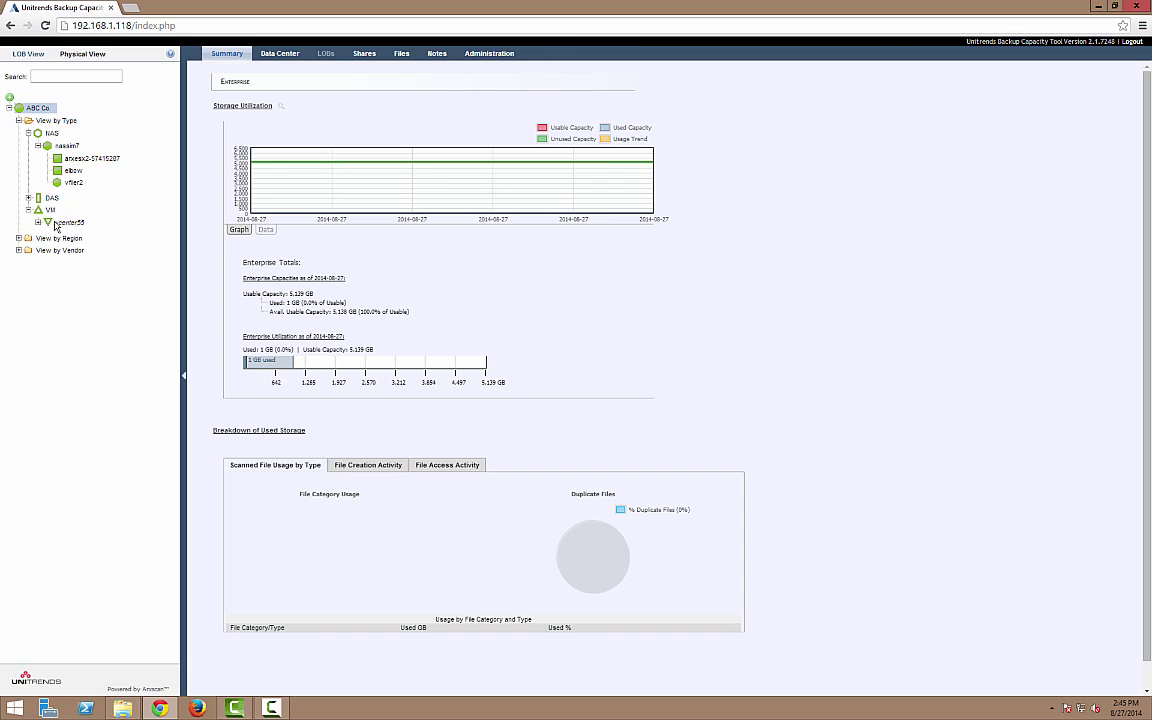
pyautogui.click(37, 222)
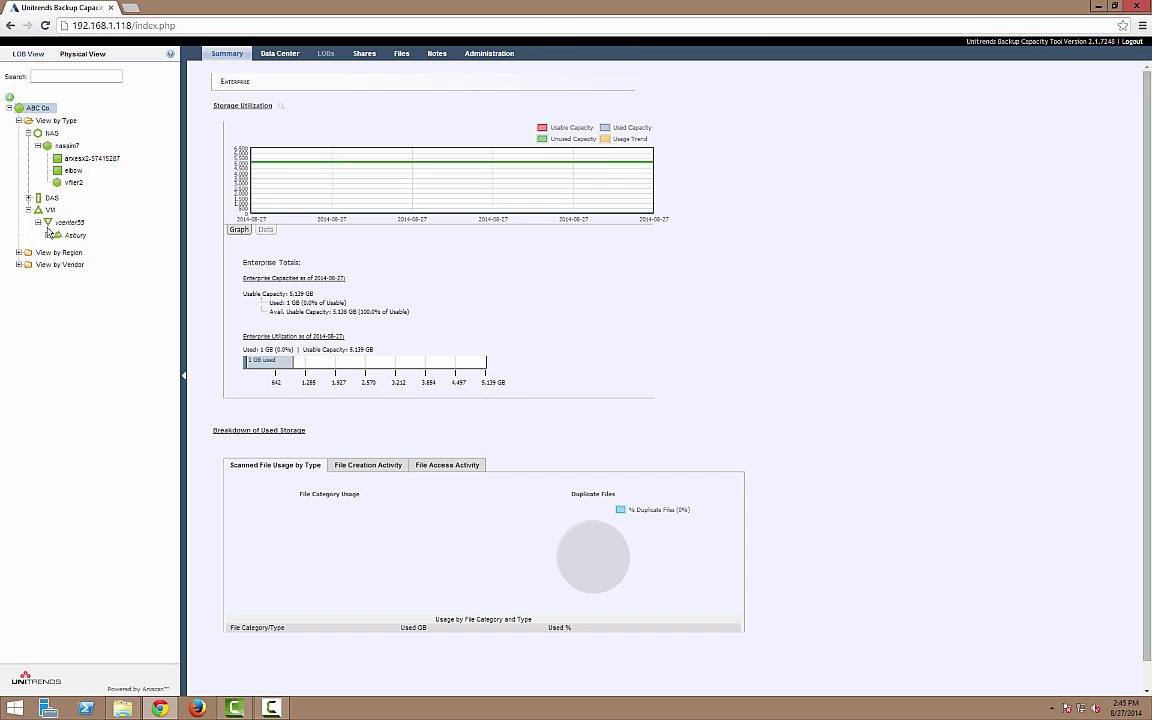
pyautogui.click(49, 235)
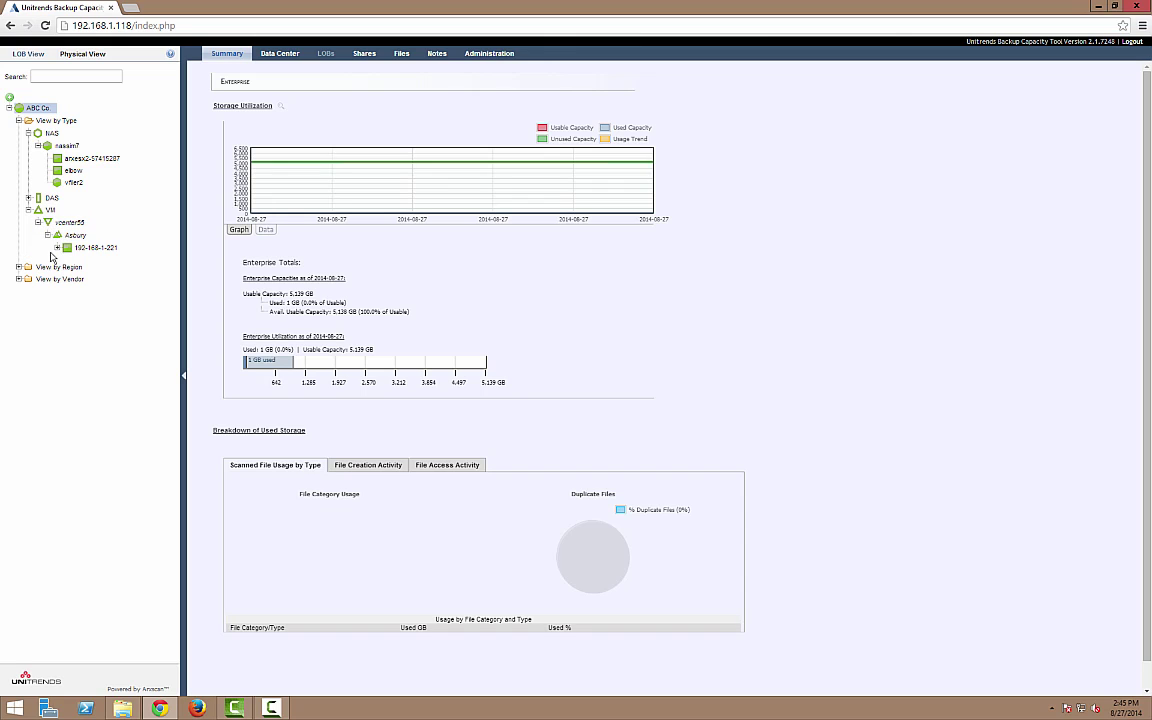
pyautogui.click(56, 250)
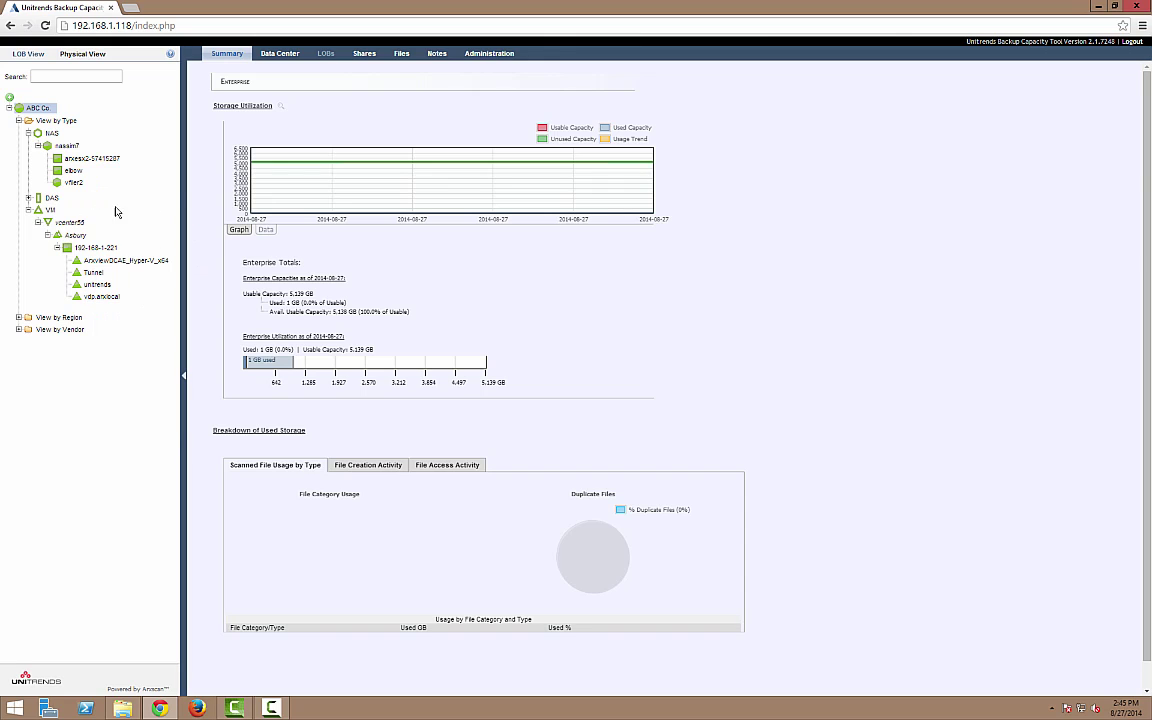
pyautogui.moveTo(272, 709)
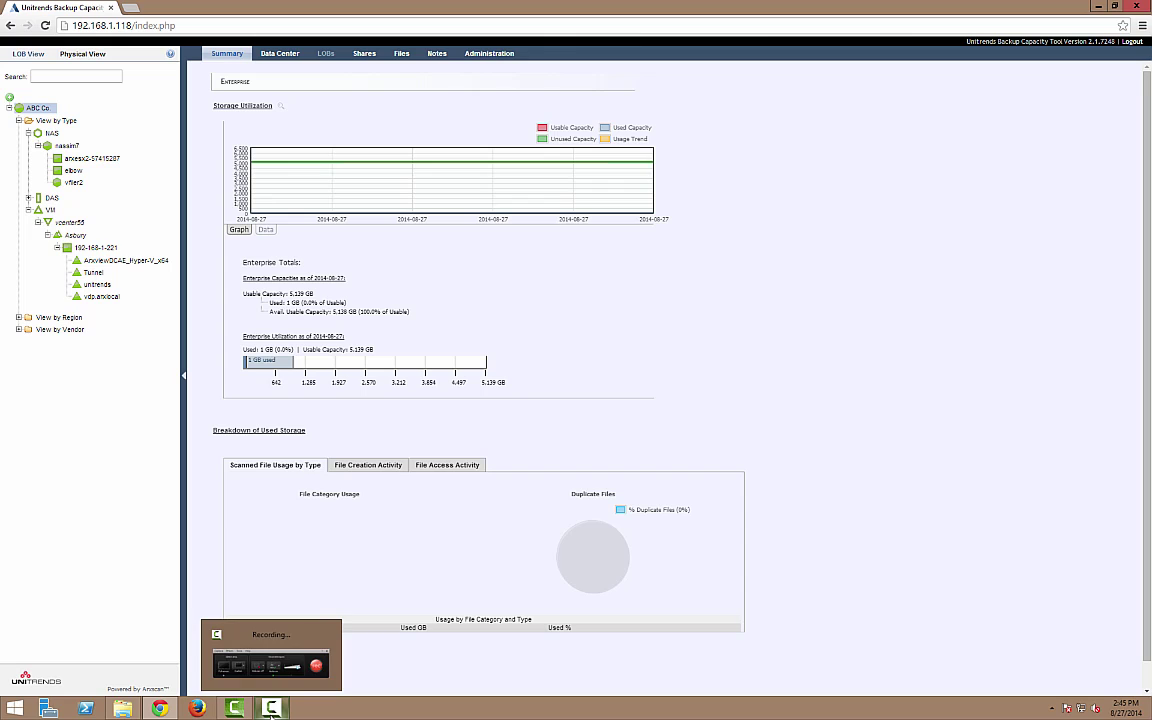
pyautogui.click(271, 655)
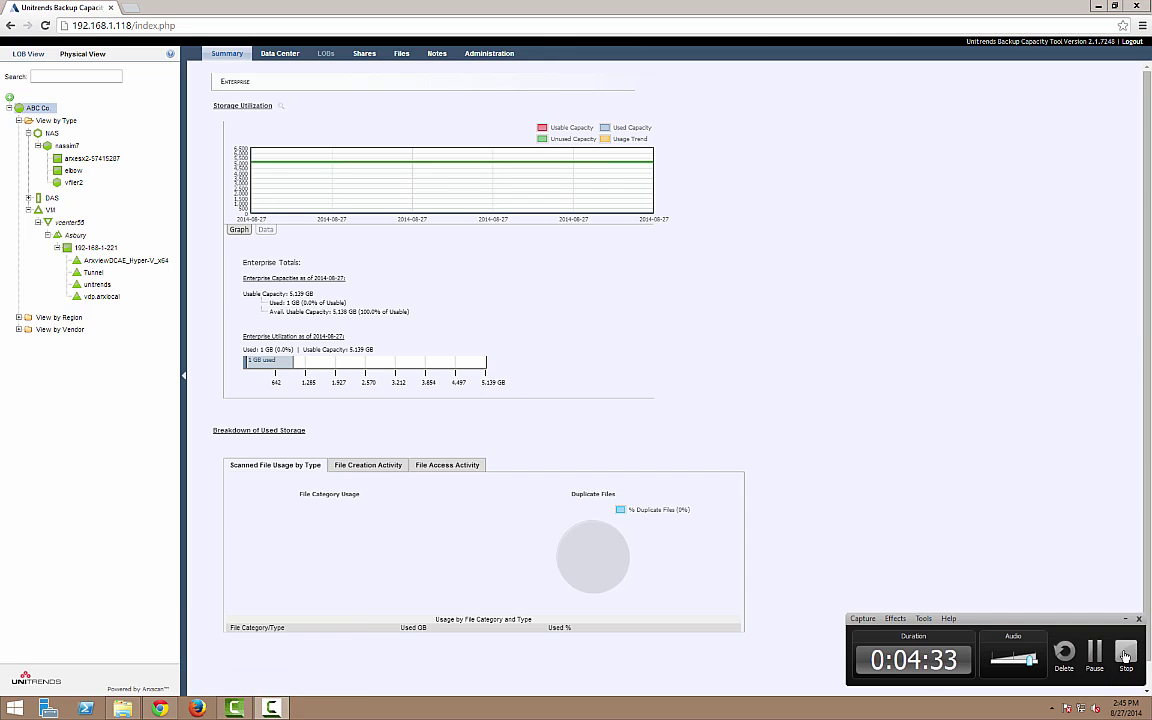
pyautogui.click(1125, 655)
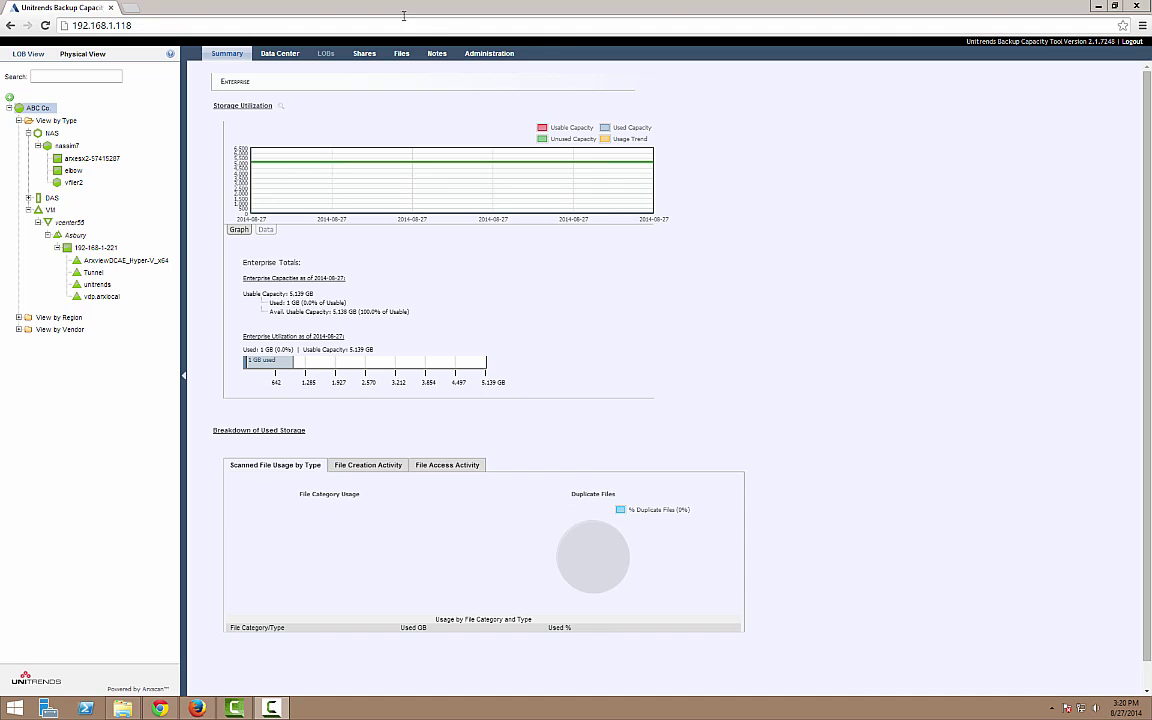
# - Enable Run Usage Discovery on the daily discovery schedule, keep Time of Day 00:00, and save
pyautogui.click(401, 54)
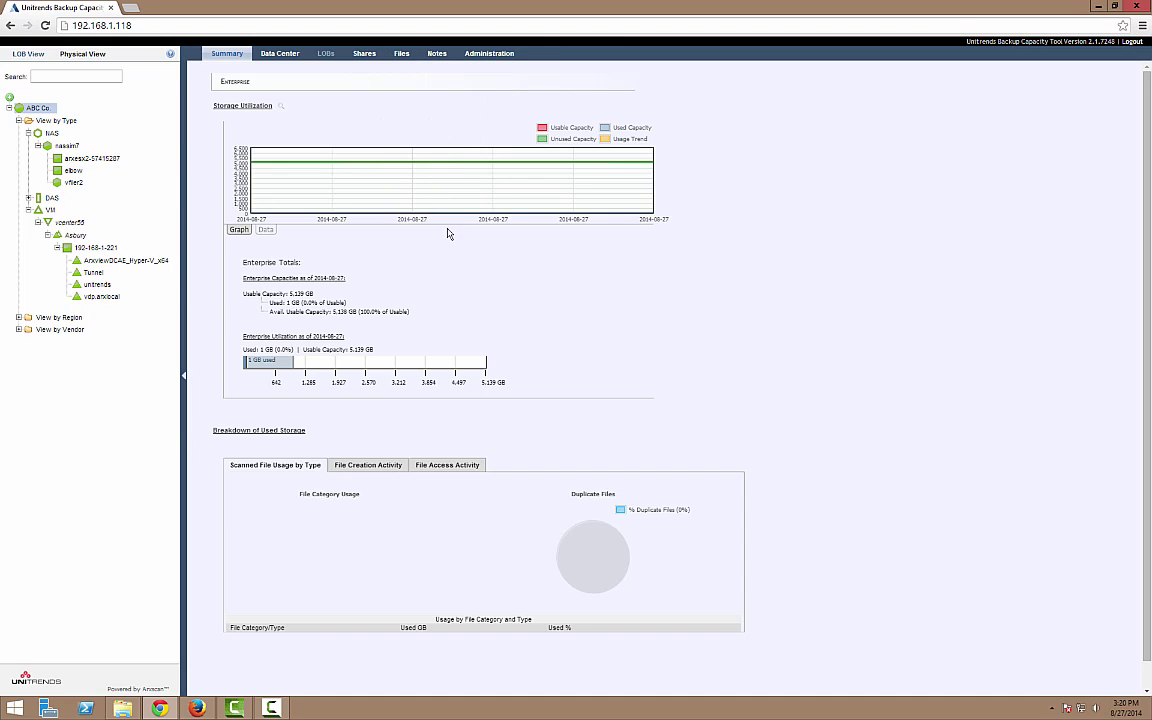
pyautogui.click(489, 53)
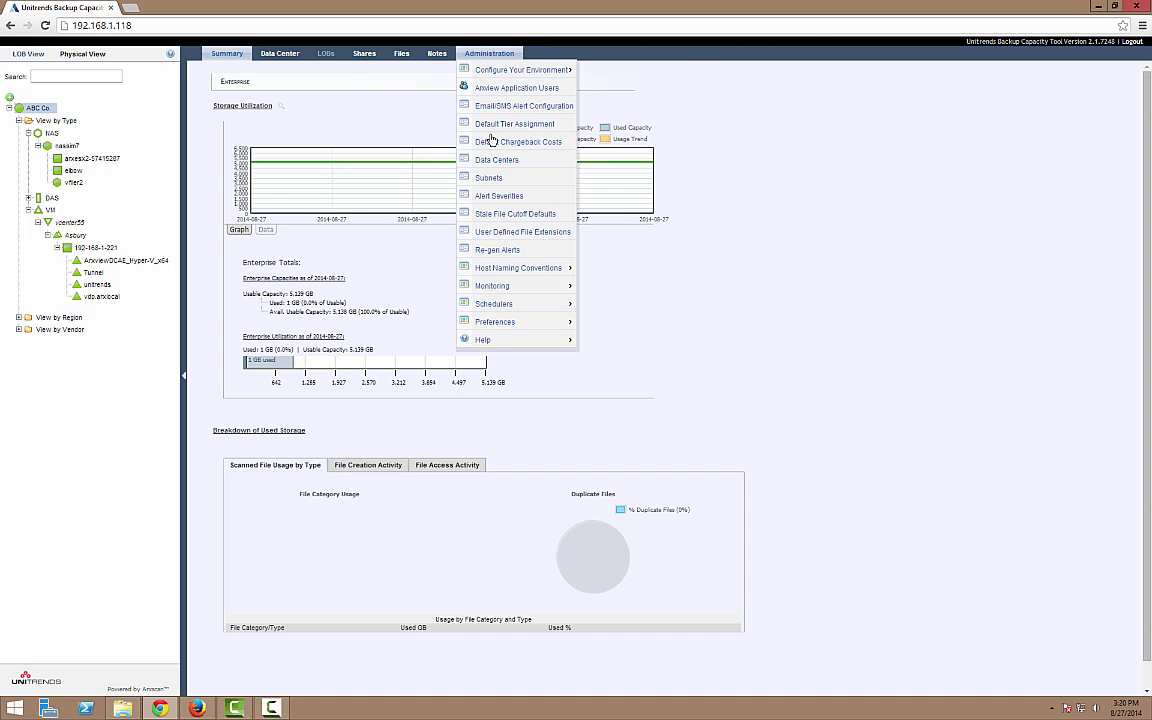
pyautogui.moveTo(514, 310)
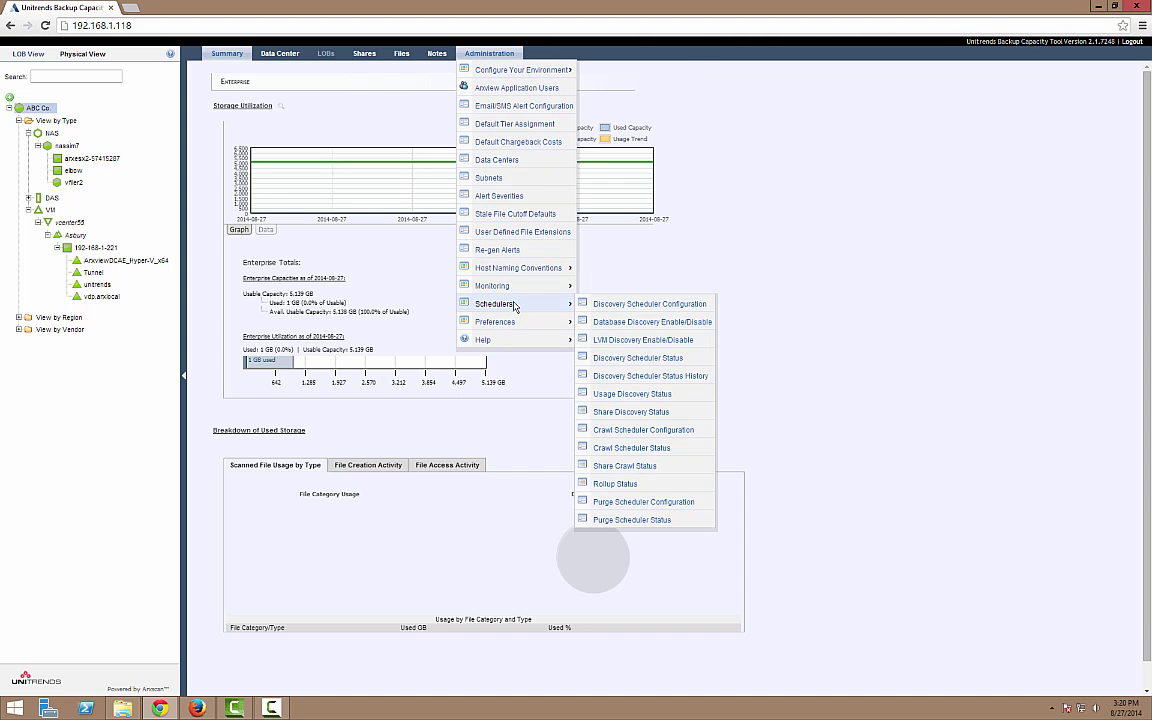
pyautogui.click(652, 304)
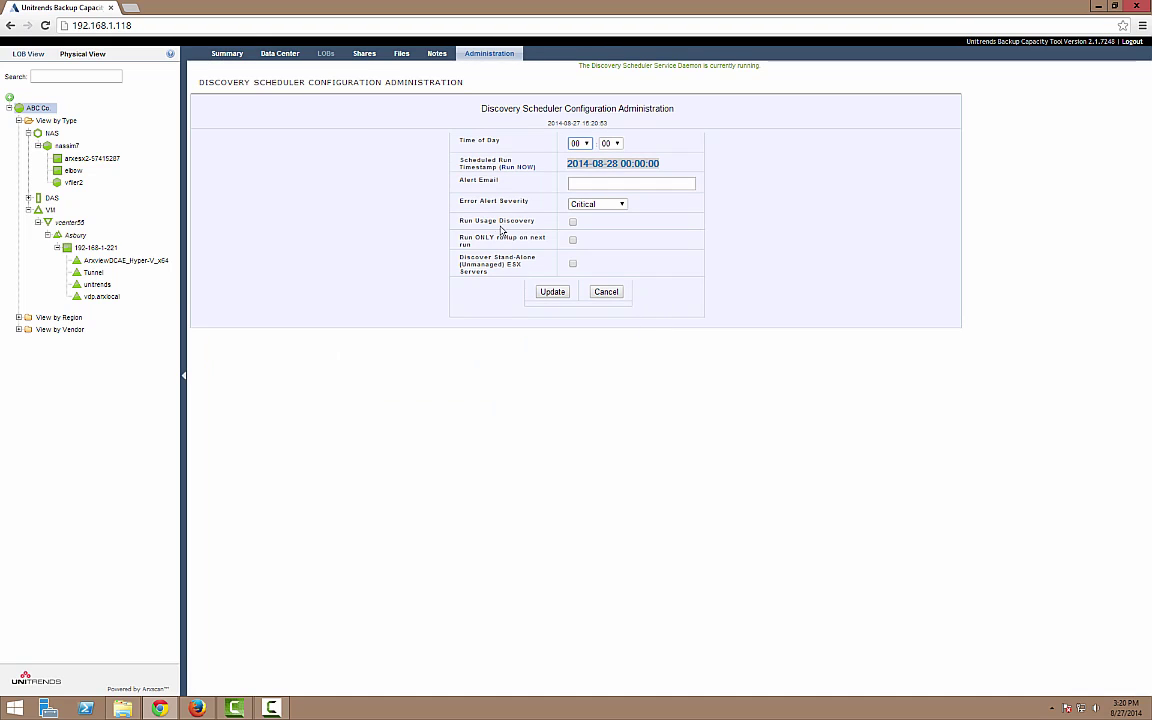
pyautogui.moveTo(537, 224); pyautogui.dragTo(454, 228)
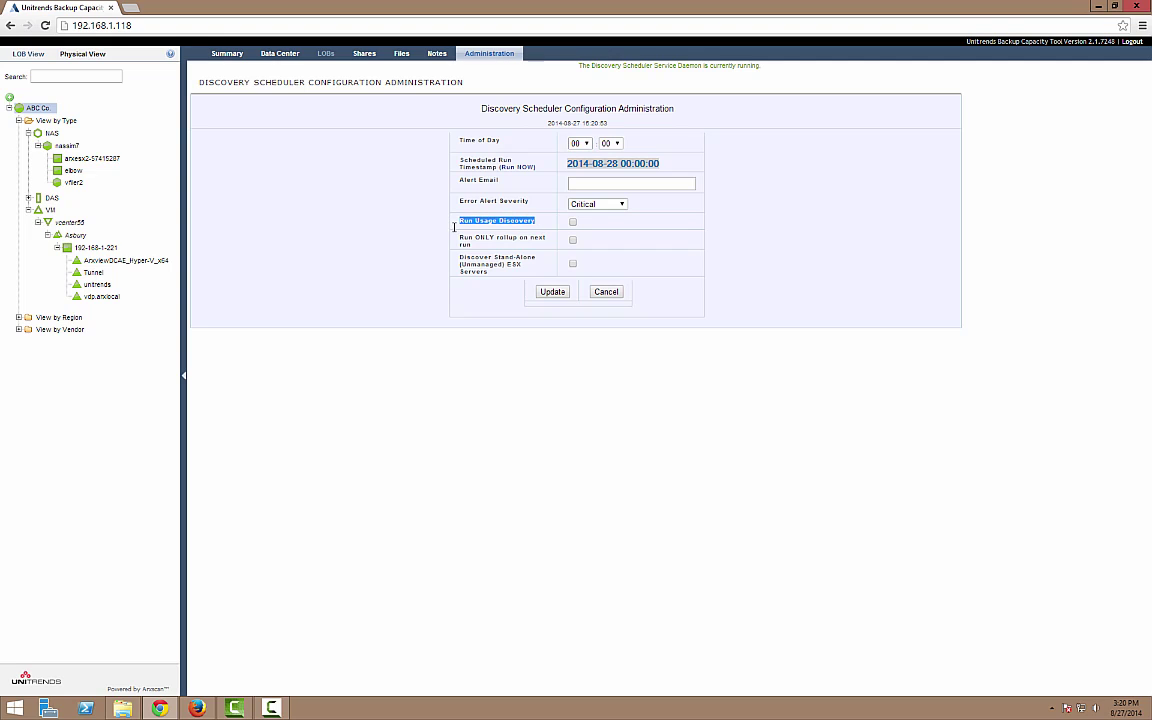
pyautogui.click(573, 221)
pyautogui.moveTo(500, 139); pyautogui.dragTo(415, 128)
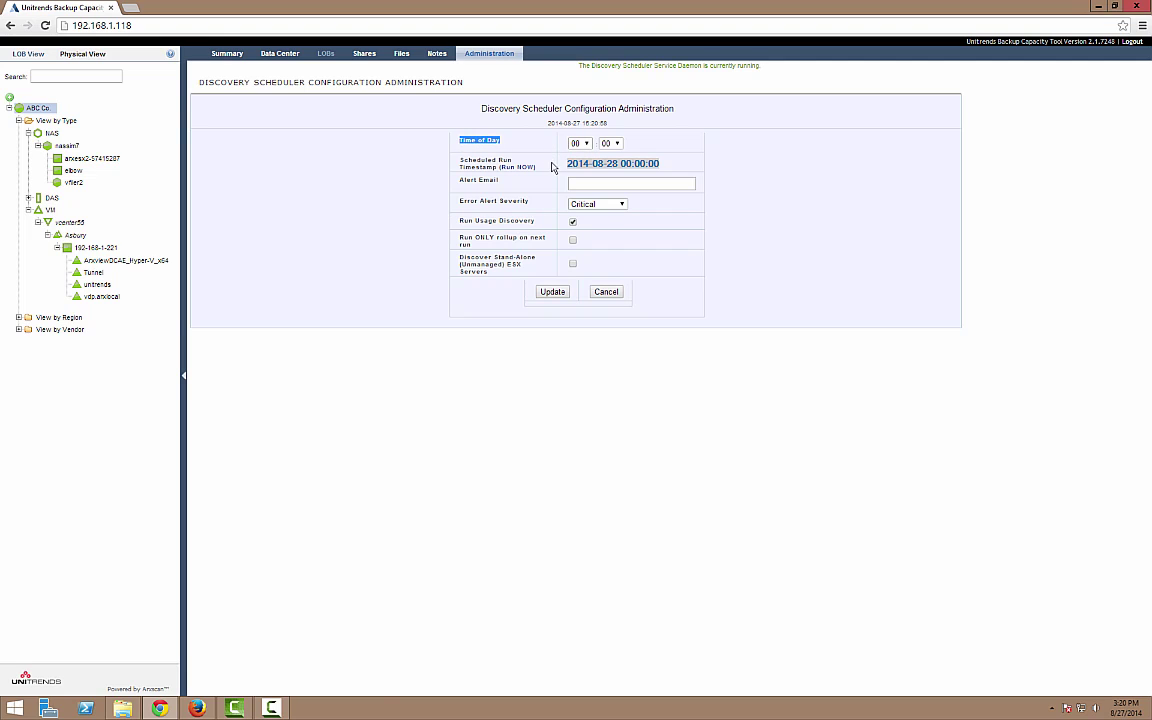
pyautogui.moveTo(497, 164); pyautogui.dragTo(500, 172)
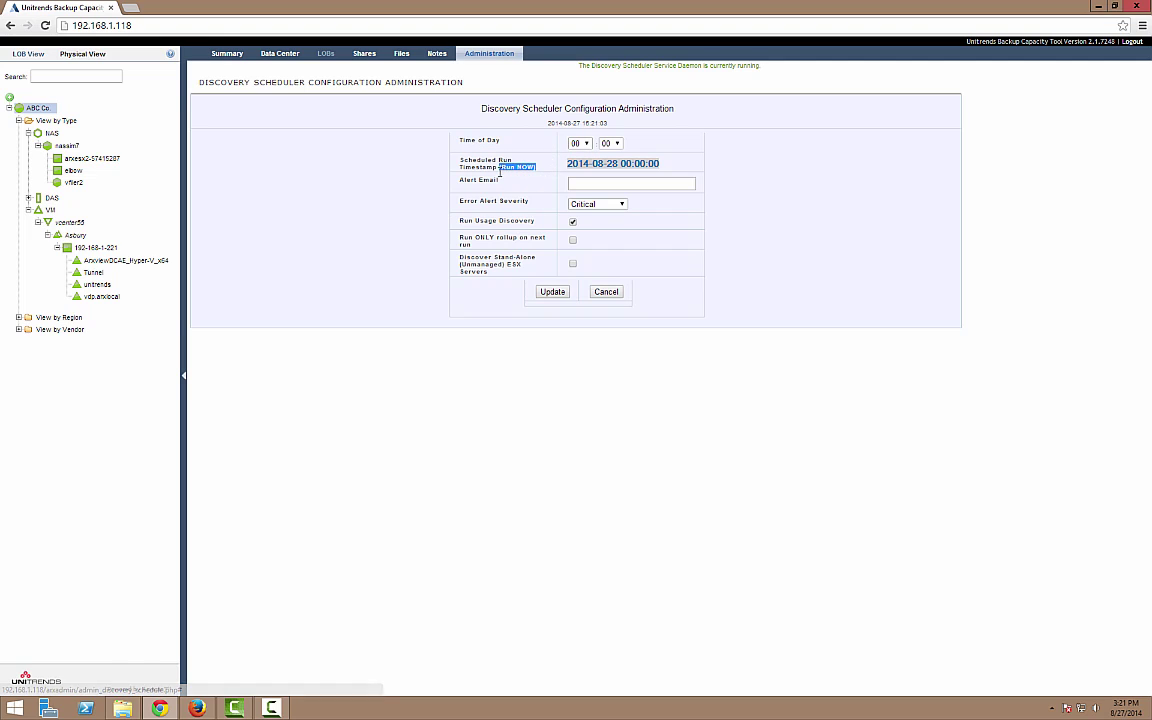
pyautogui.click(592, 150)
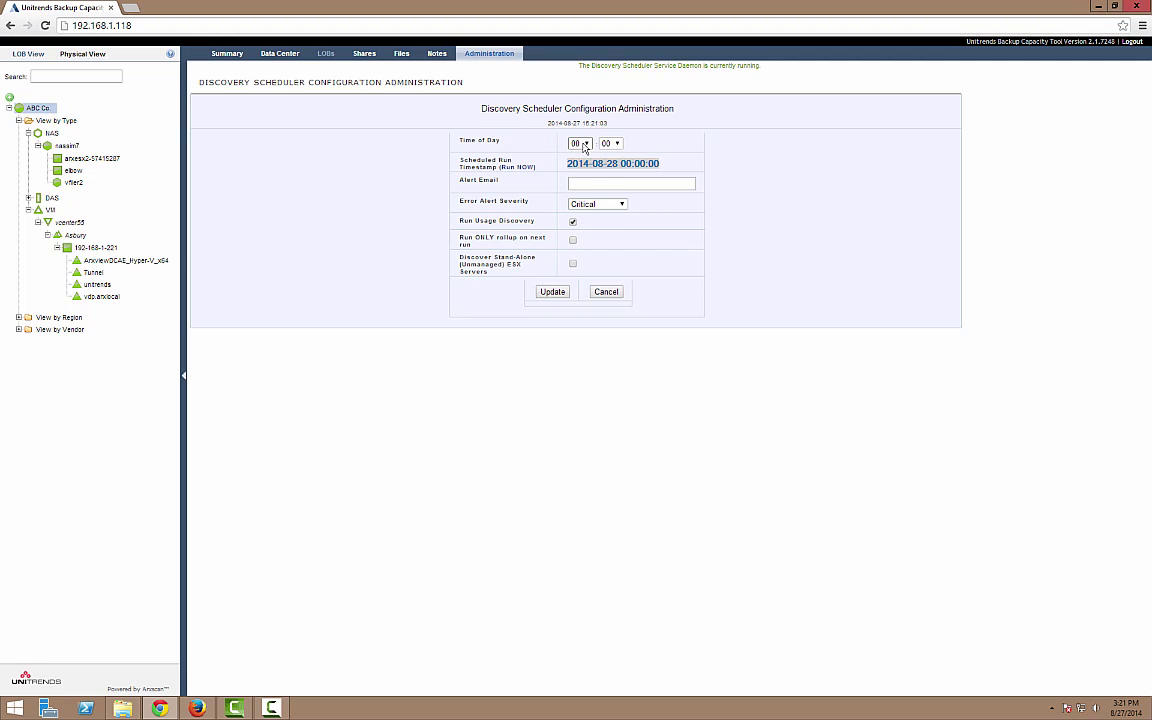
pyautogui.click(584, 144)
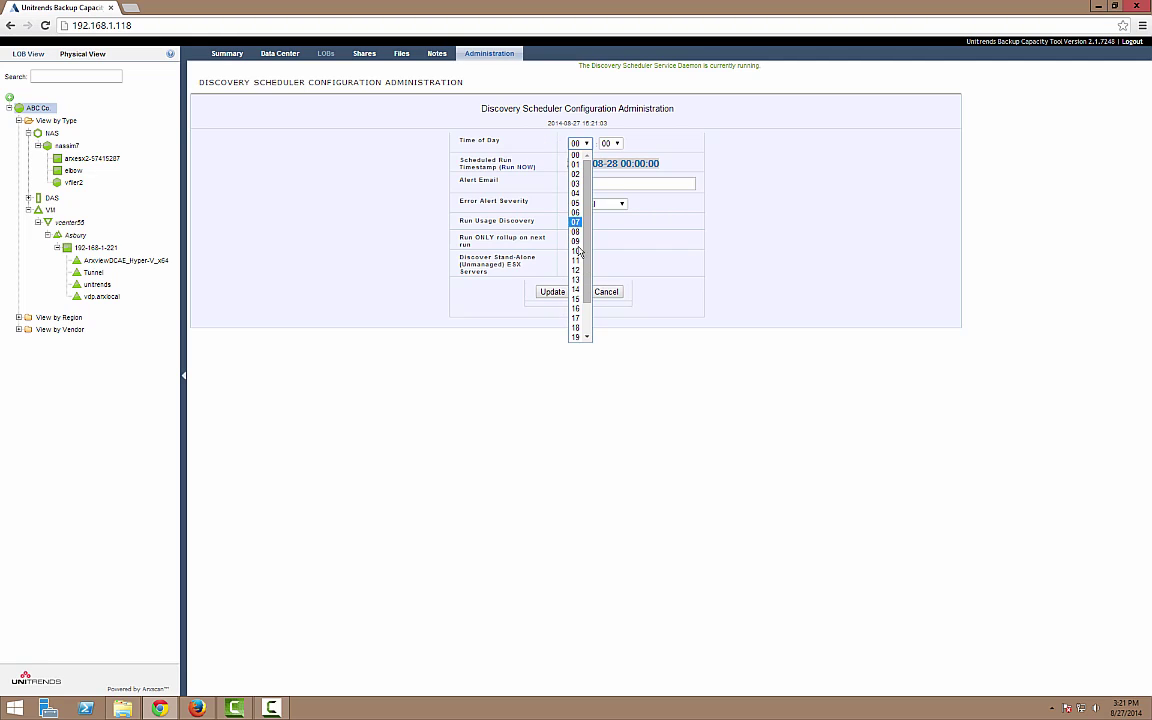
pyautogui.click(626, 229)
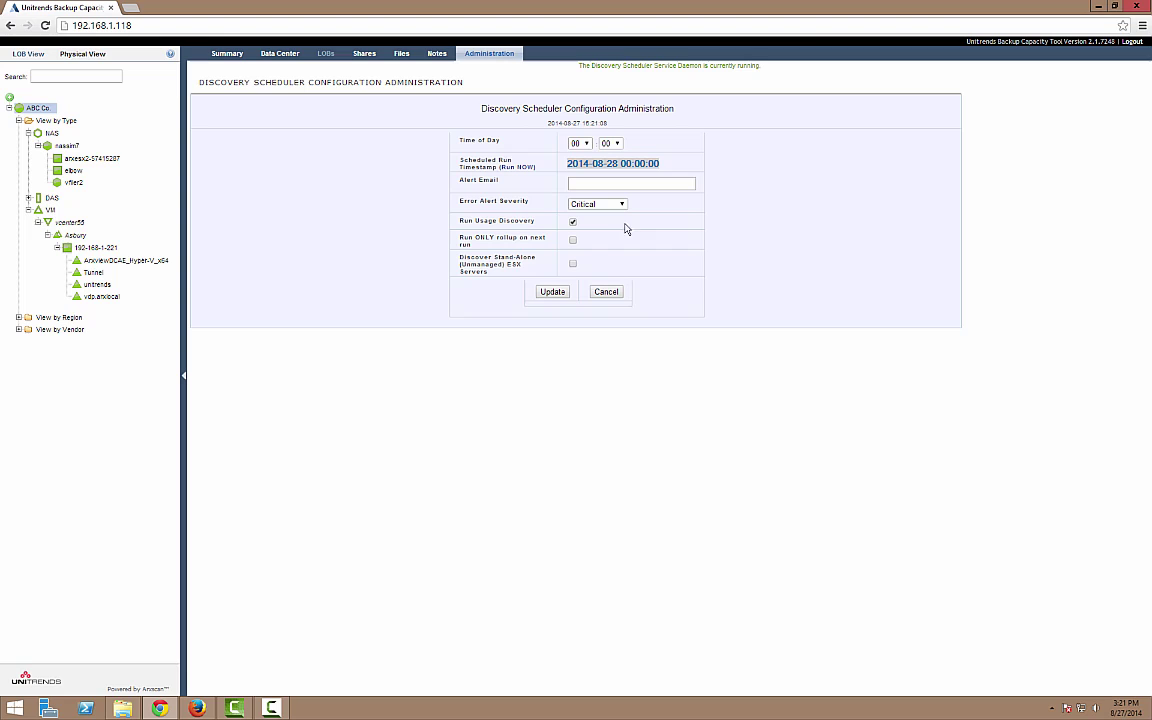
pyautogui.click(552, 292)
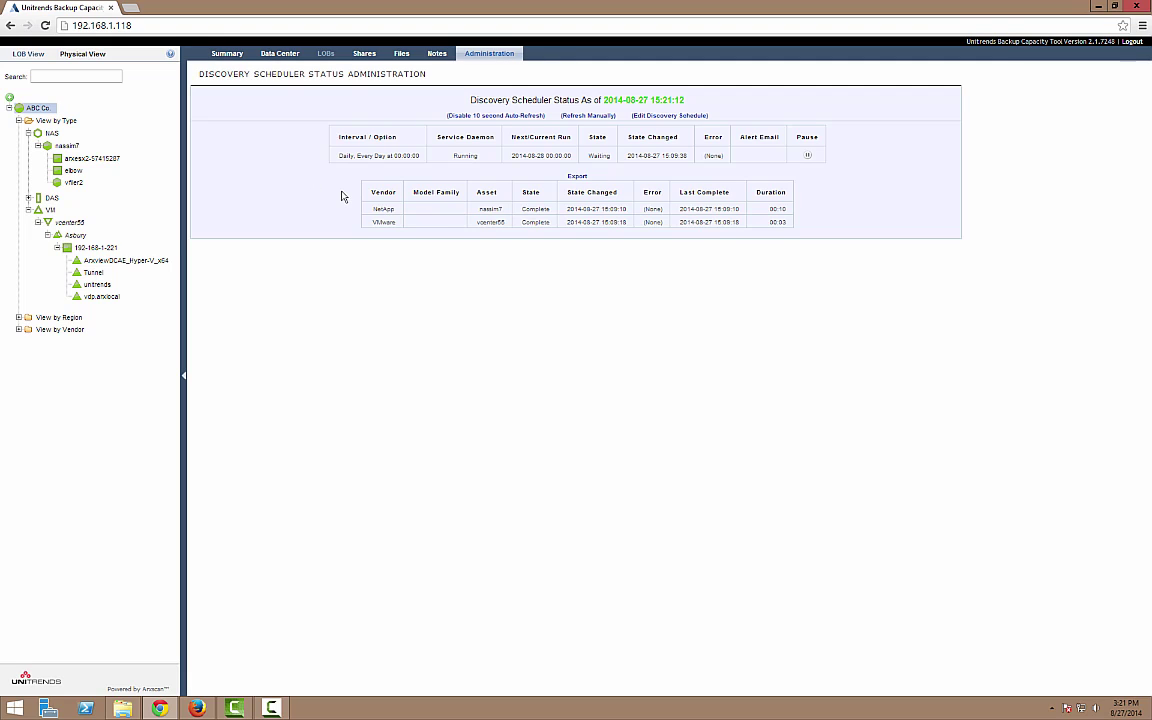
# - Set the crawl schedule to Monthly on day 19 at 07:00 with Continue on Crawl Error, and save
pyautogui.click(497, 57)
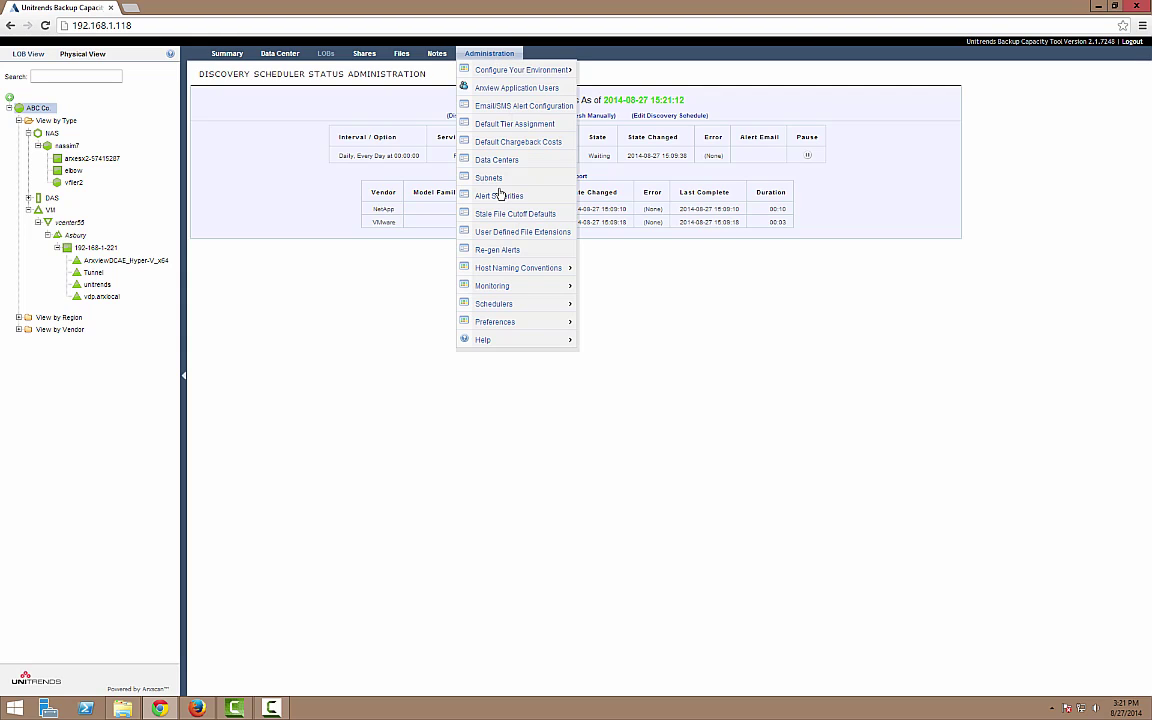
pyautogui.moveTo(502, 313)
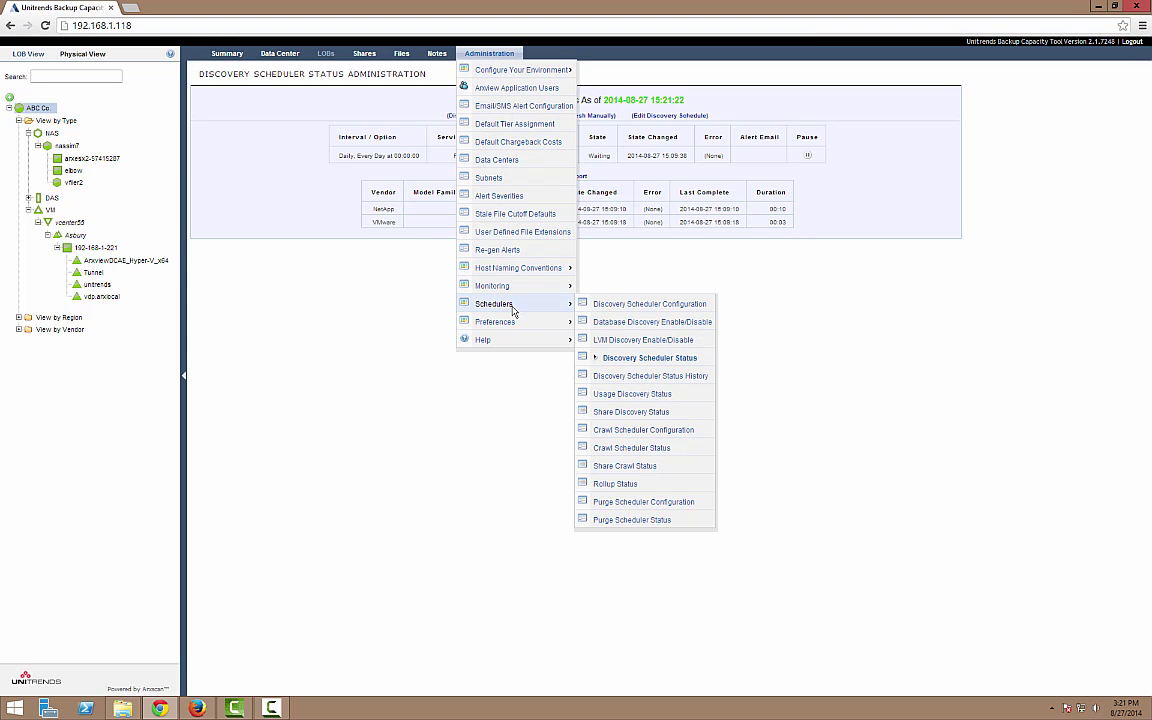
pyautogui.click(645, 430)
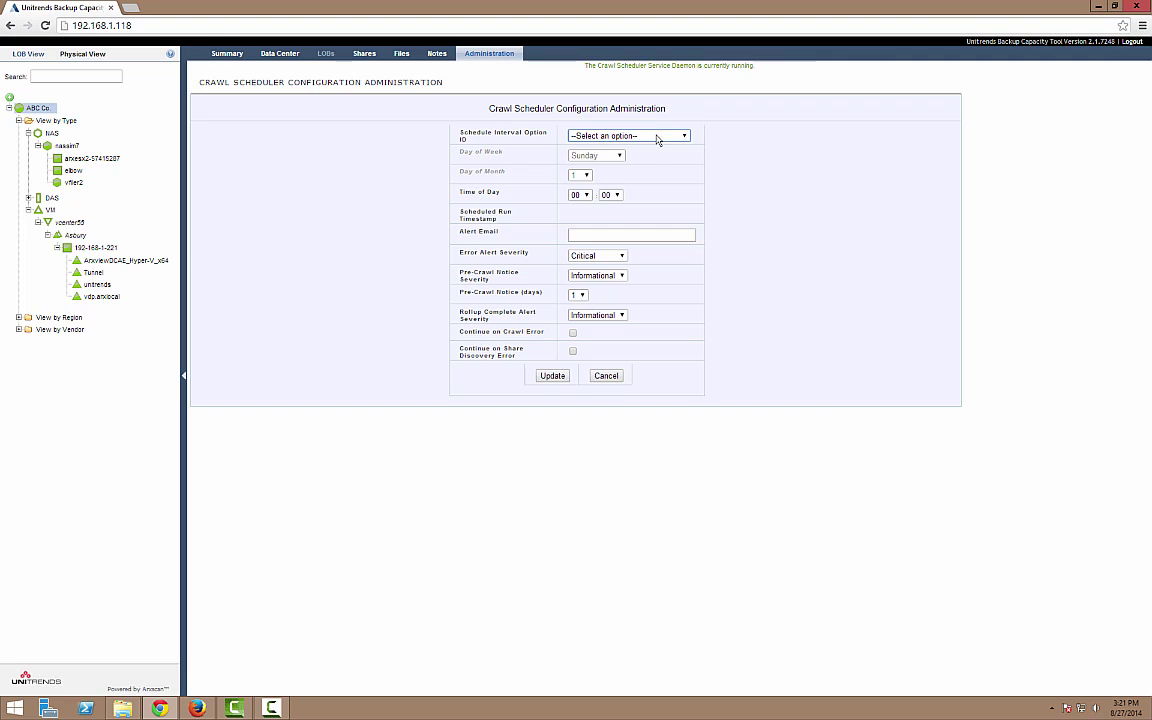
pyautogui.click(655, 136)
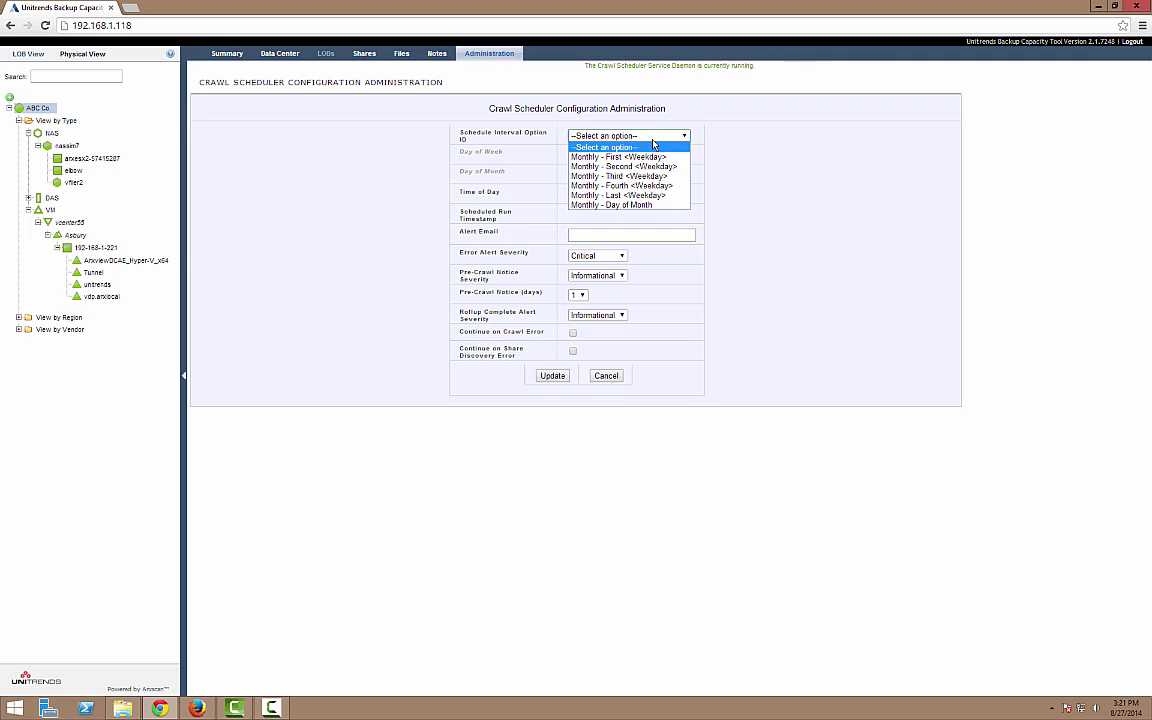
pyautogui.click(642, 206)
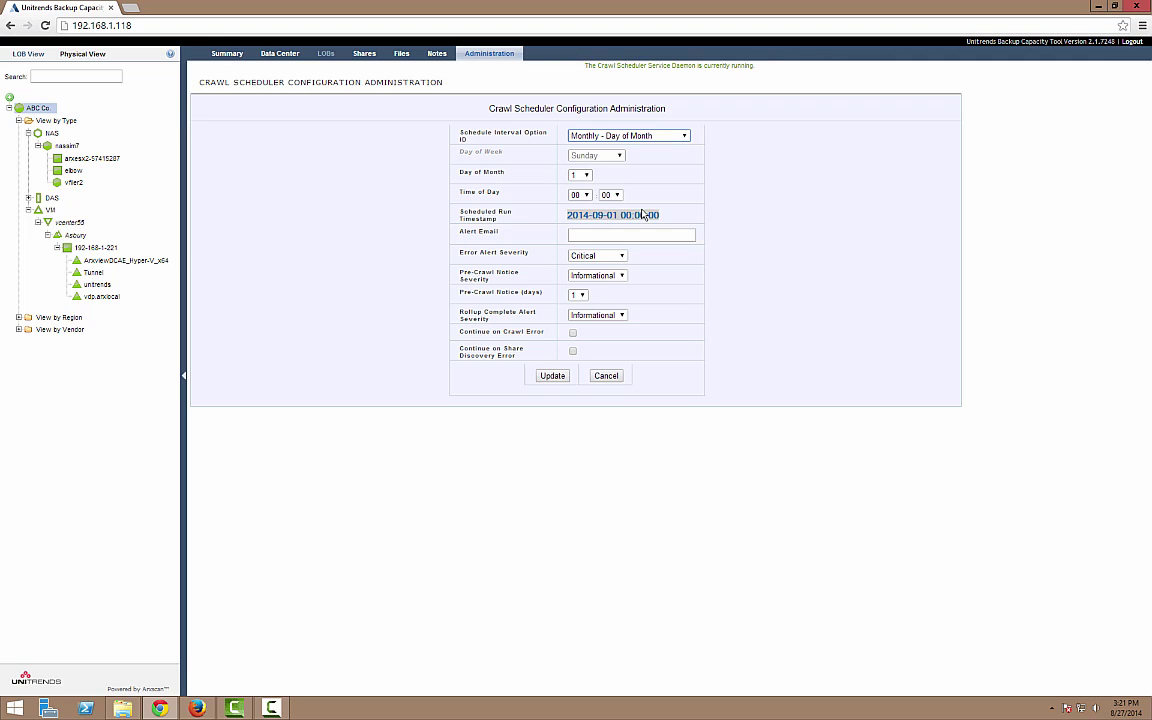
pyautogui.click(585, 176)
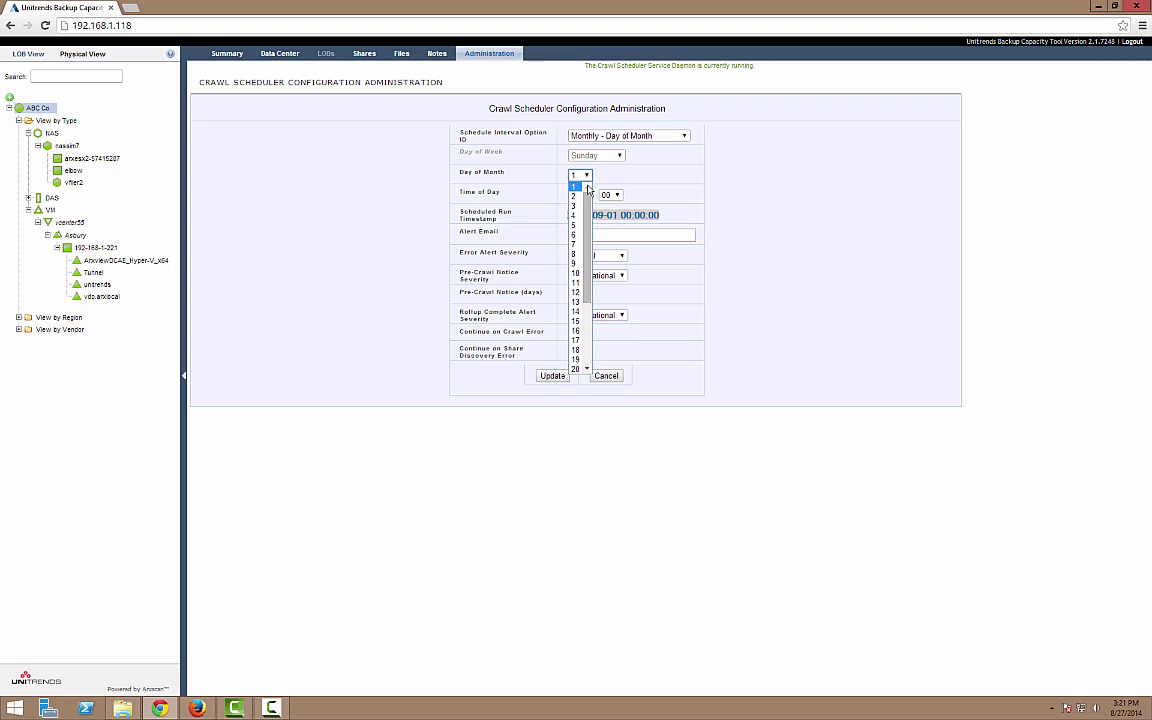
pyautogui.click(579, 352)
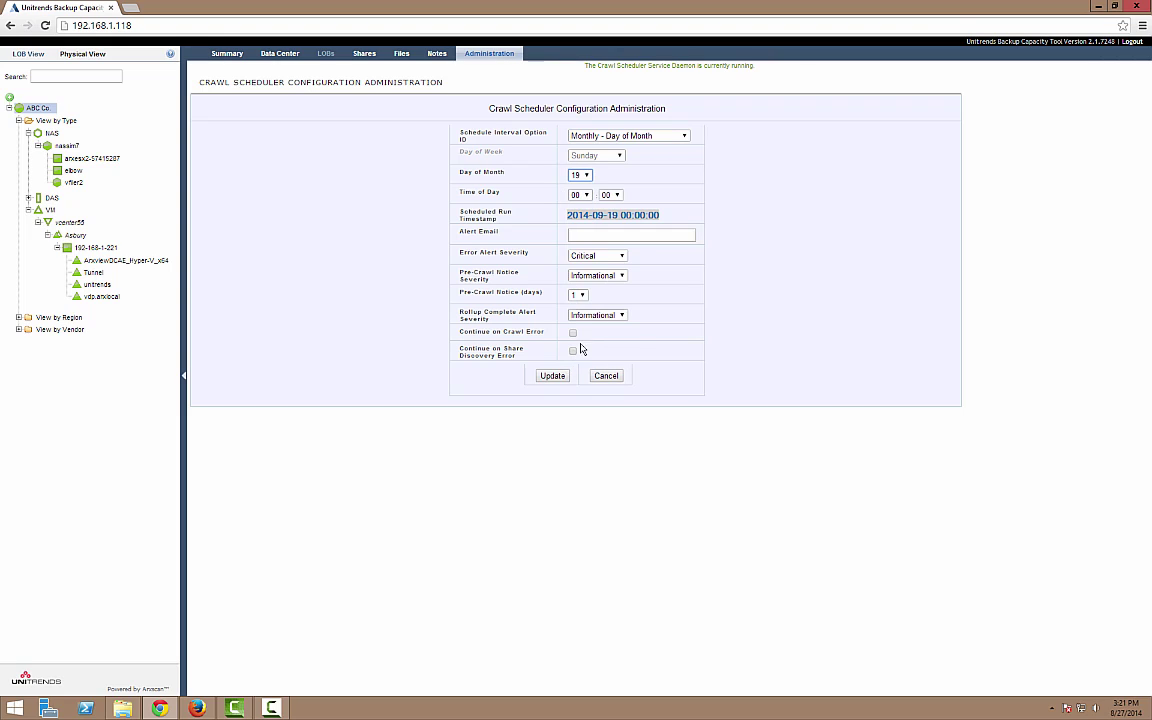
pyautogui.click(585, 195)
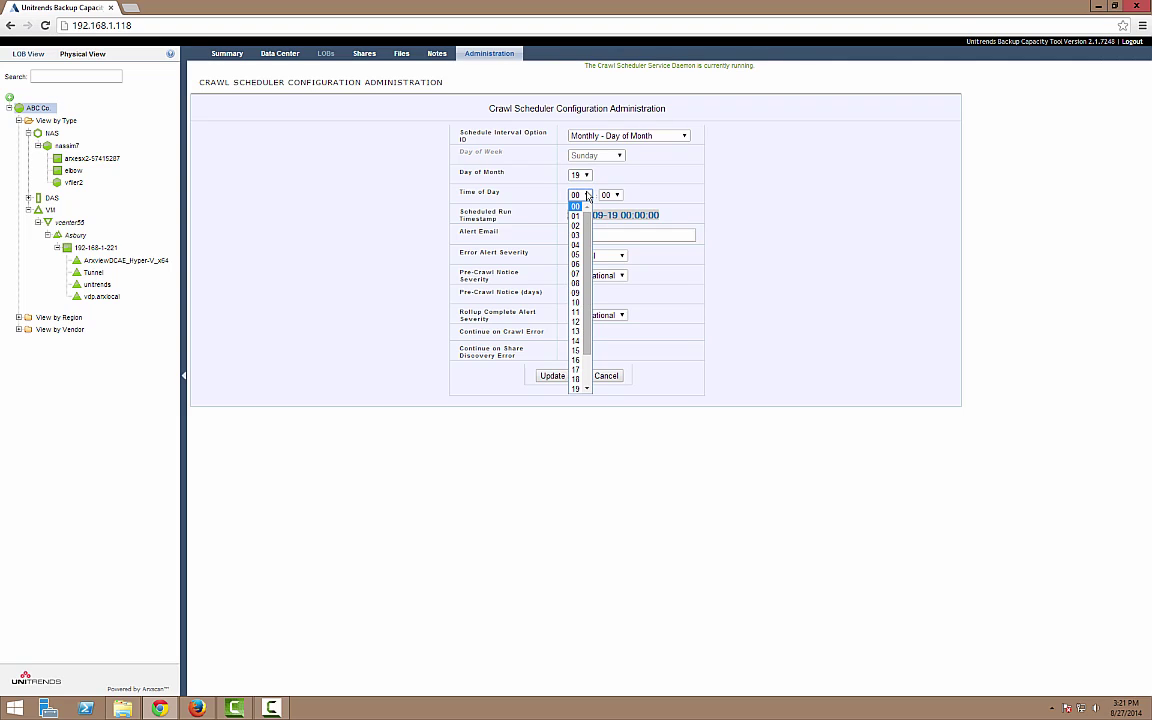
pyautogui.click(577, 273)
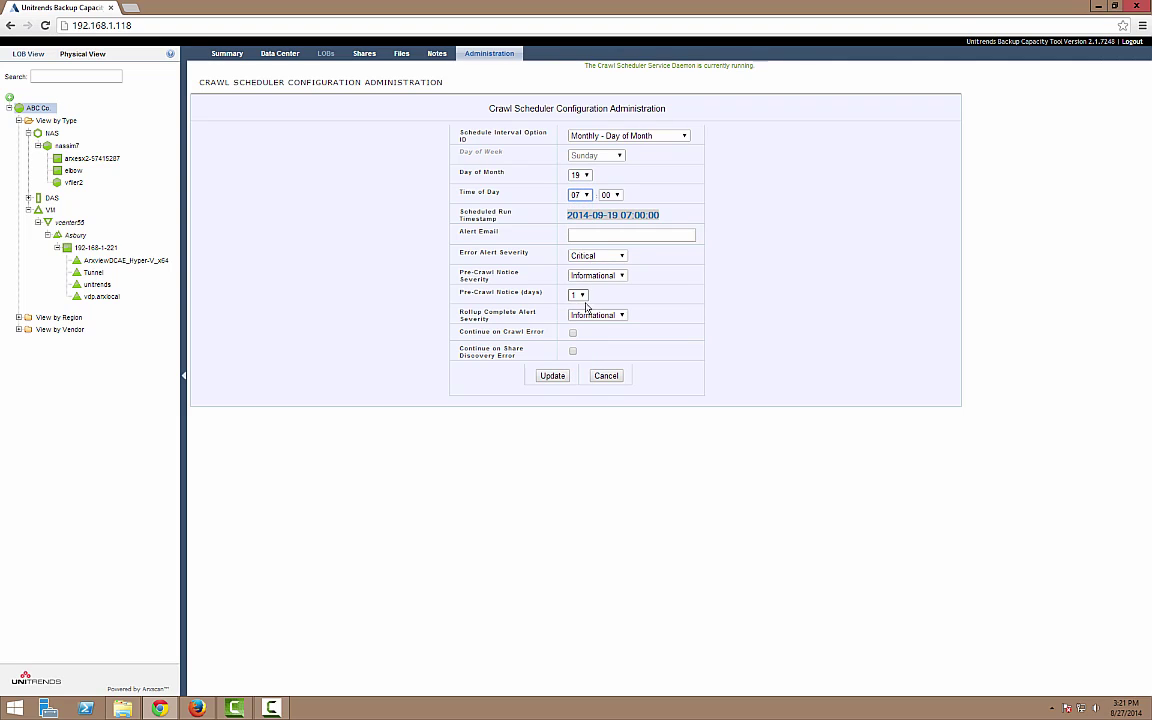
pyautogui.click(573, 332)
pyautogui.click(548, 376)
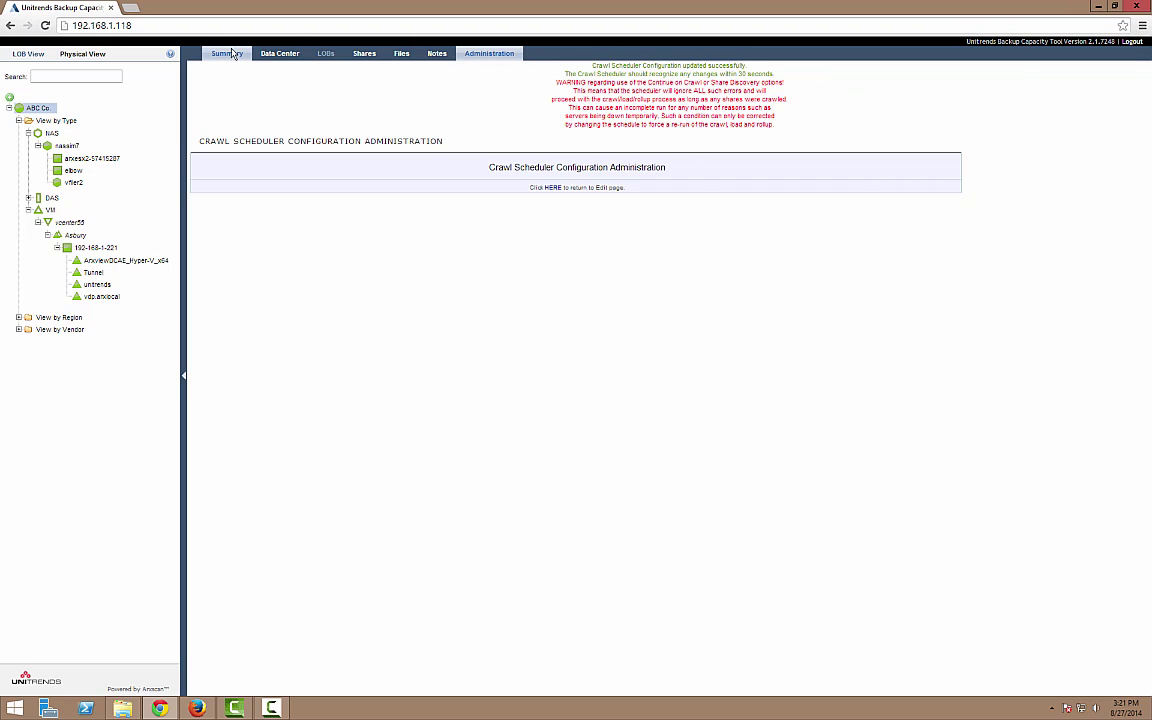
# - Return to the Enterprise Summary under the Summary tab
pyautogui.moveTo(232, 53)
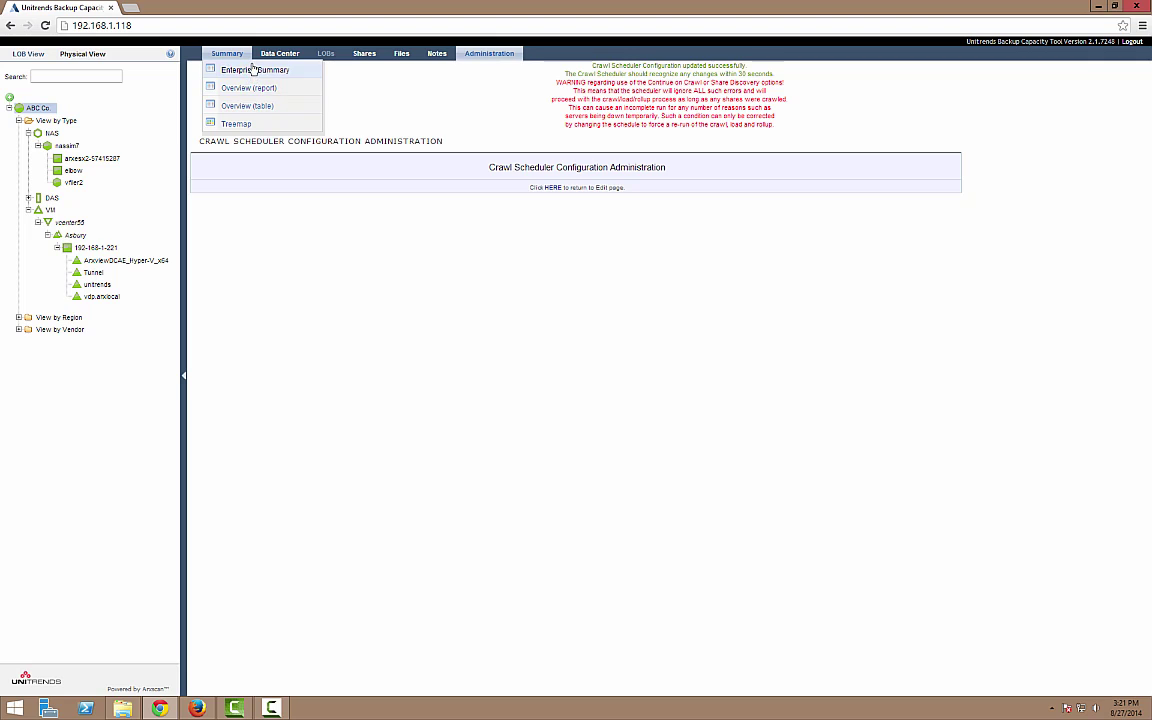
pyautogui.click(255, 70)
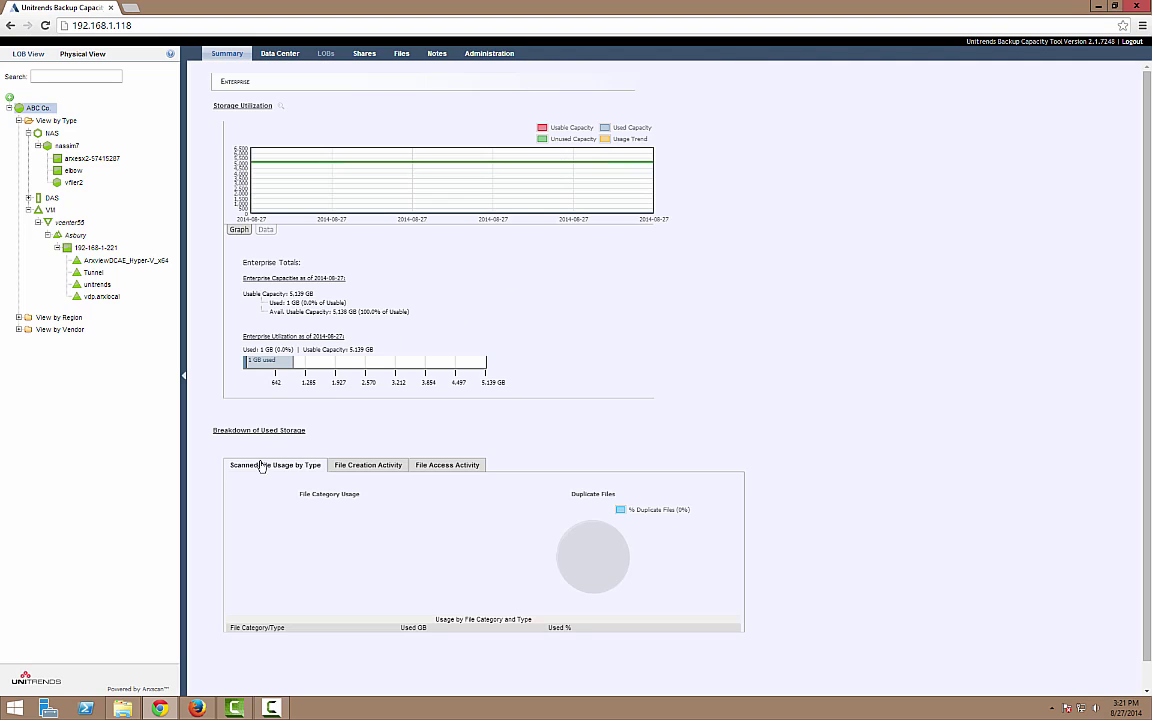